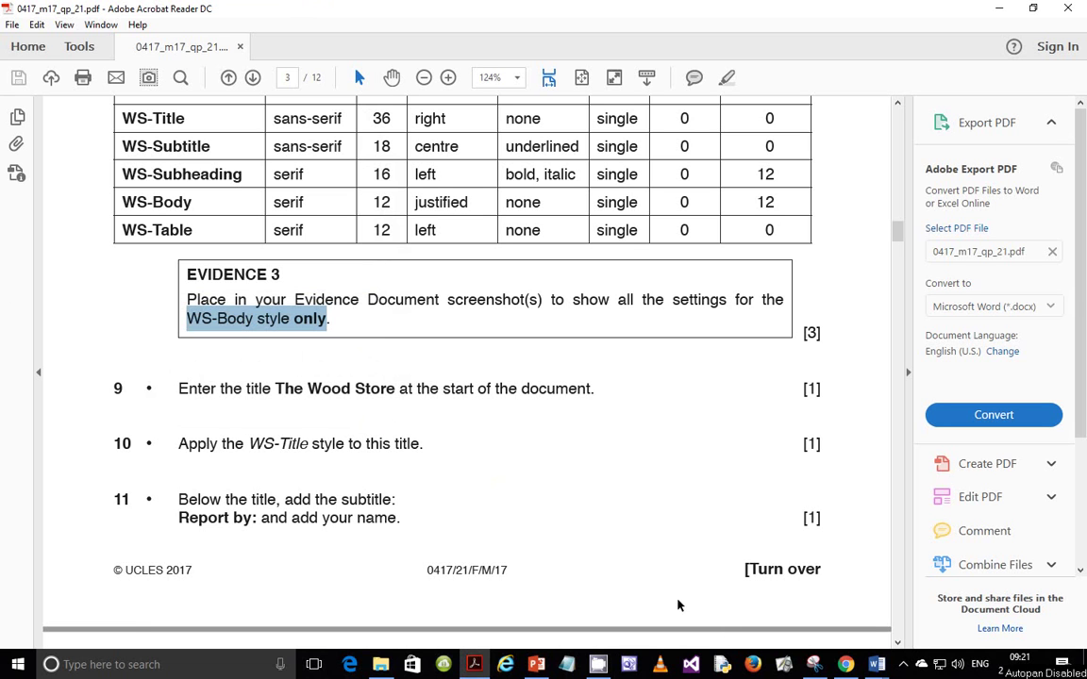
After reading tasks 9–11, bring the WOODSTORE0001 report in Word to the front
mouse_move(883, 670)
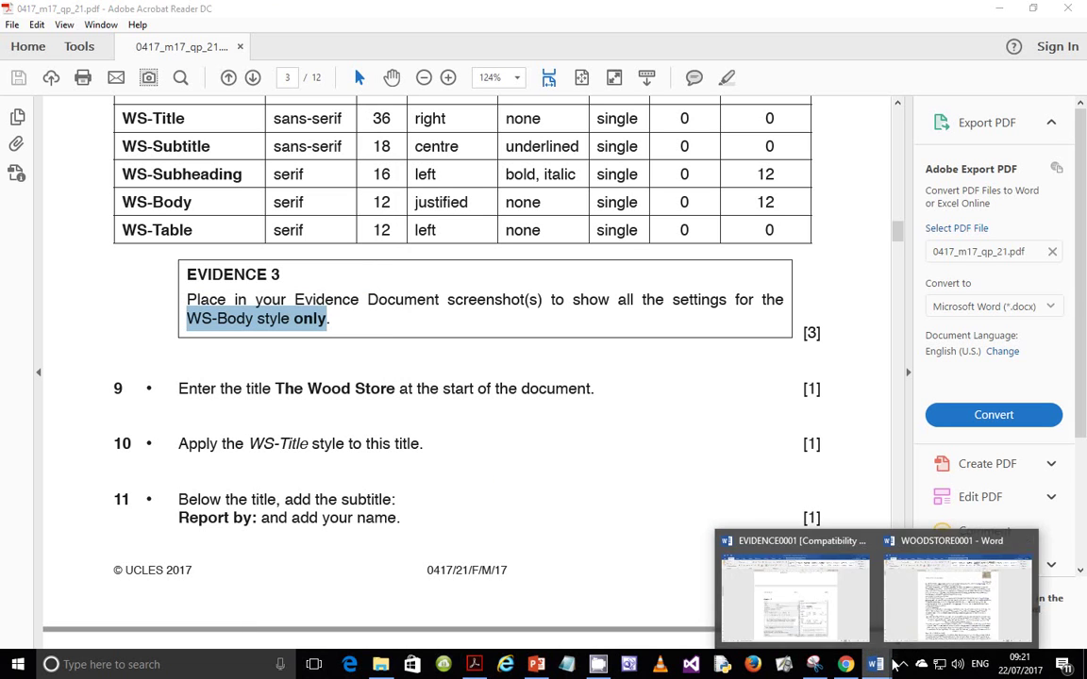
left_click(948, 590)
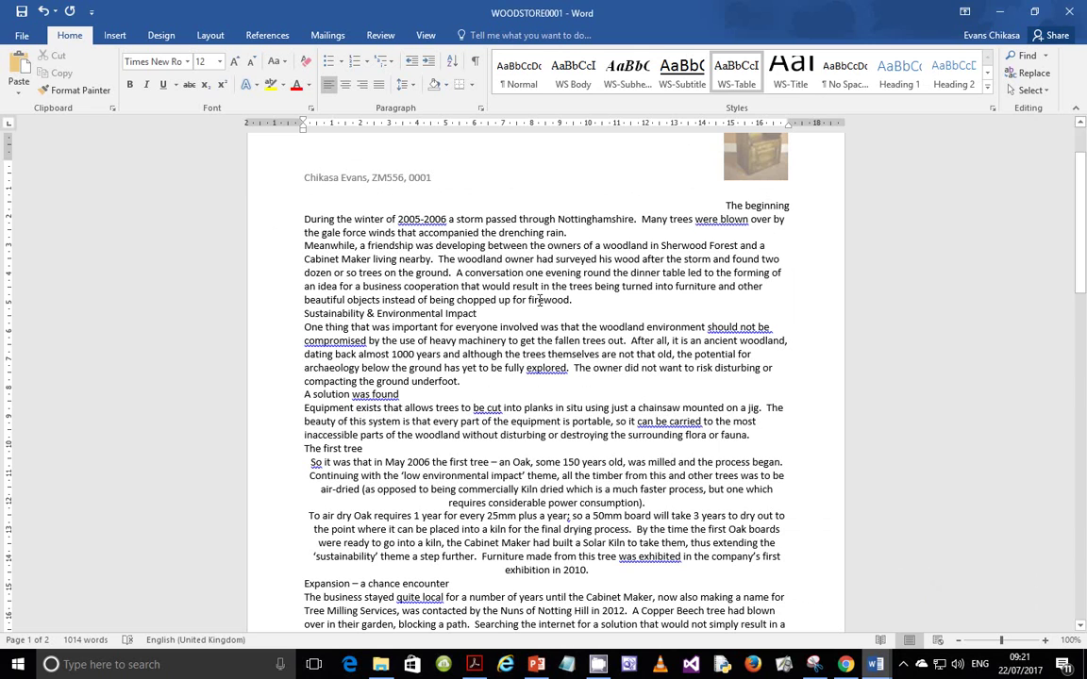
Left-align 'The beginning' and start typing the title 'The Wood Store' on the line above
left_click(307, 204)
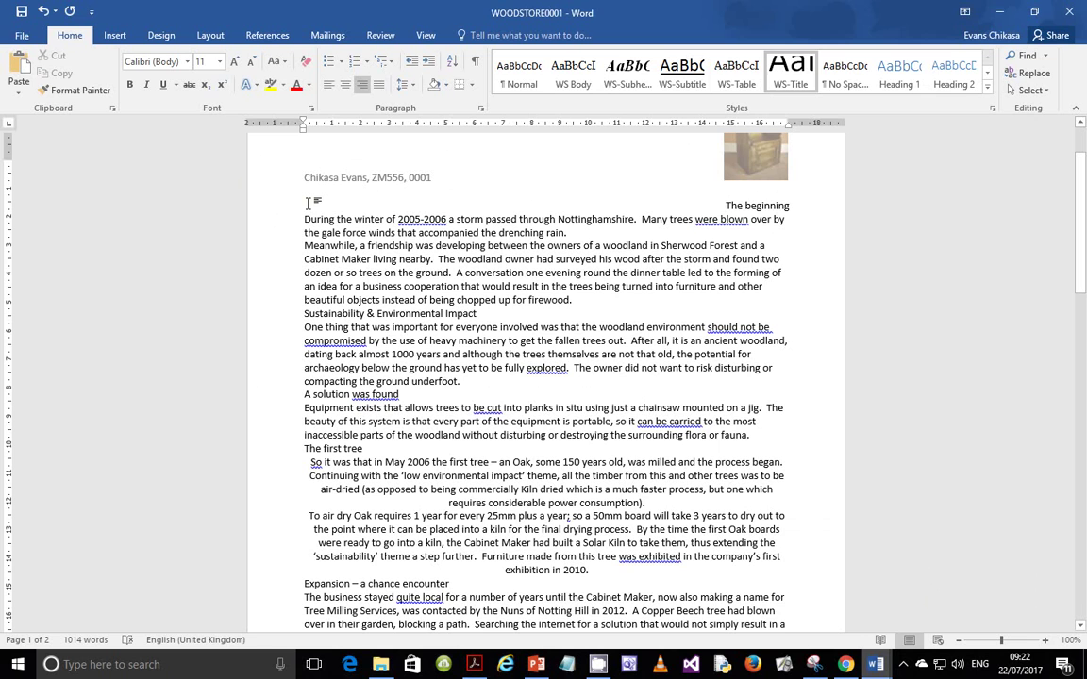
key("Up")
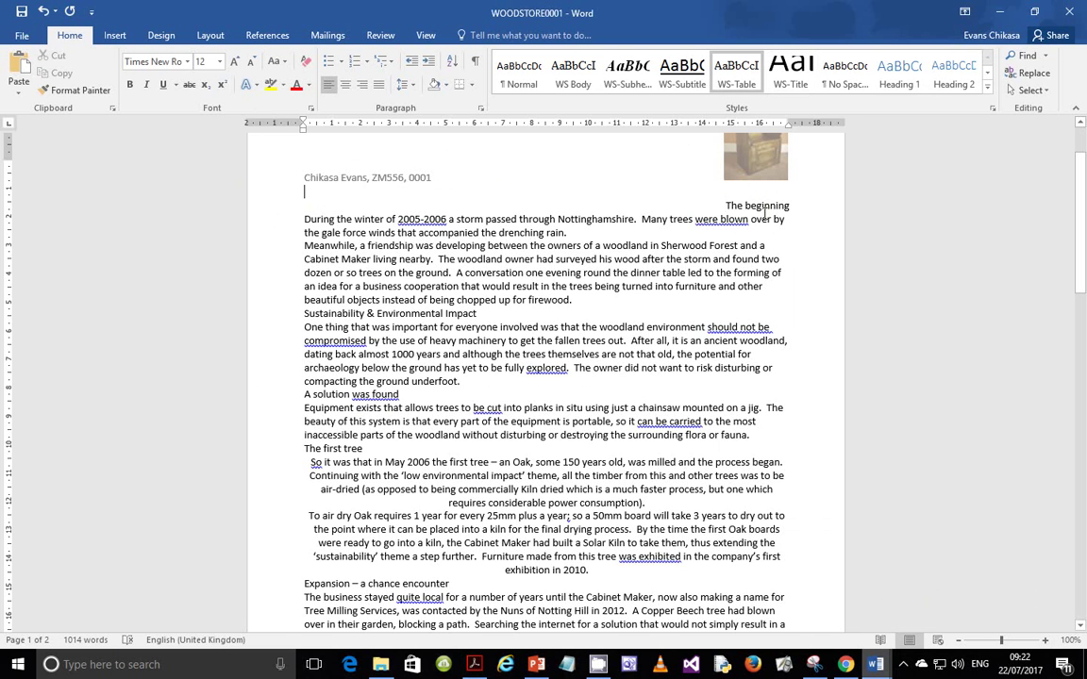
left_click(728, 206)
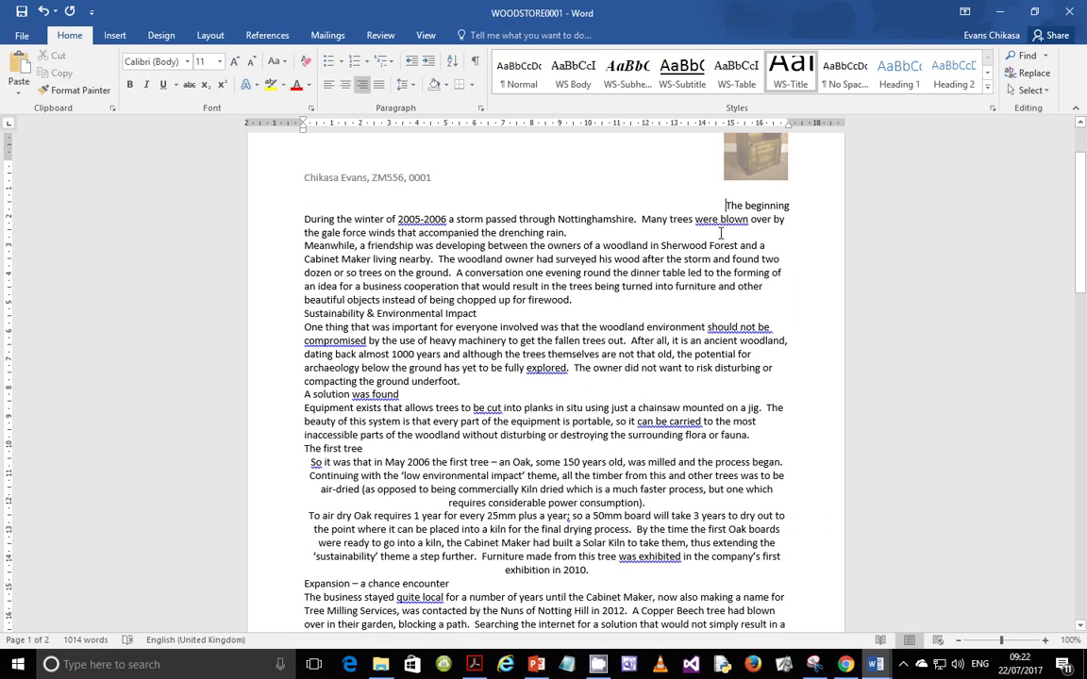
key("ctrl+e")
key("ctrl+l")
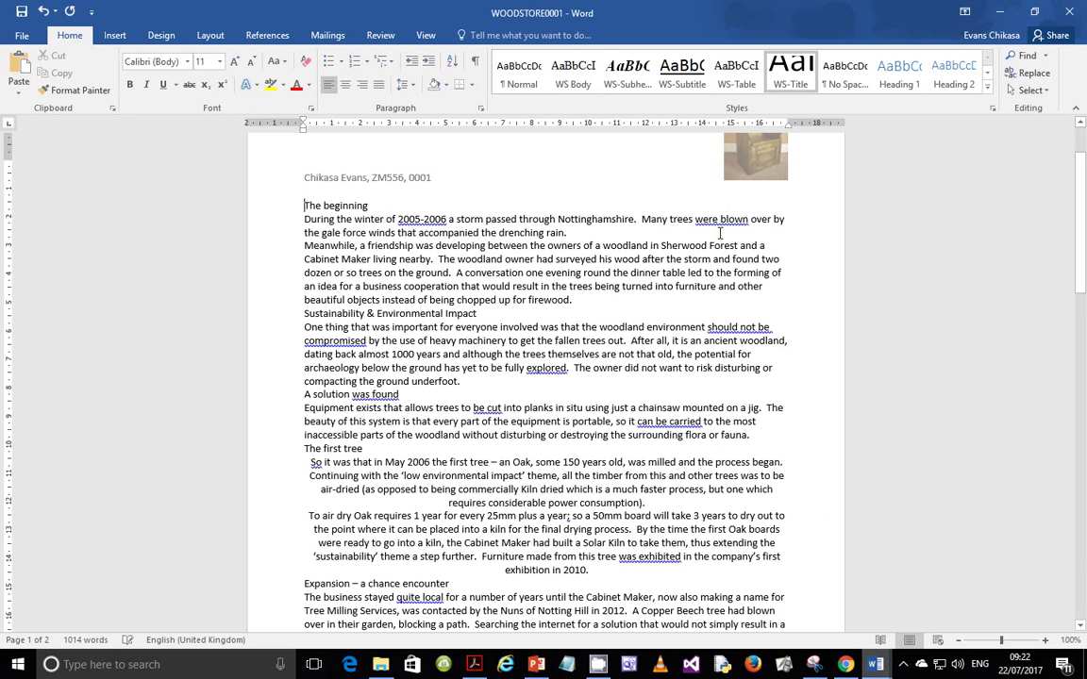
left_click(381, 186)
type("The Wo")
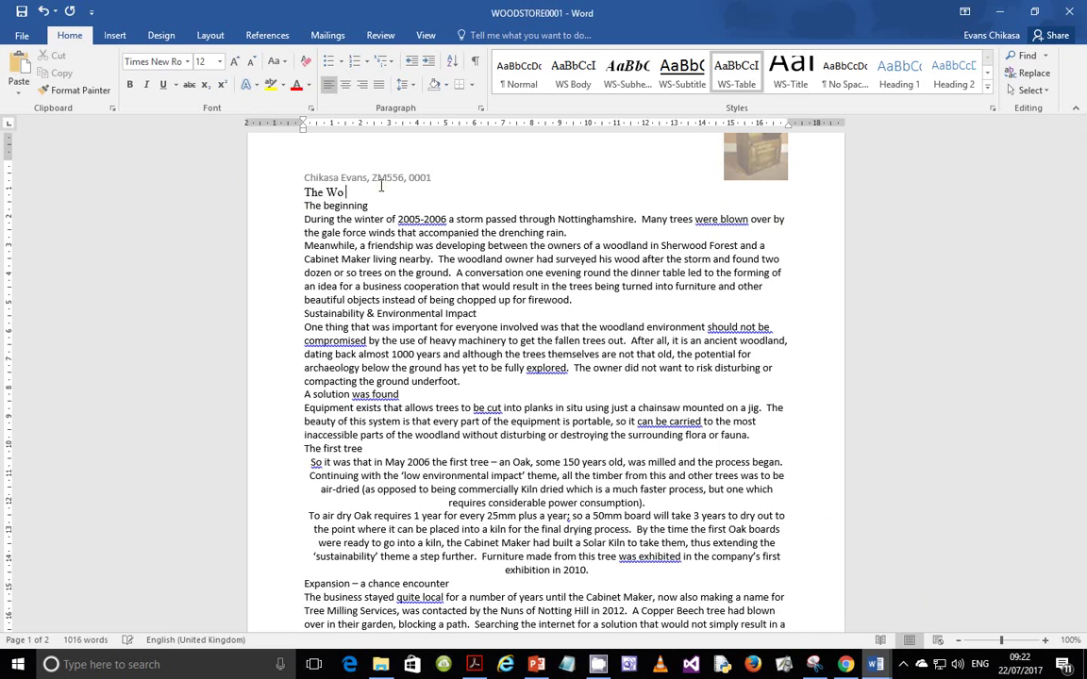
type("rd Store")
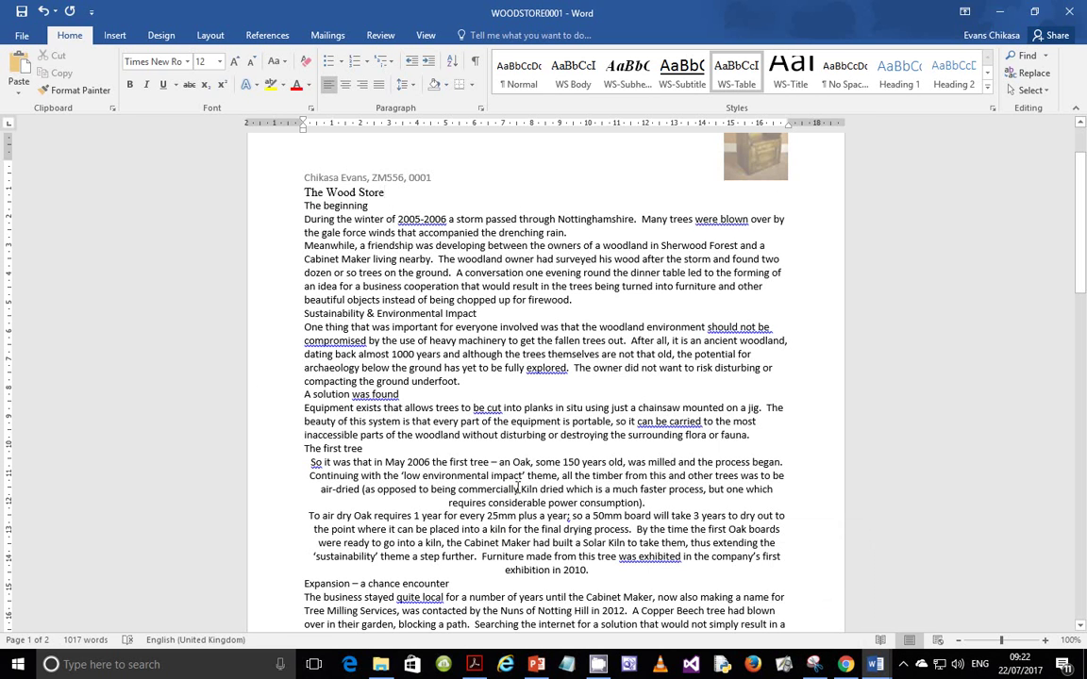
left_click(474, 666)
scroll(252, 381, "down", 1)
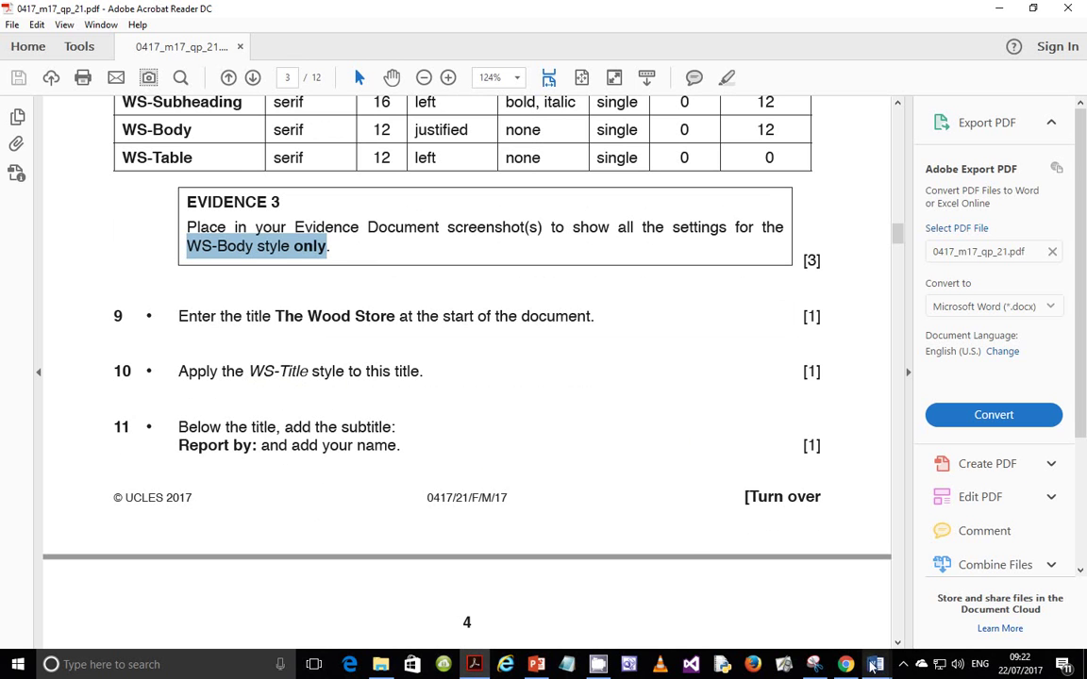
mouse_move(876, 665)
left_click(958, 599)
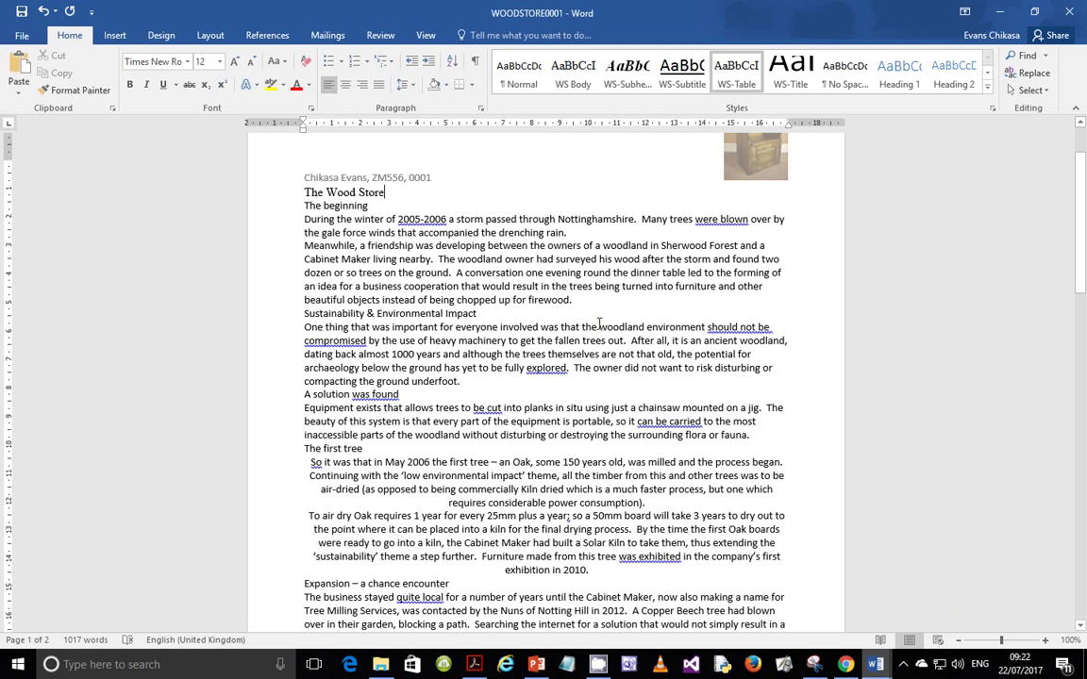
Apply the WS-Title style to 'The Wood Store' and read the next exam tasks
triple_click(355, 191)
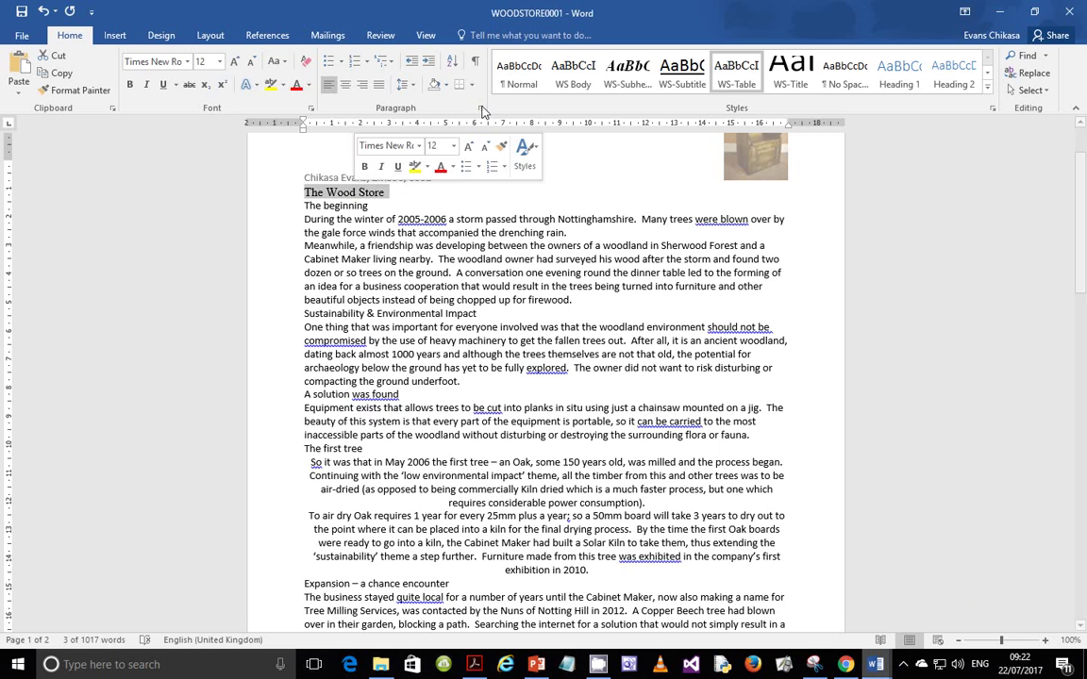
left_click(791, 71)
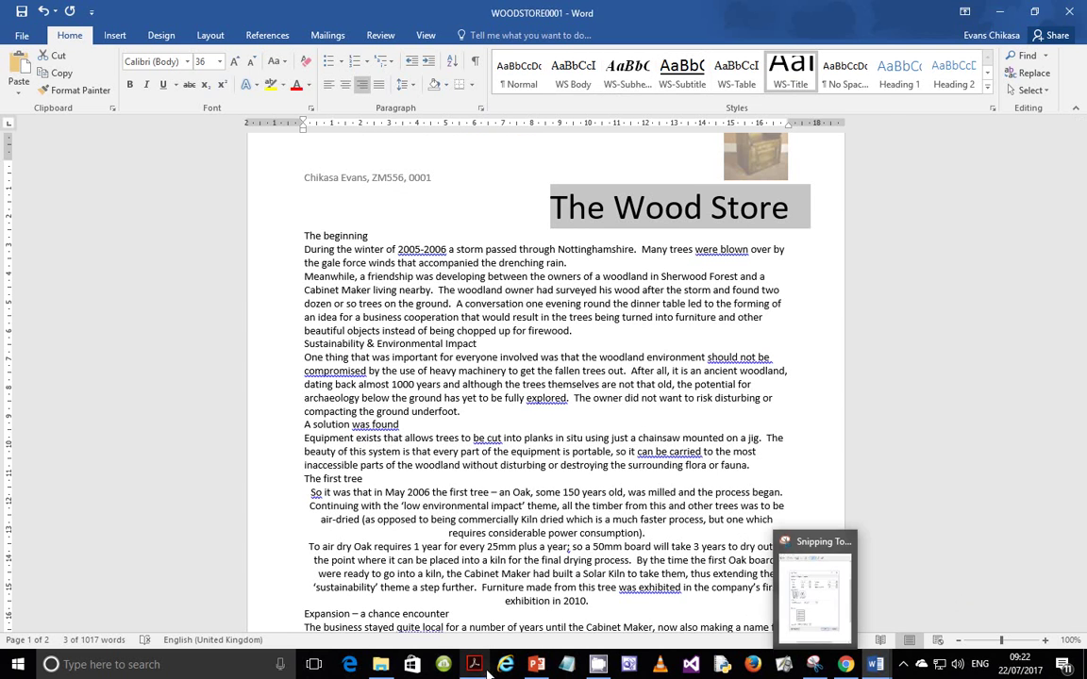
left_click(474, 665)
scroll(231, 453, "down", 3)
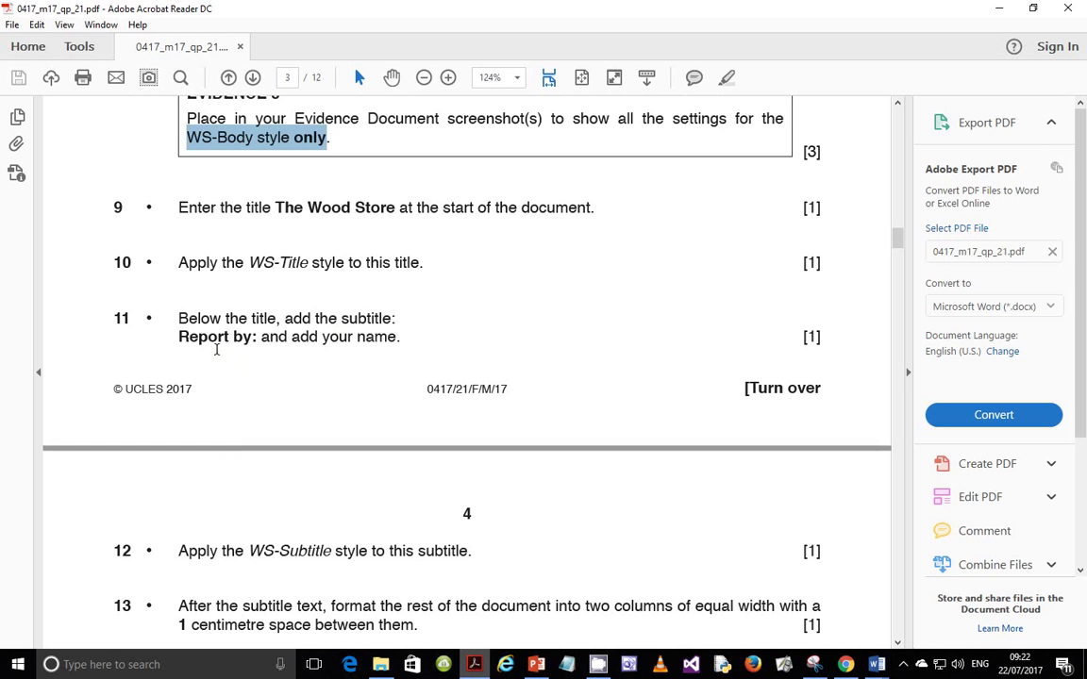
Add a 'Report by:' line with the author's name below the title, then review tasks 12–15
mouse_move(876, 664)
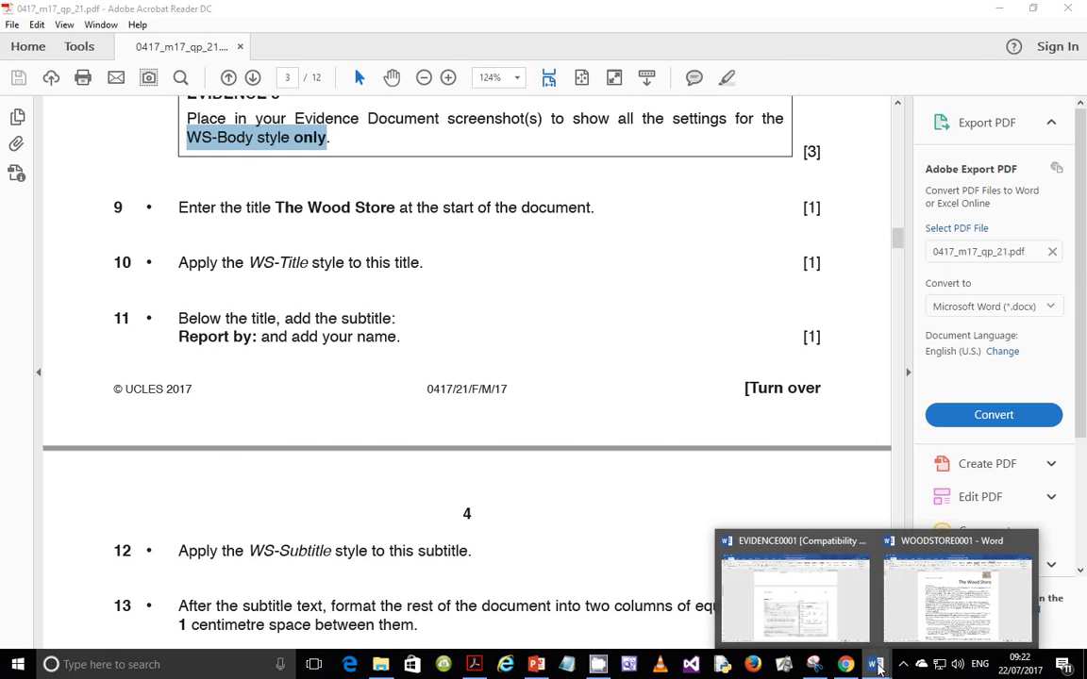
left_click(912, 615)
left_click(712, 198)
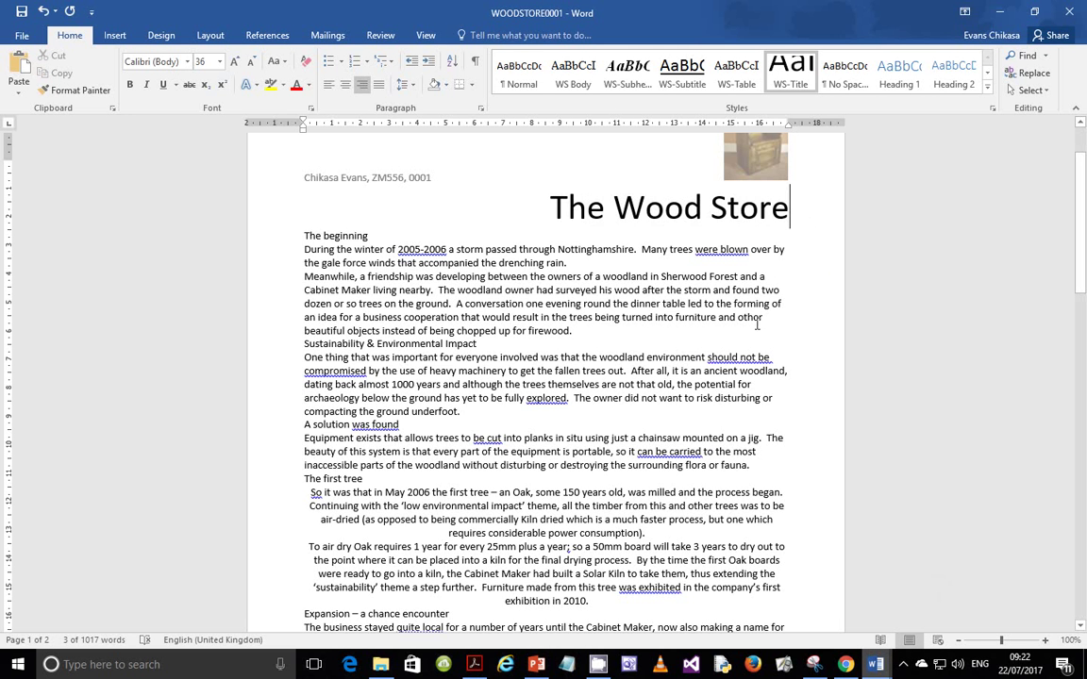
key("Return")
type("Rep")
key("BackSpace")
type("e")
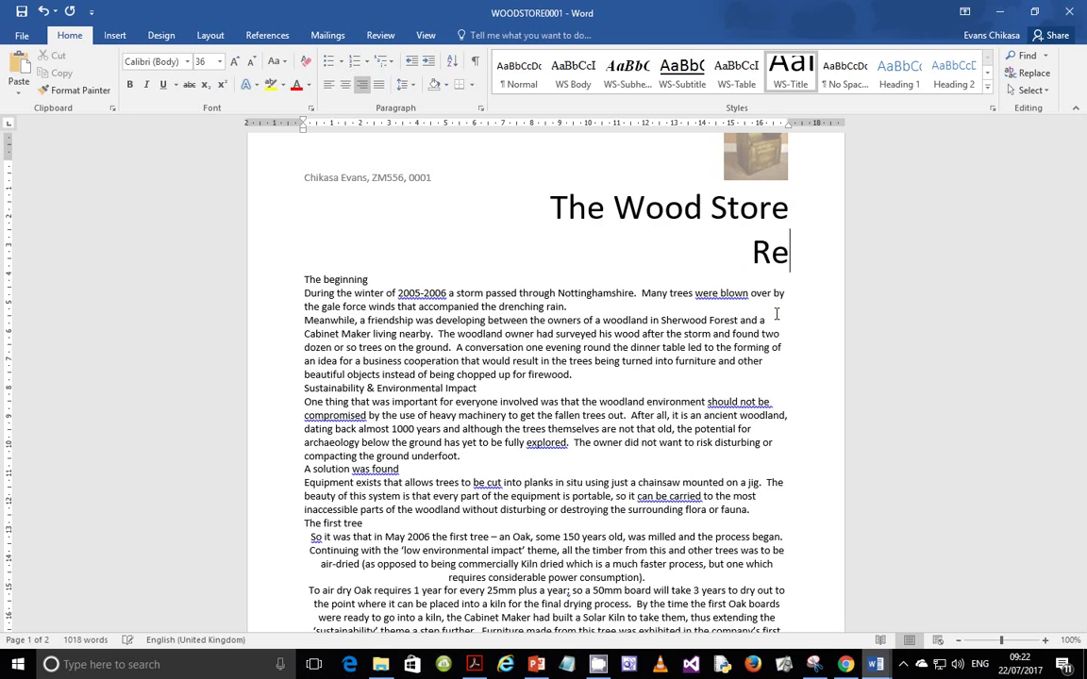
type("port by")
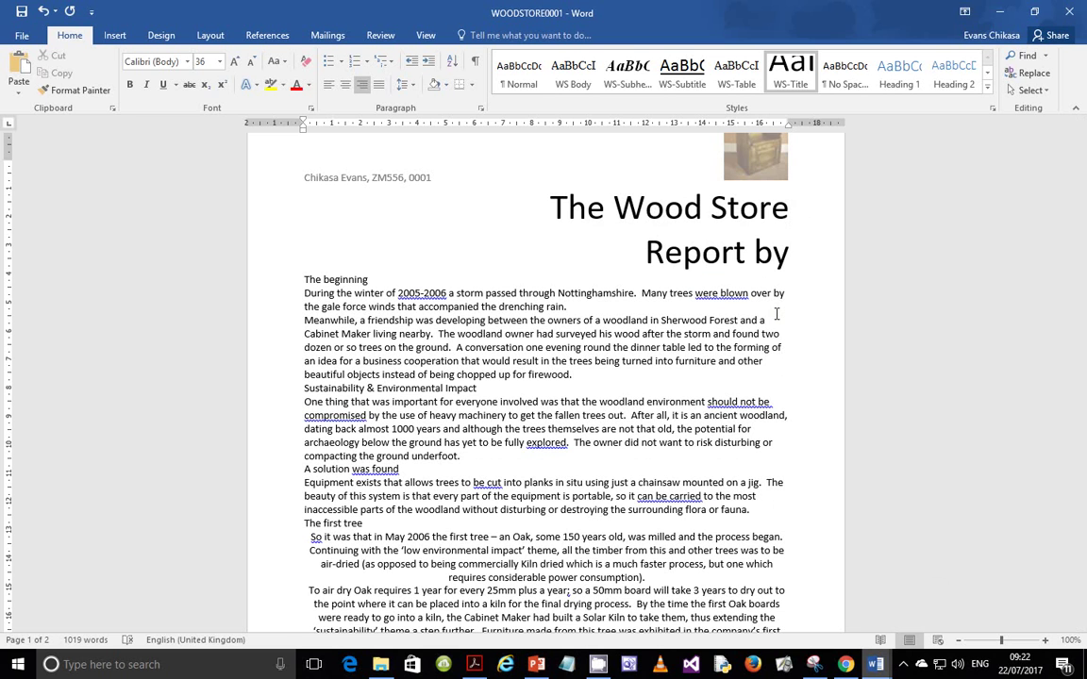
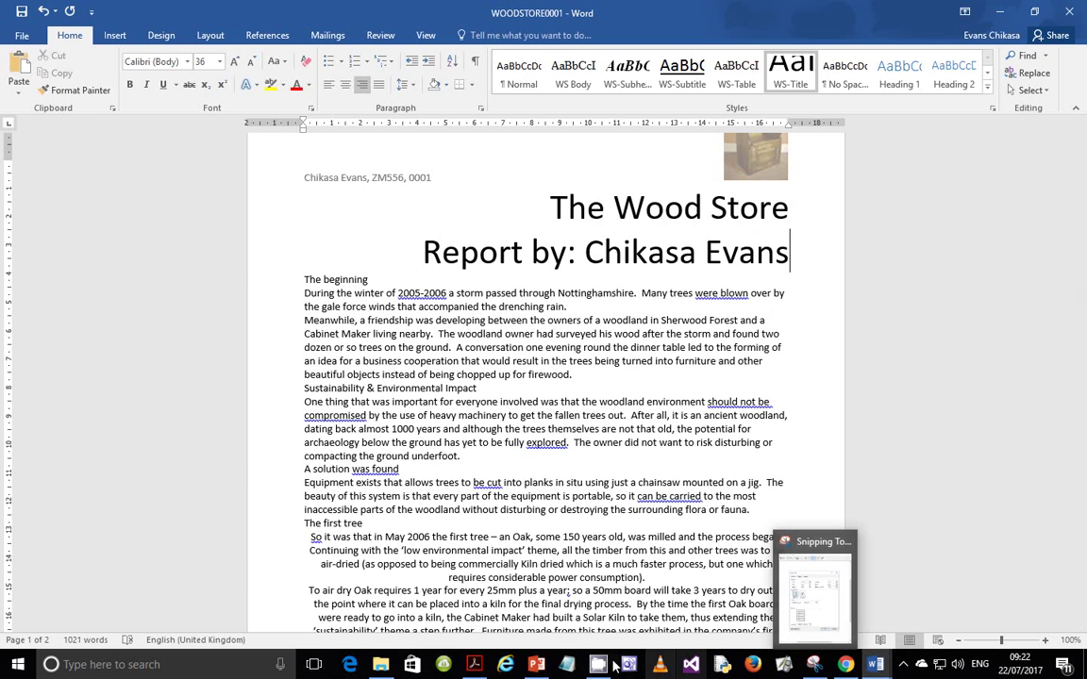
left_click(475, 664)
scroll(274, 514, "down", 2)
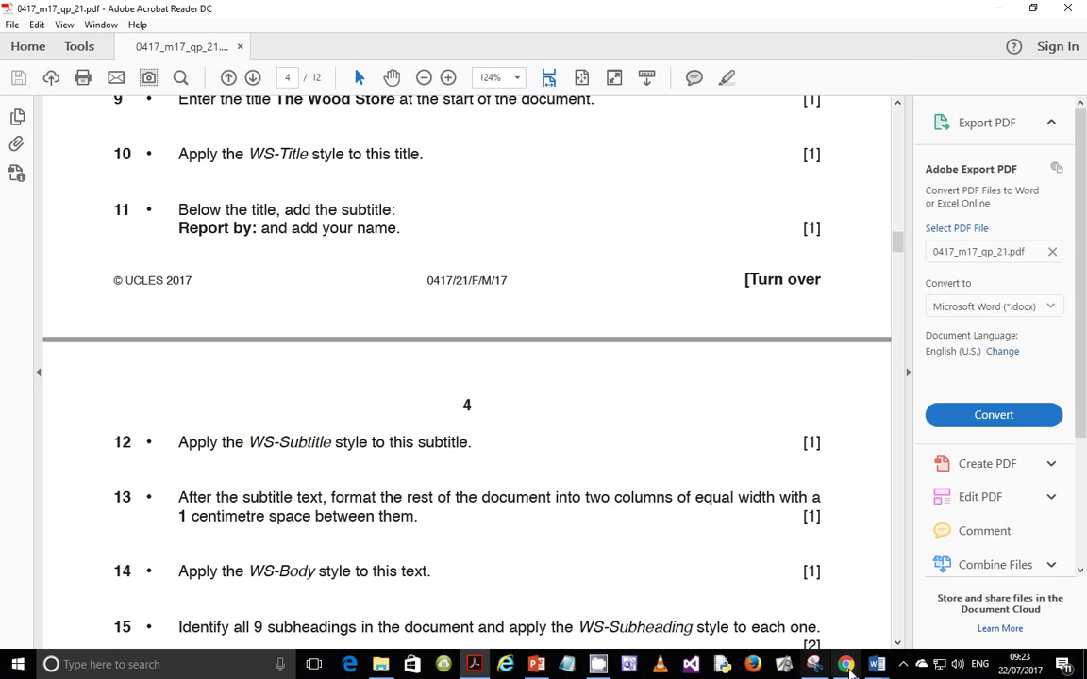
Style the 'Report by:' line as WS-Subtitle, recheck task 13, and return to the report
left_click(866, 666)
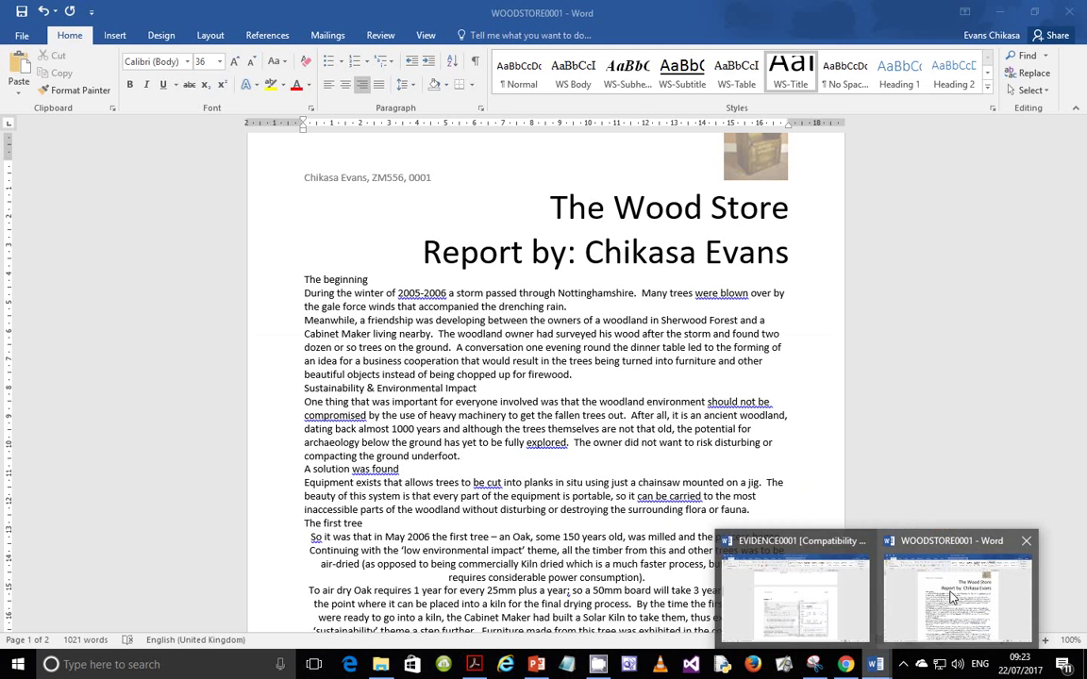
left_click(982, 595)
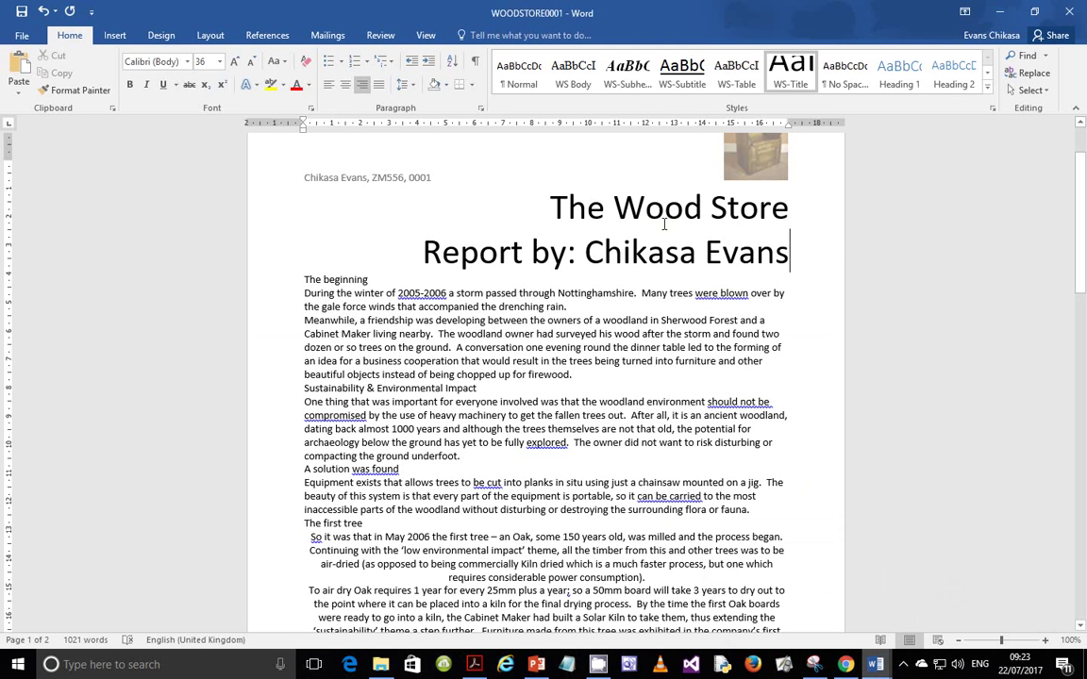
double_click(671, 250)
triple_click(670, 253)
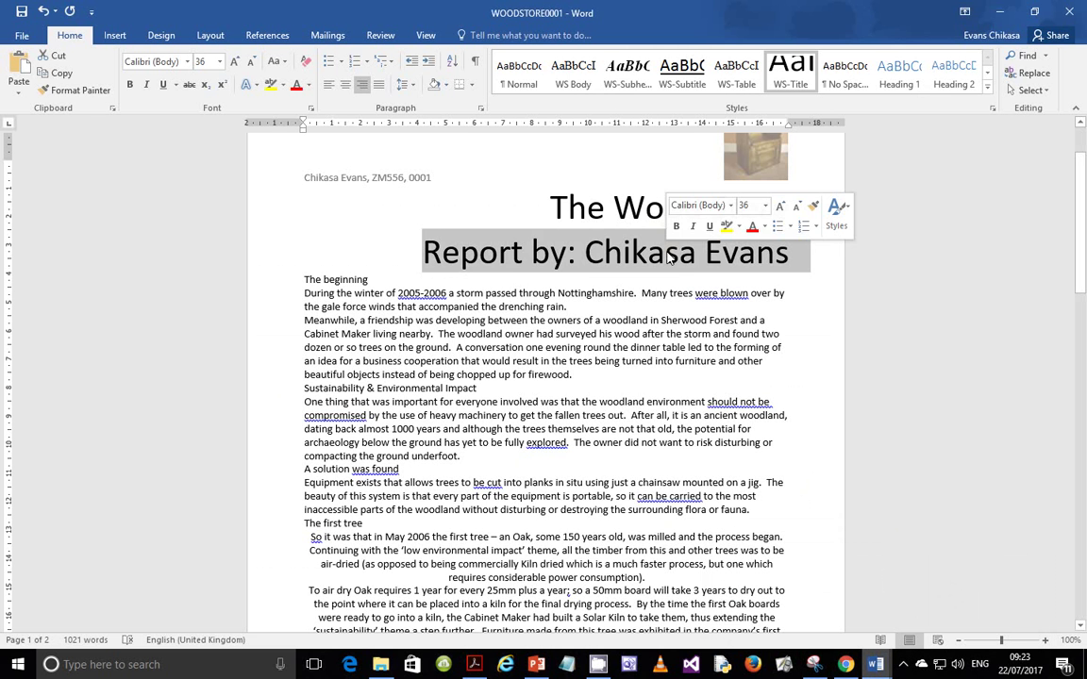
left_click(687, 84)
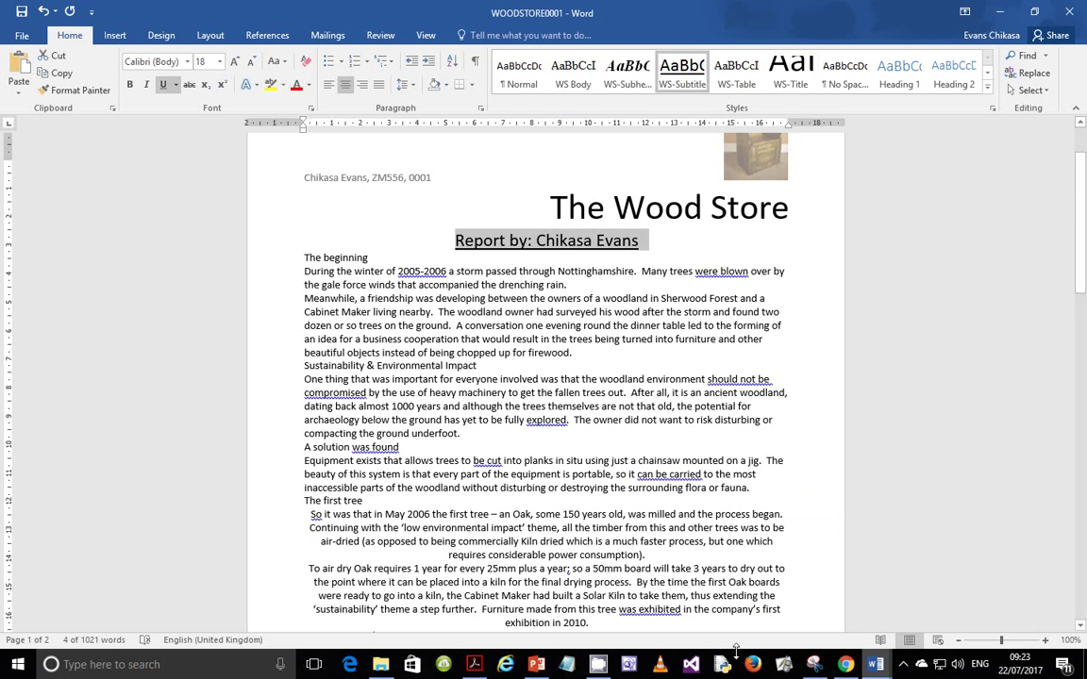
left_click(473, 665)
scroll(378, 528, "down", 3)
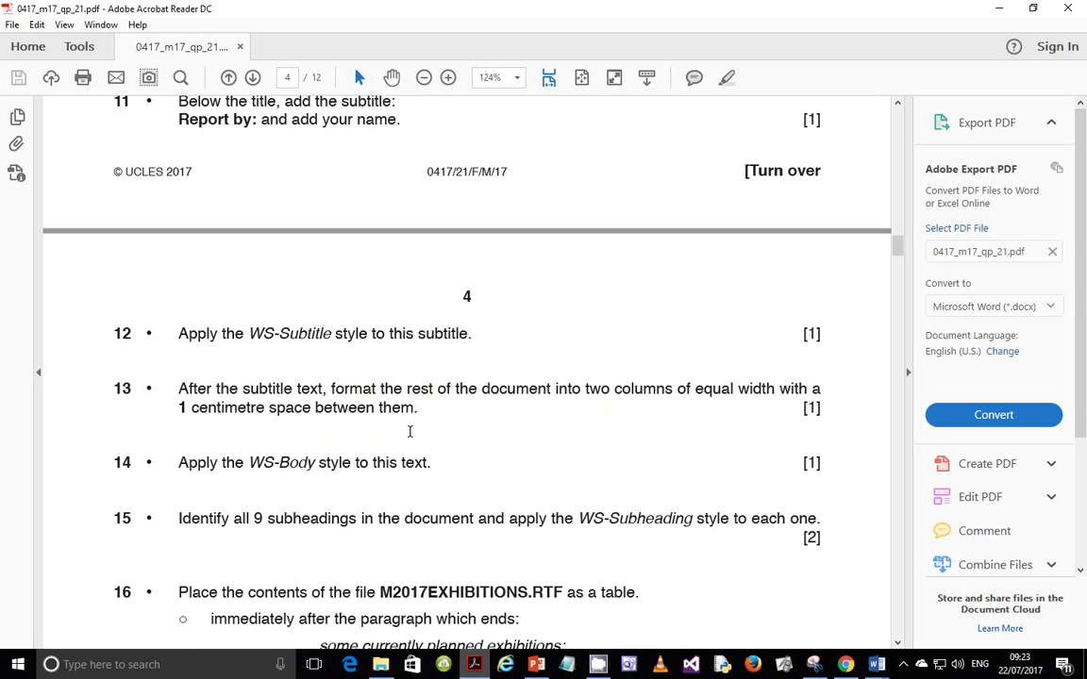
mouse_move(876, 665)
left_click(961, 613)
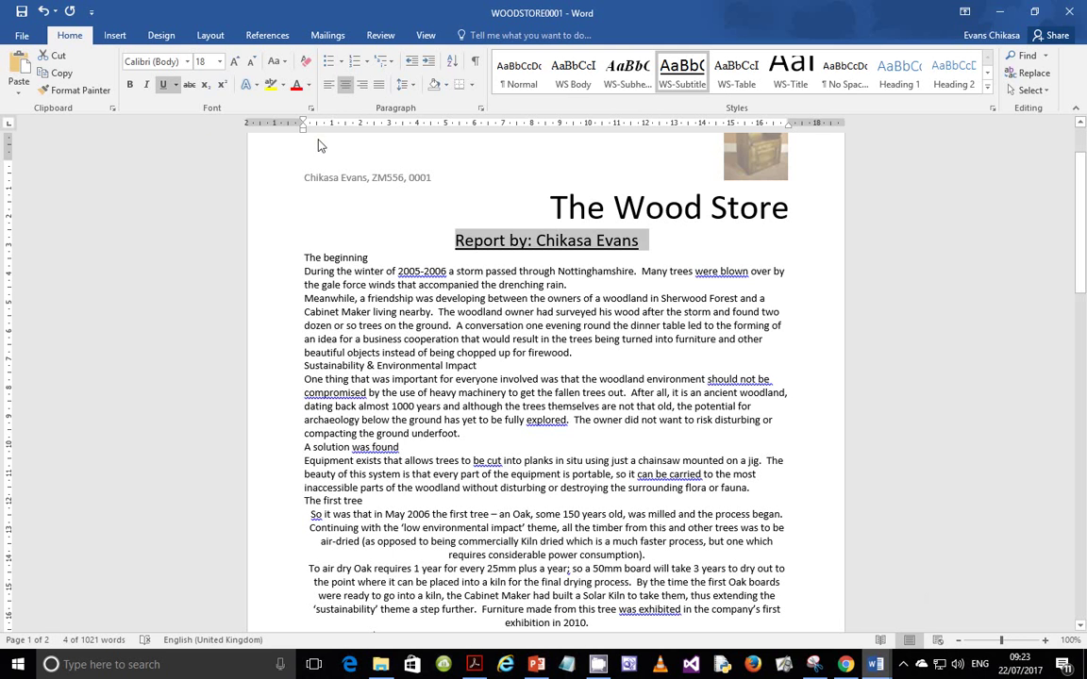
Try a two-column layout with 1 cm spacing through the More Columns dialog
left_click(210, 37)
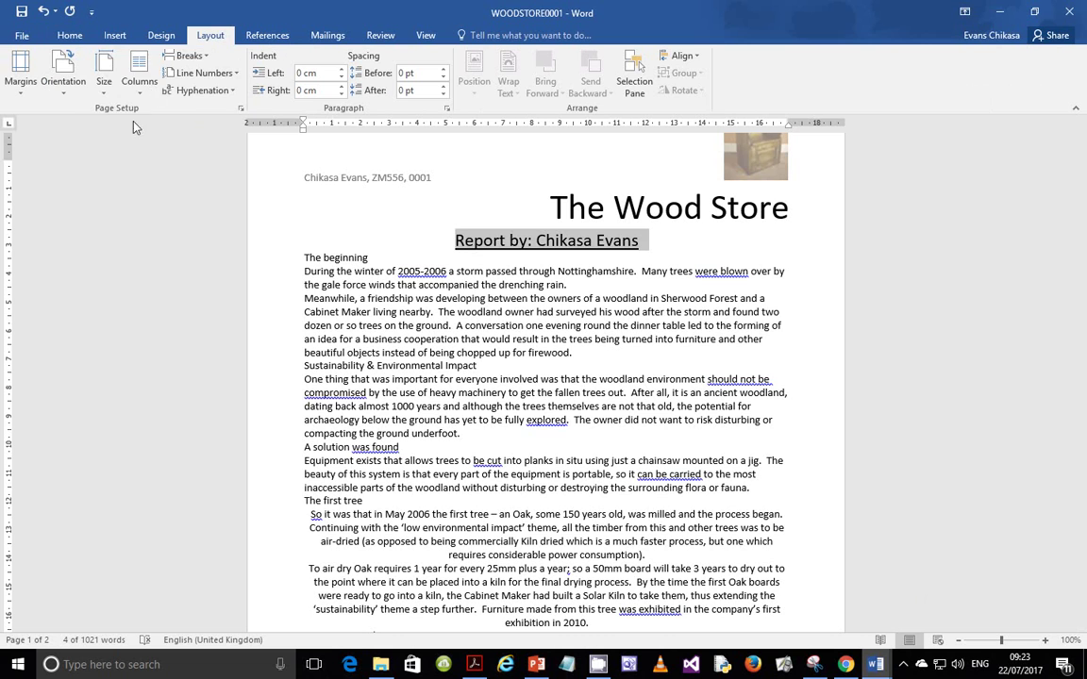
left_click(135, 98)
left_click(184, 277)
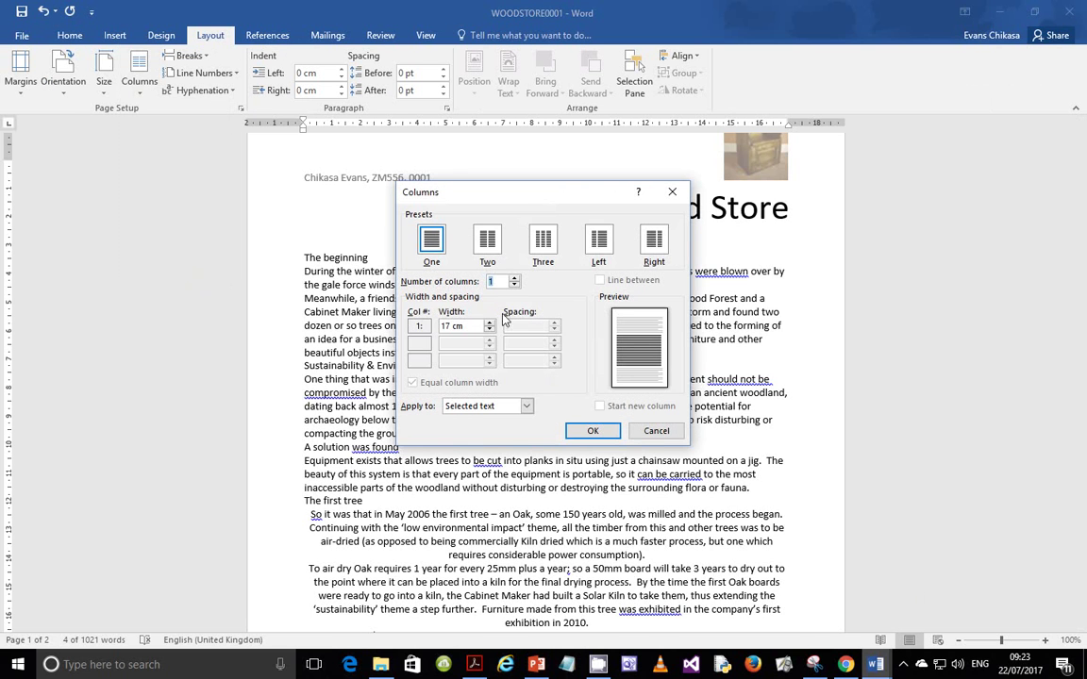
left_click(485, 247)
left_click(555, 329)
left_click(555, 330)
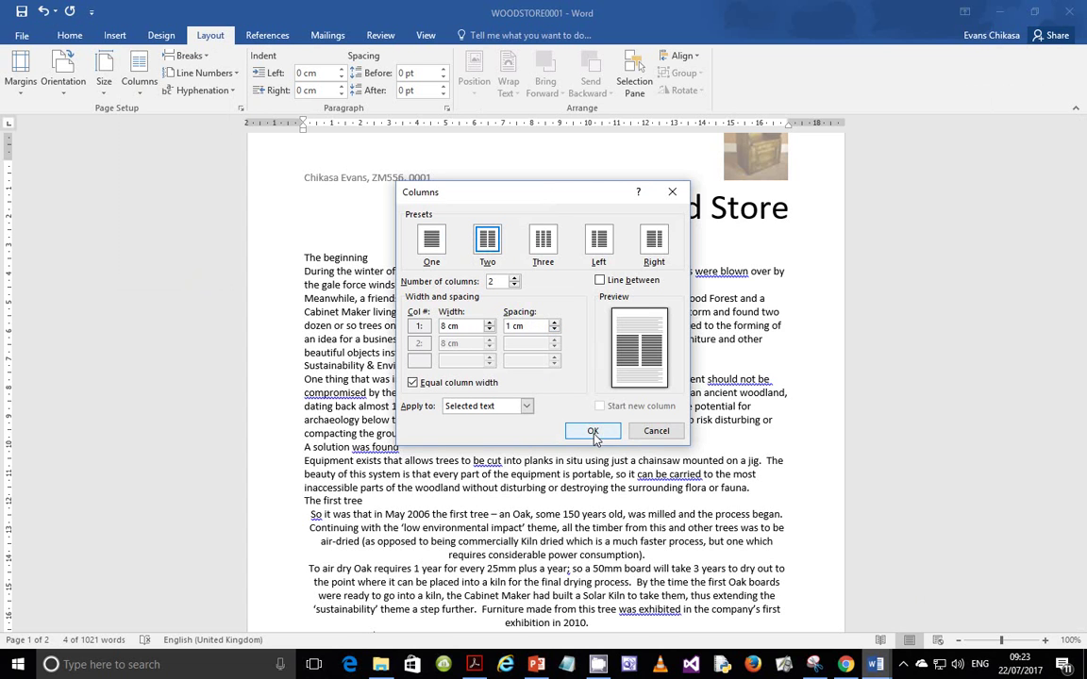
left_click(592, 429)
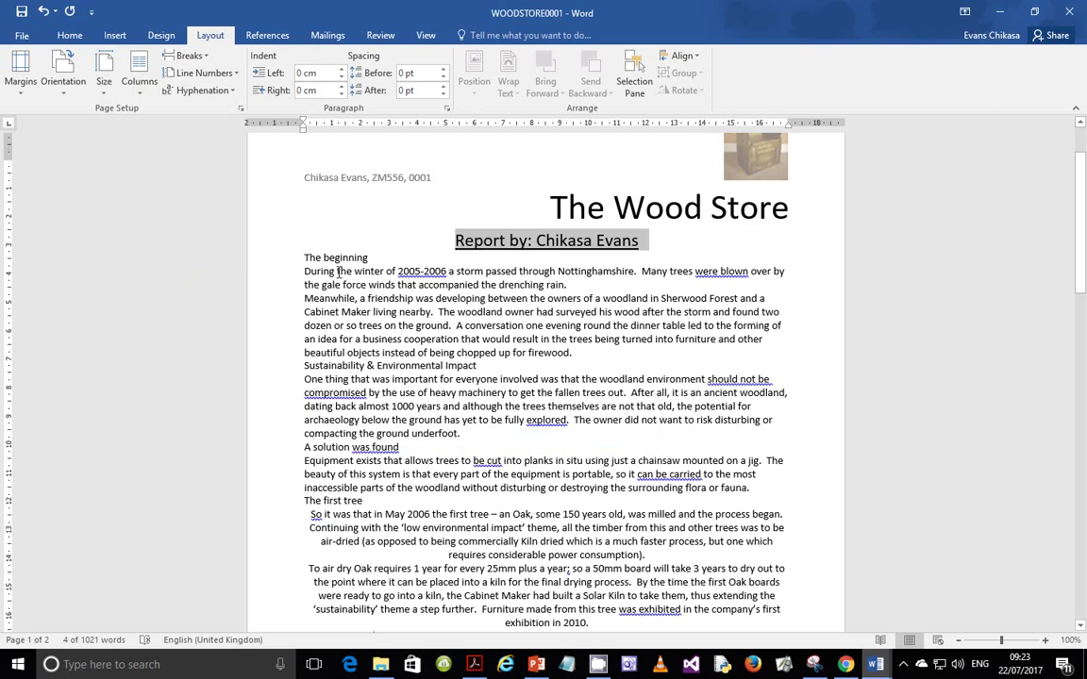
Put the text from 'The beginning' onwards into two equal columns 1 cm apart
left_click_drag(302, 258, 698, 416)
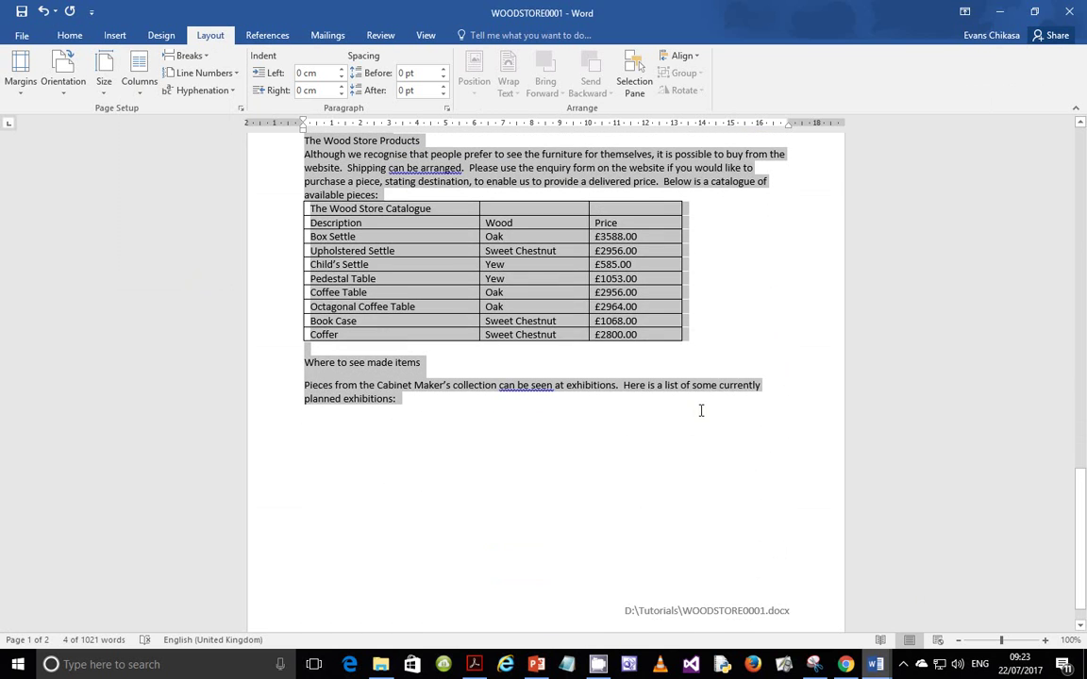
left_click(241, 109)
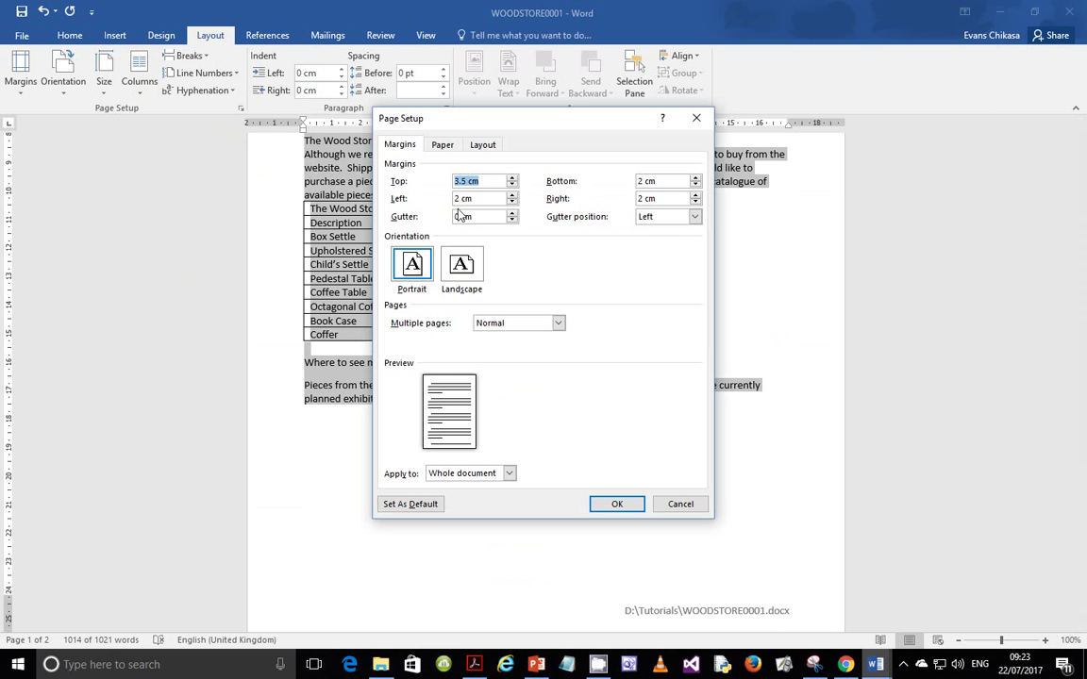
left_click(696, 119)
left_click(138, 94)
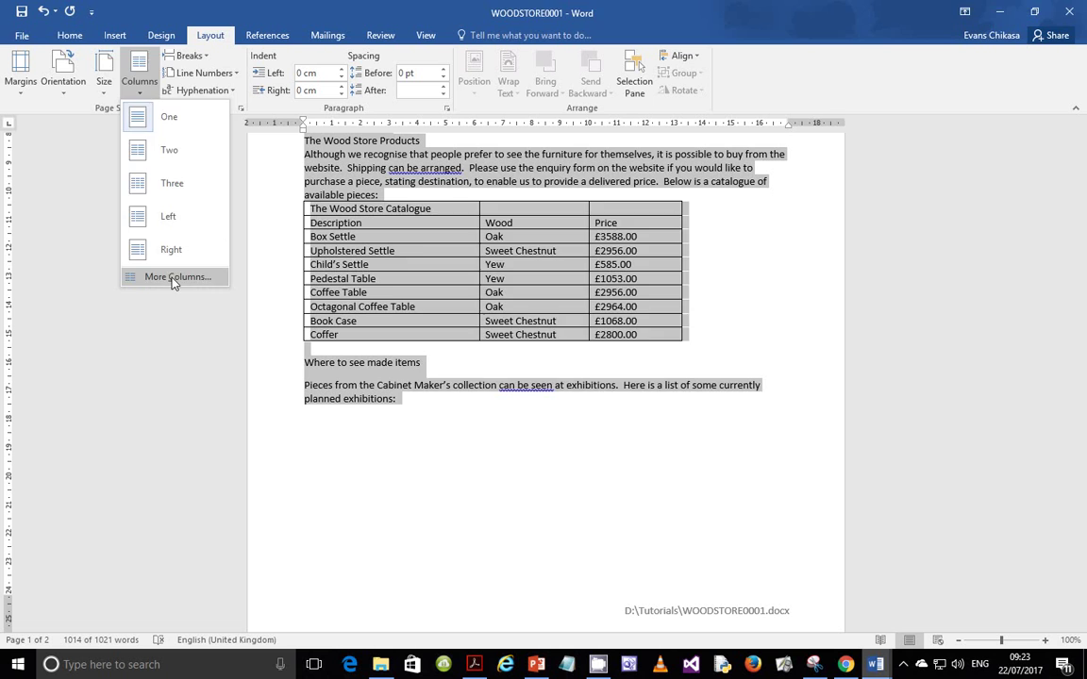
left_click(174, 278)
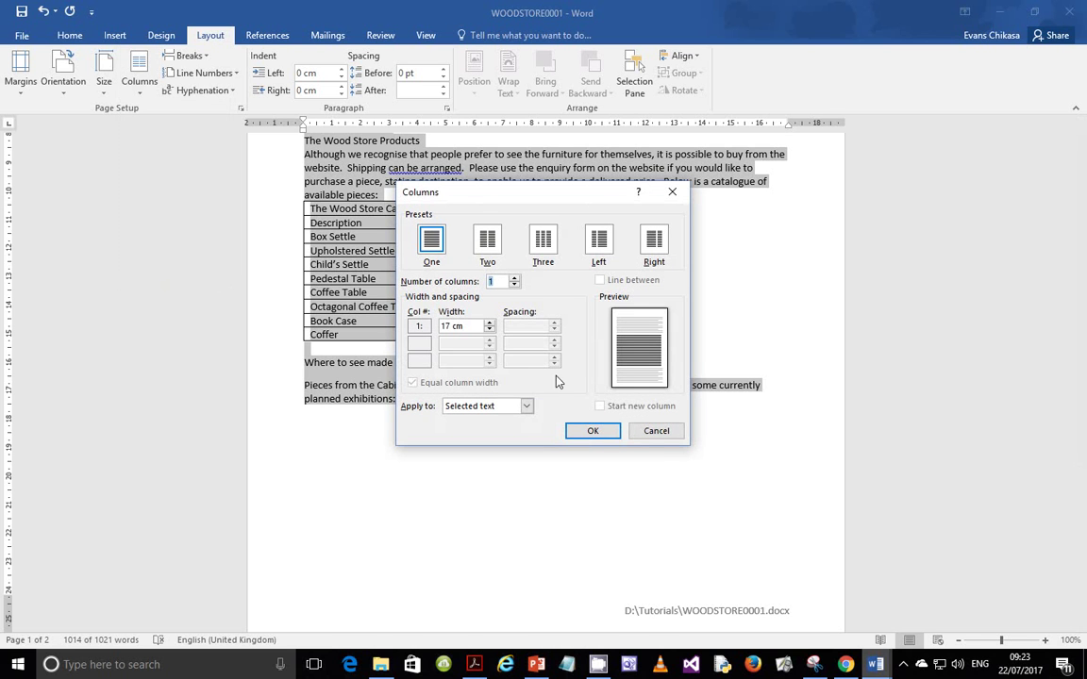
left_click(487, 242)
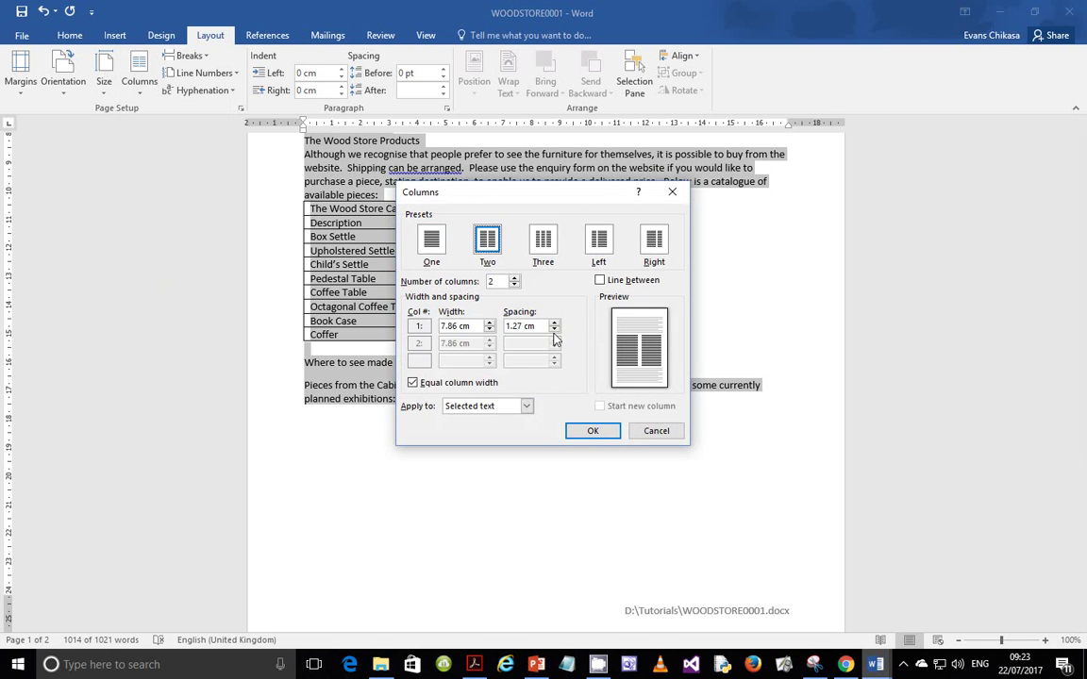
left_click(554, 329)
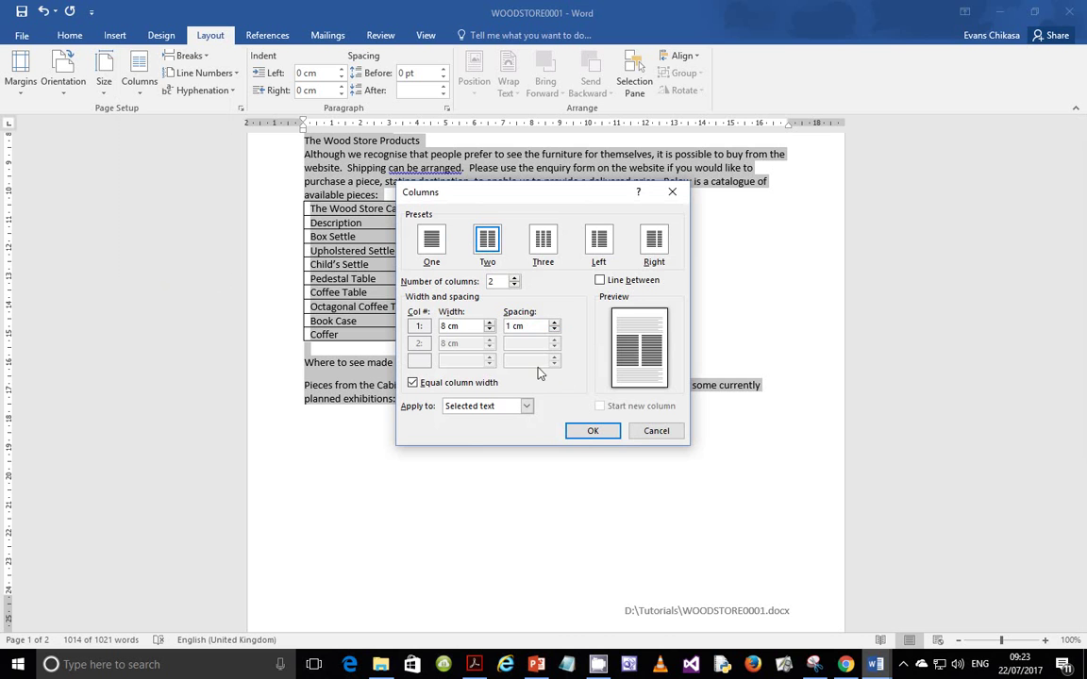
left_click(593, 430)
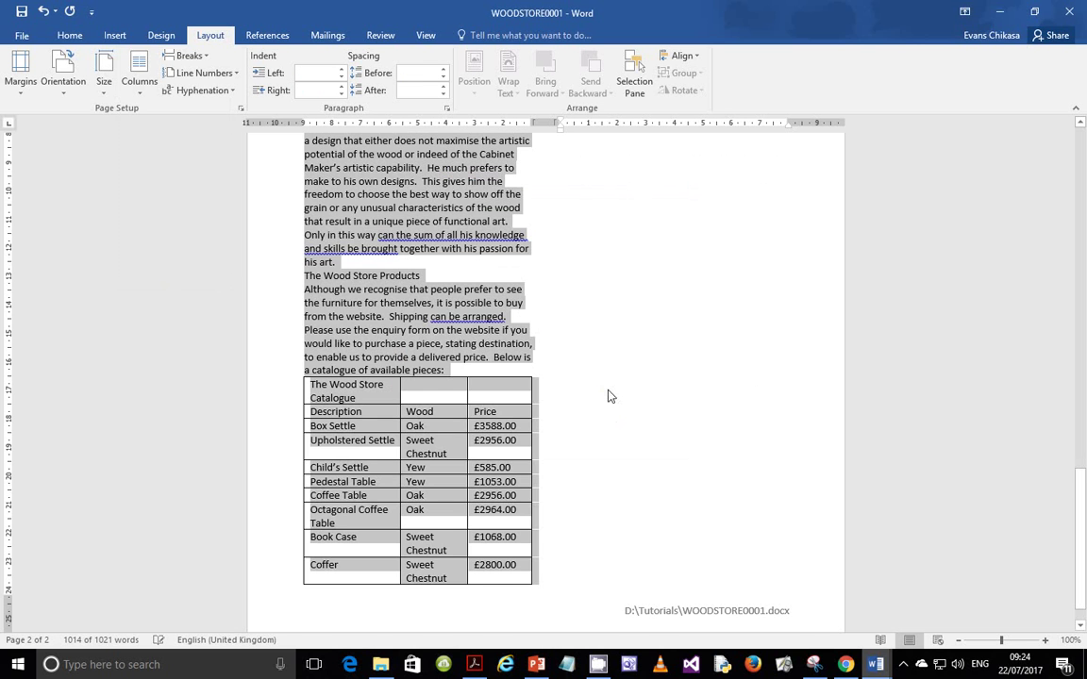
scroll(621, 407, "up", 5)
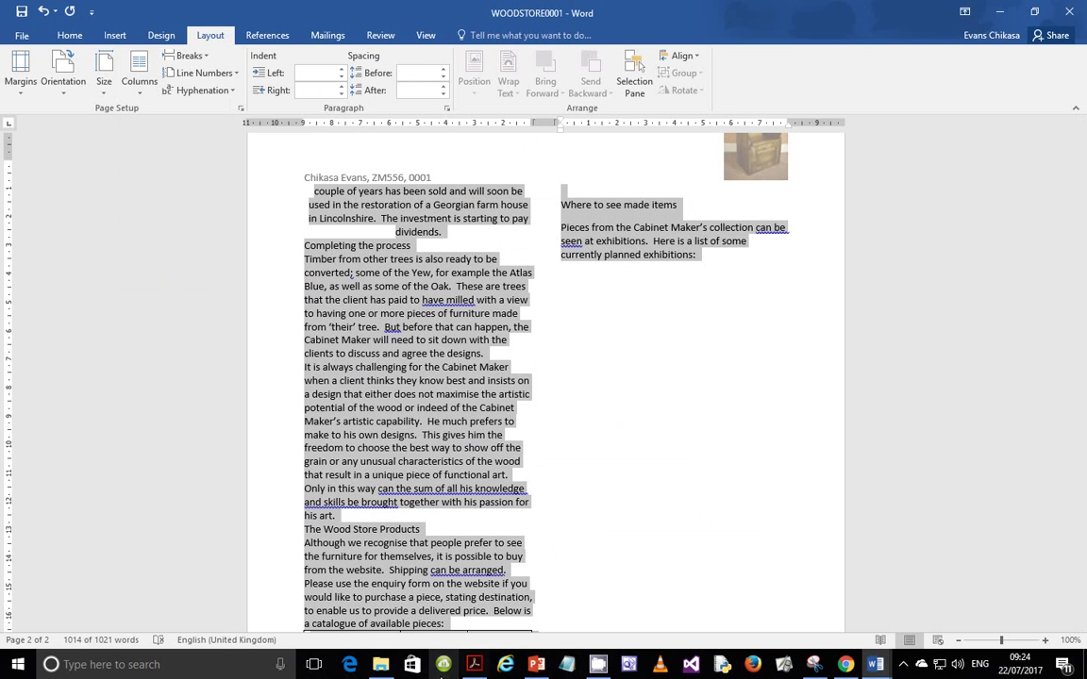
left_click(474, 664)
scroll(398, 402, "down", 1)
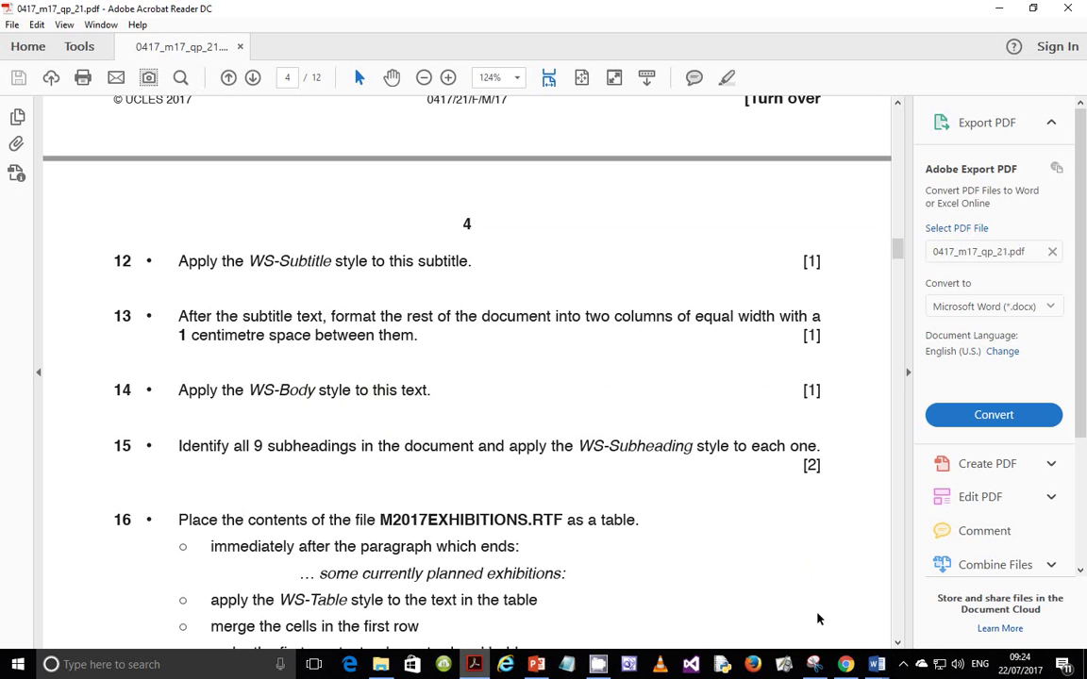
Give the selected two-column report text the WS Body style
left_click(849, 619)
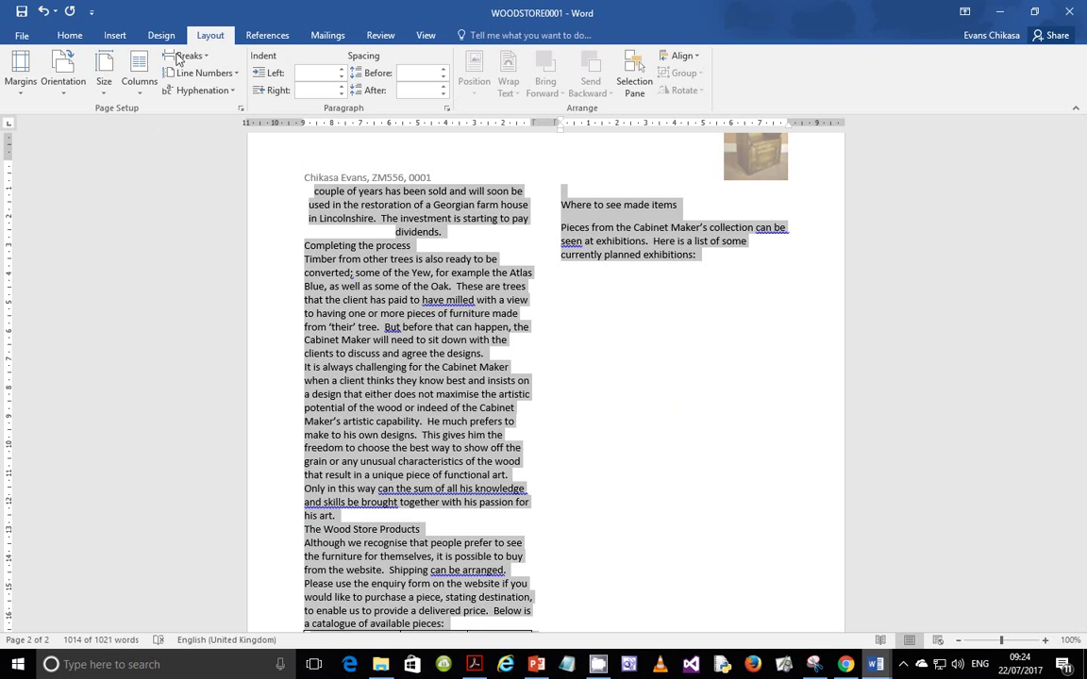
left_click(70, 35)
left_click(578, 80)
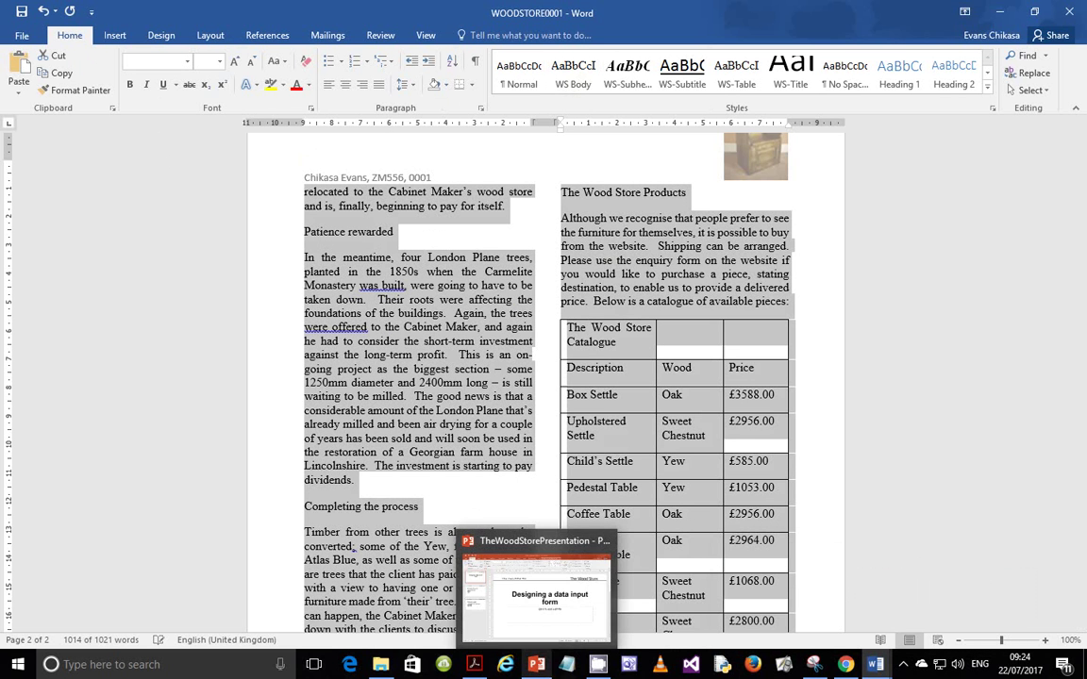
left_click(474, 664)
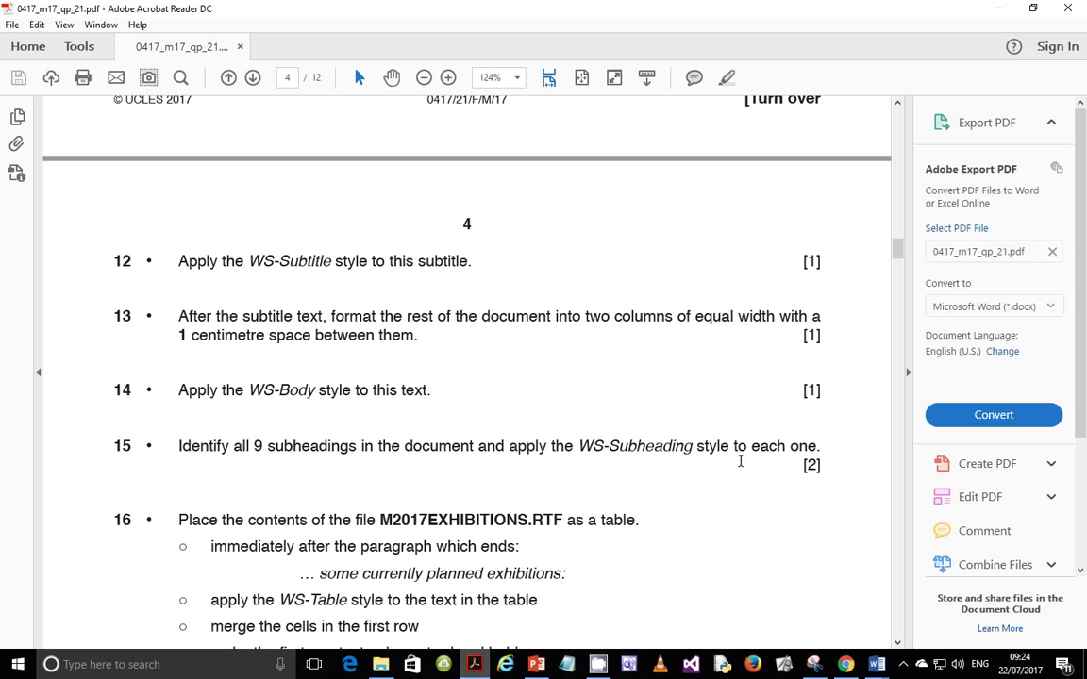
Select the subheadings 'Where to see made items' and 'Completing the process'
mouse_move(877, 665)
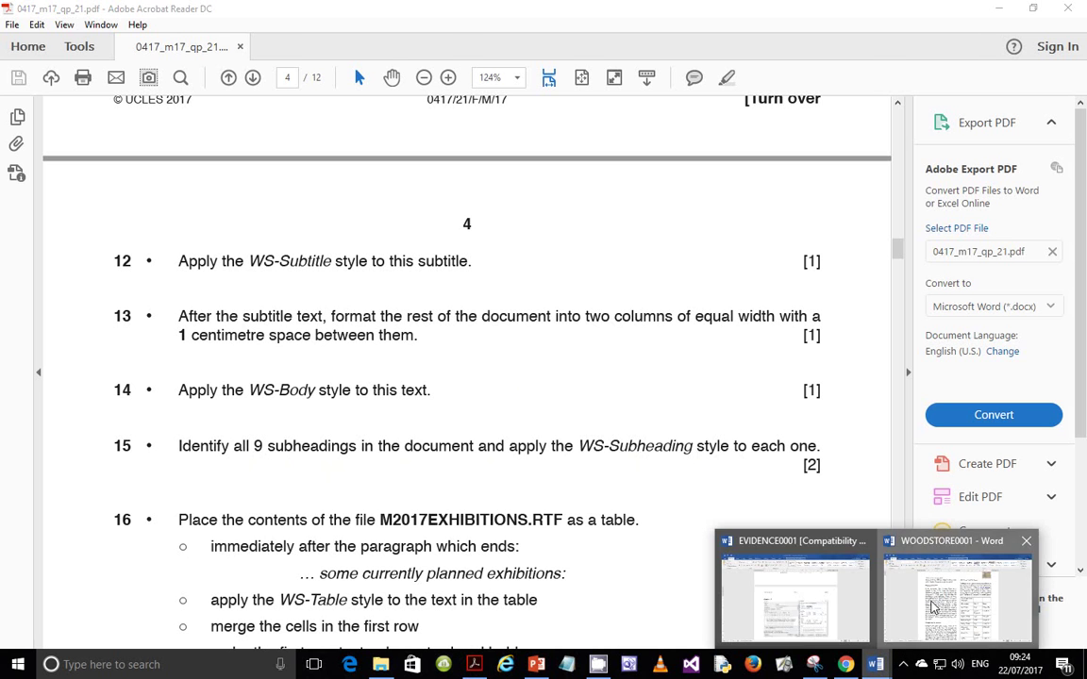
left_click(981, 618)
left_click(419, 507)
scroll(492, 457, "down", 6)
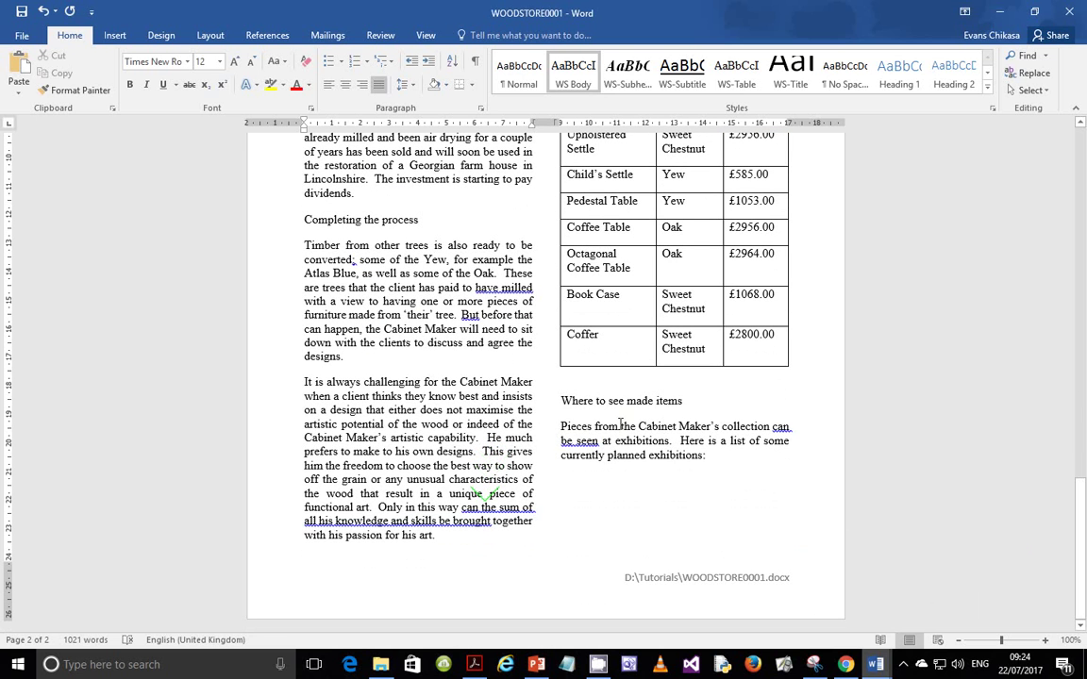
triple_click(615, 401)
double_click(615, 401)
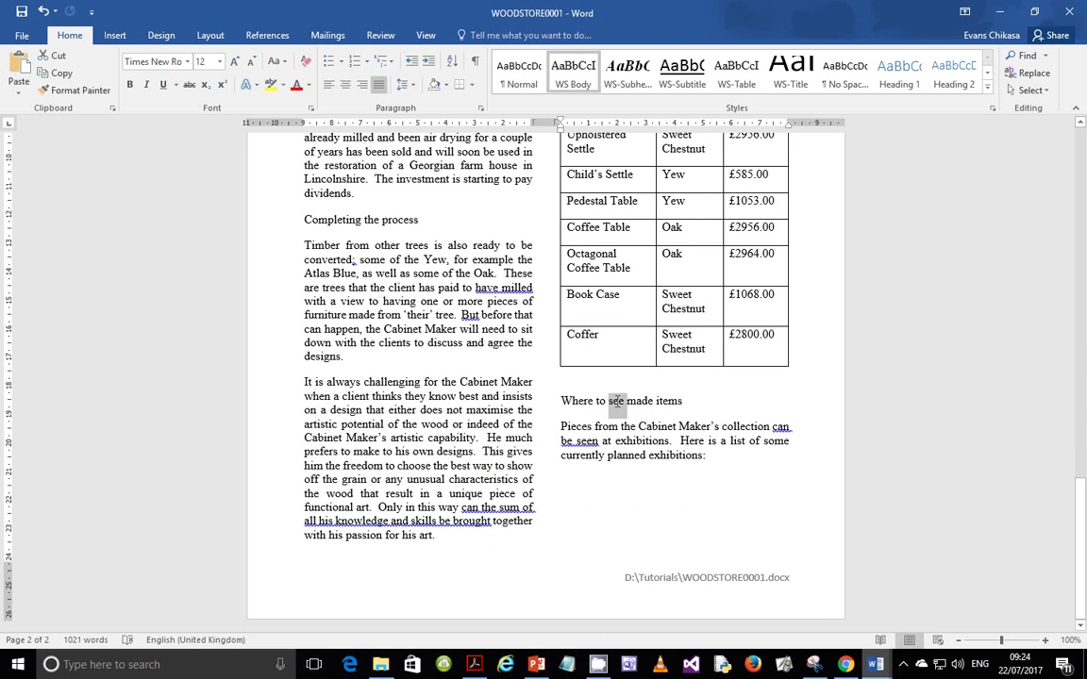
left_click(596, 427)
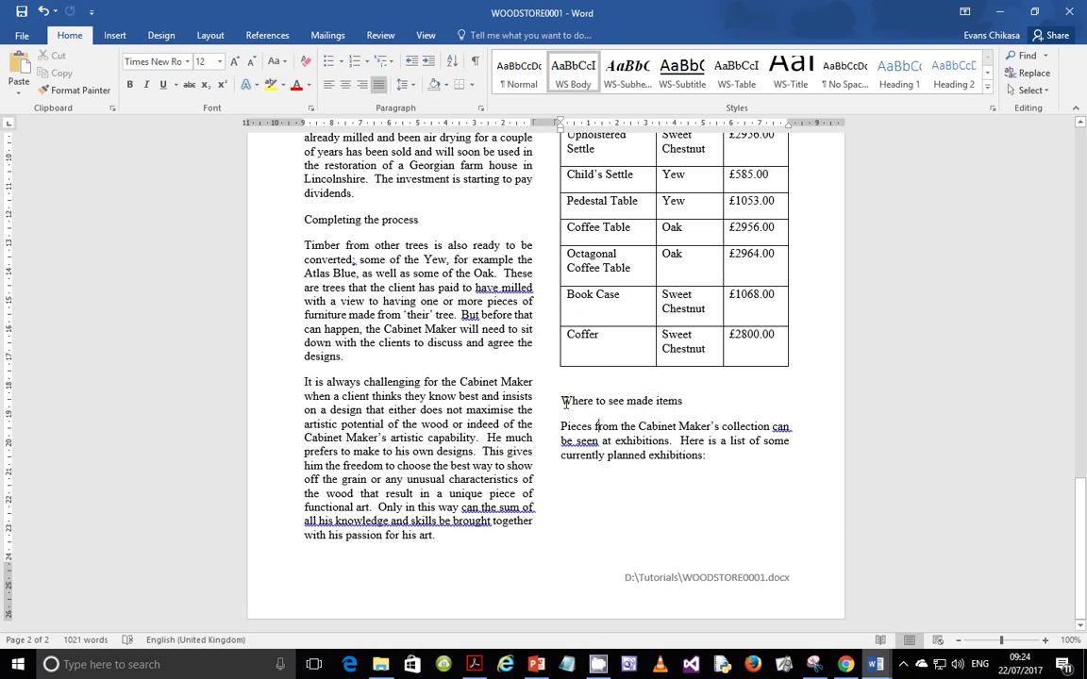
left_click_drag(580, 406, 684, 403)
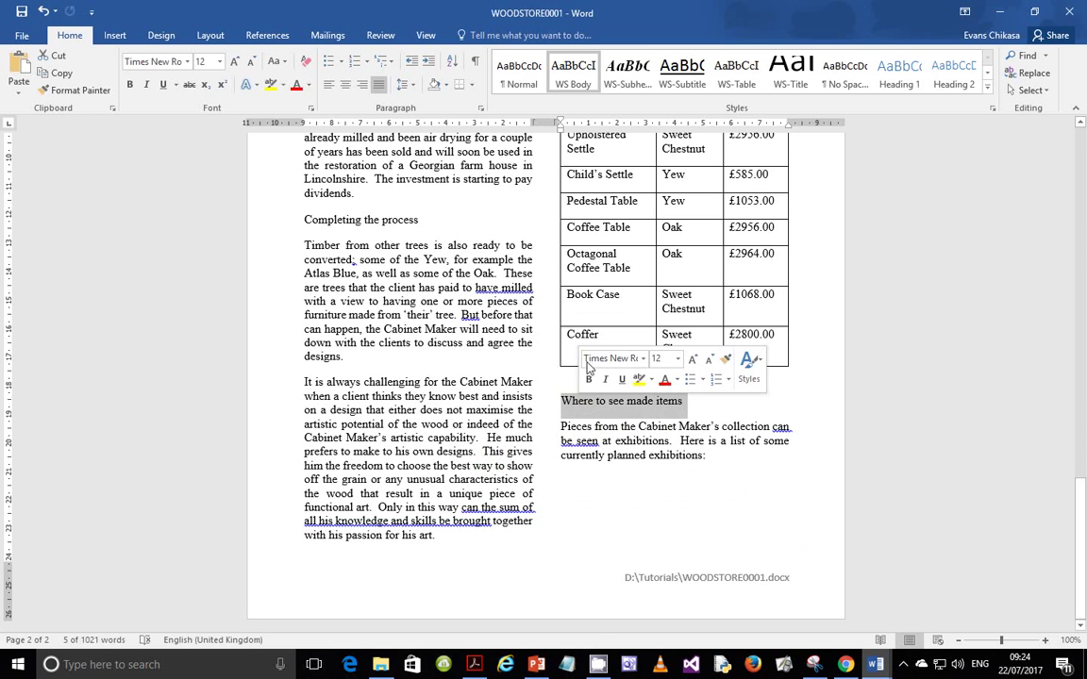
double_click(386, 219)
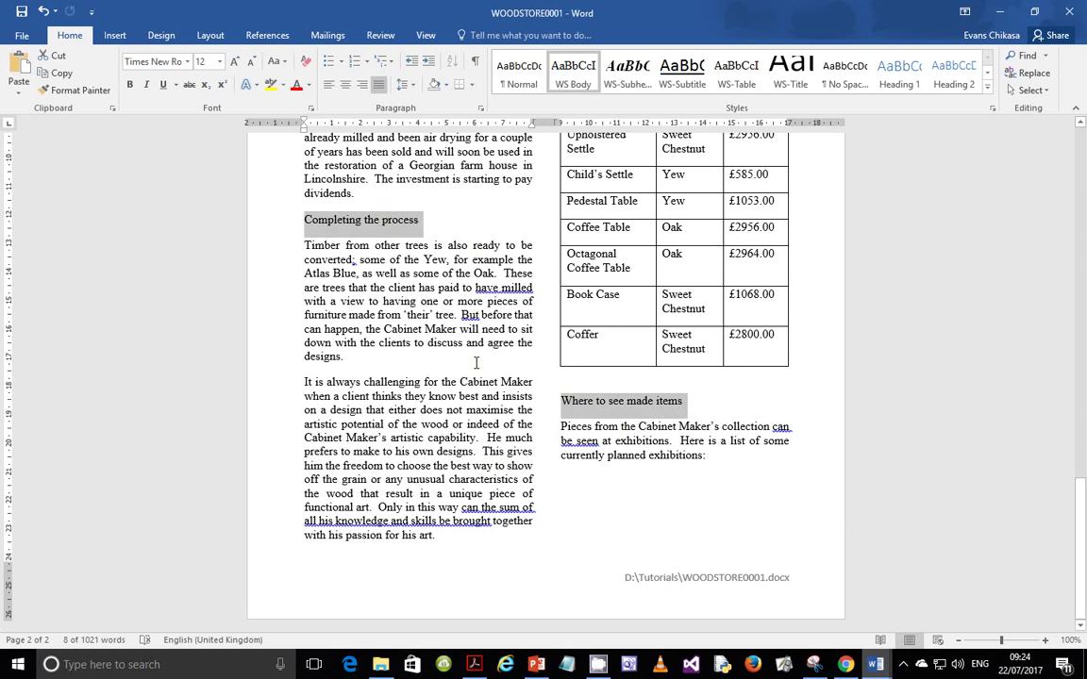
scroll(369, 340, "up", 8)
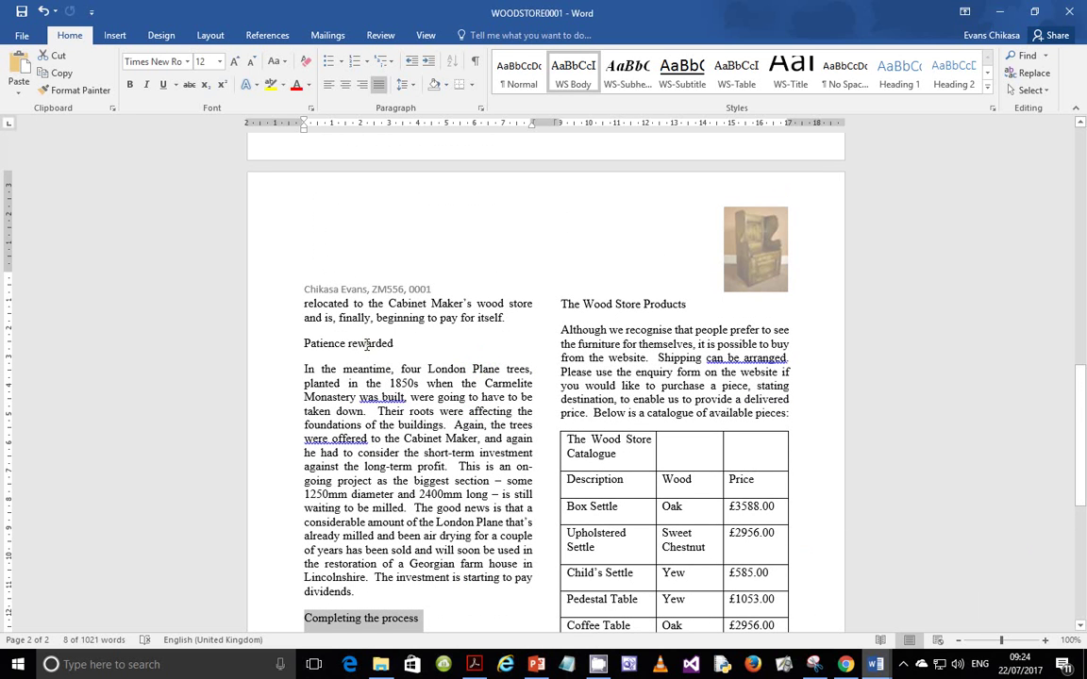
Add the remaining subheadings up to 'The beginning' and style them all WS-Subheading
triple_click(368, 345, "ctrl")
triple_click(635, 305, "ctrl")
scroll(623, 321, "up", 9)
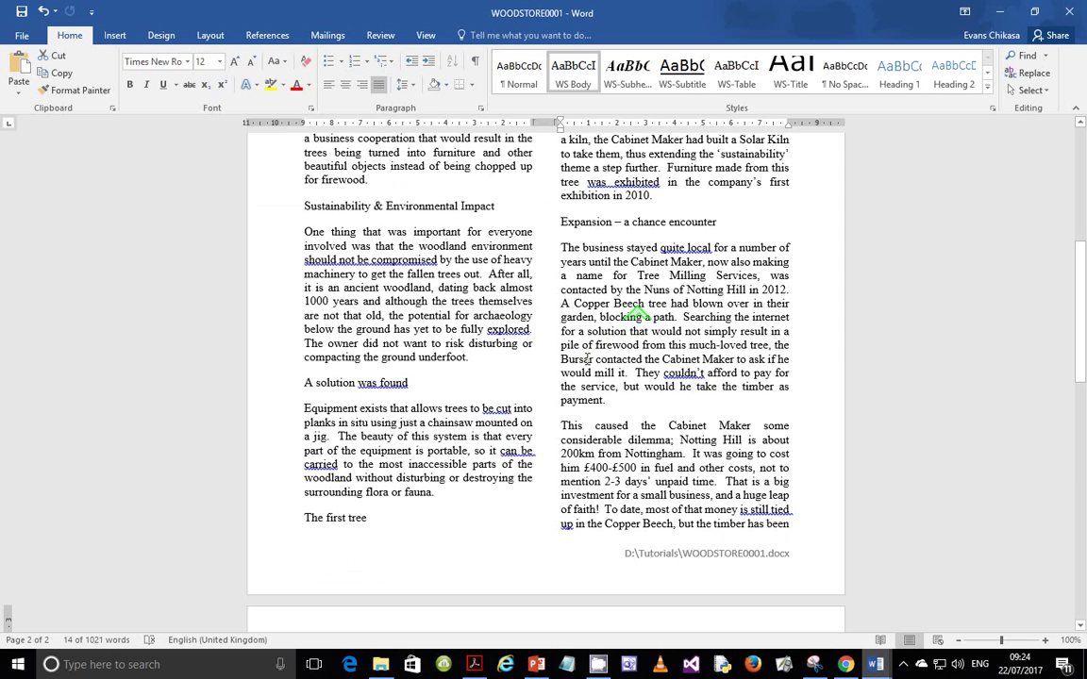
triple_click(335, 517, "ctrl")
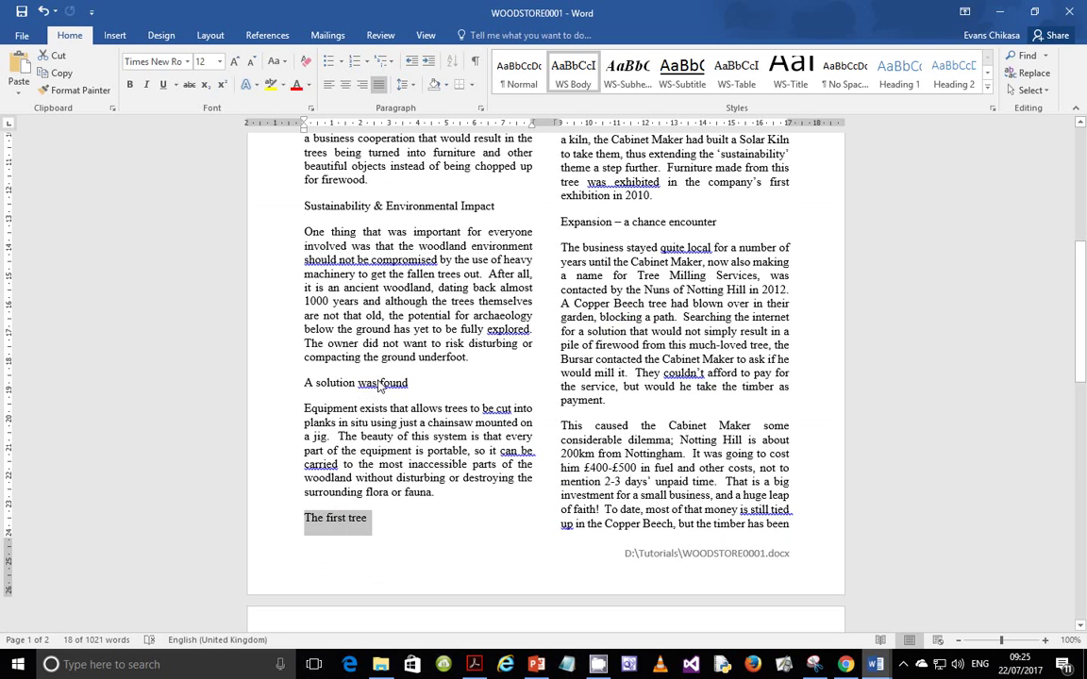
triple_click(362, 384, "ctrl")
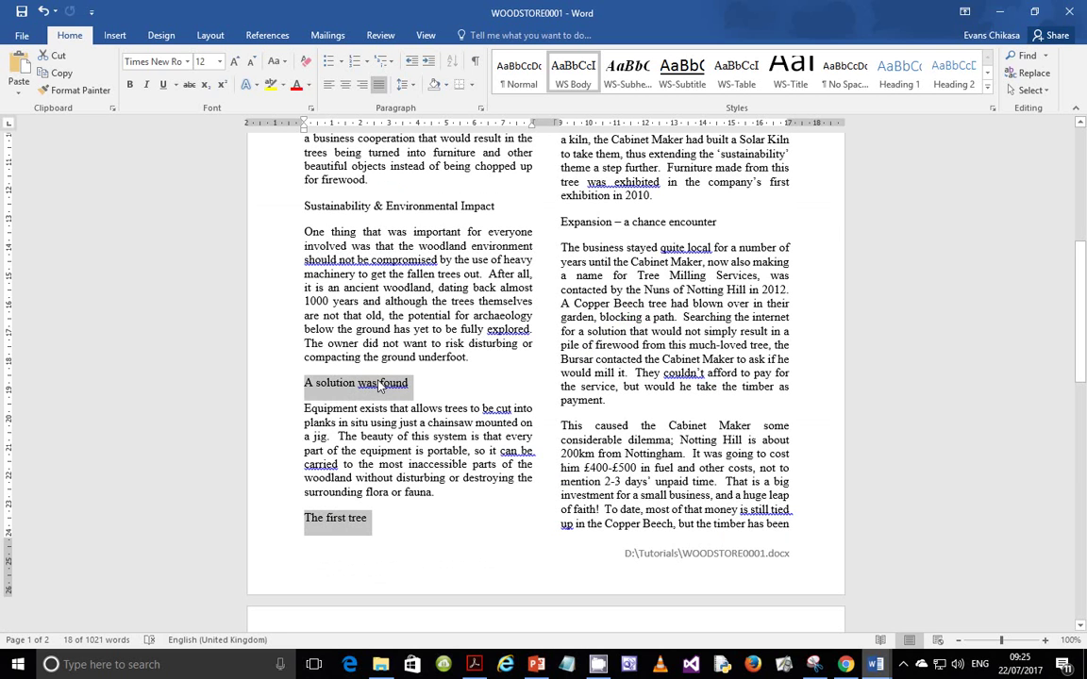
triple_click(696, 222, "ctrl")
triple_click(385, 204, "ctrl")
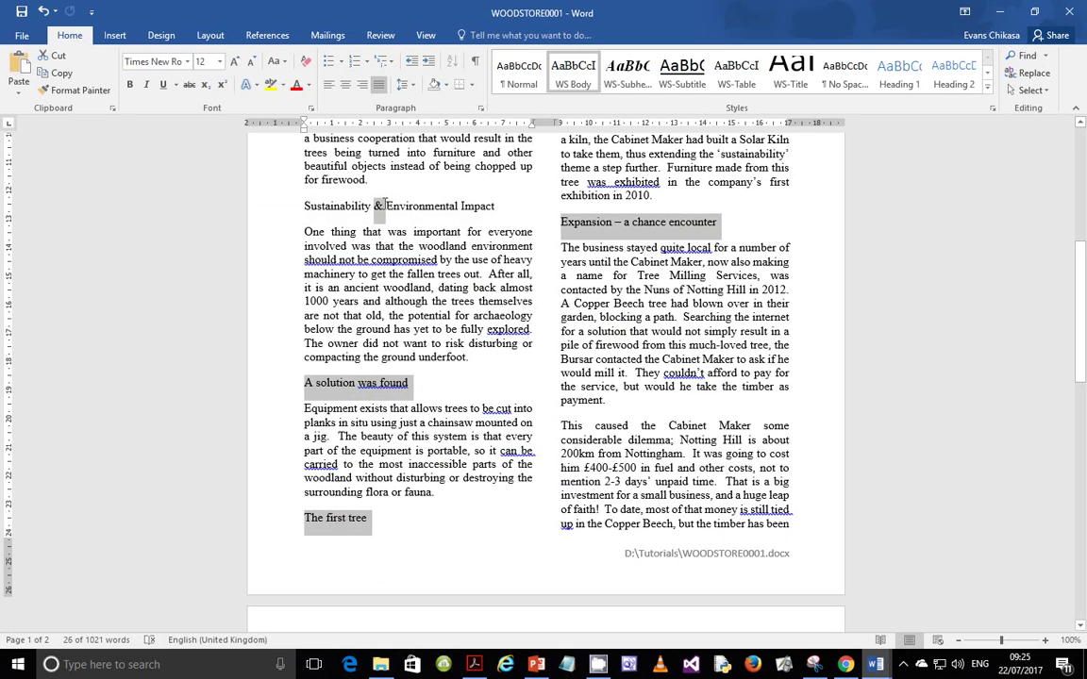
triple_click(385, 205, "ctrl")
triple_click(385, 205, "ctrl")
scroll(490, 248, "up", 5)
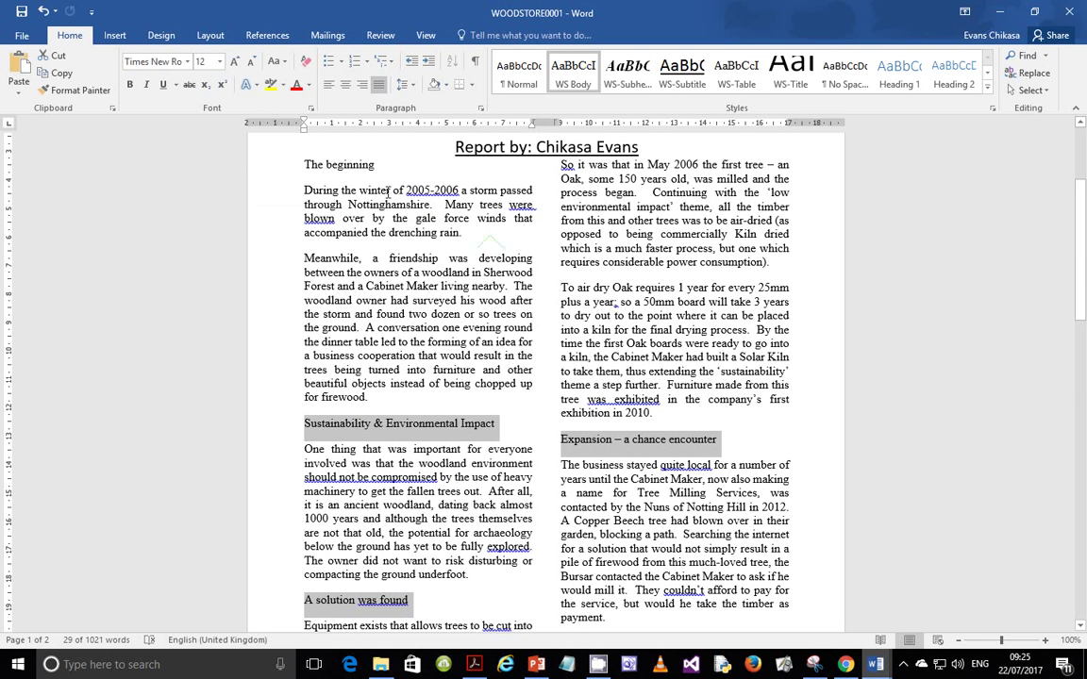
triple_click(356, 164, "ctrl")
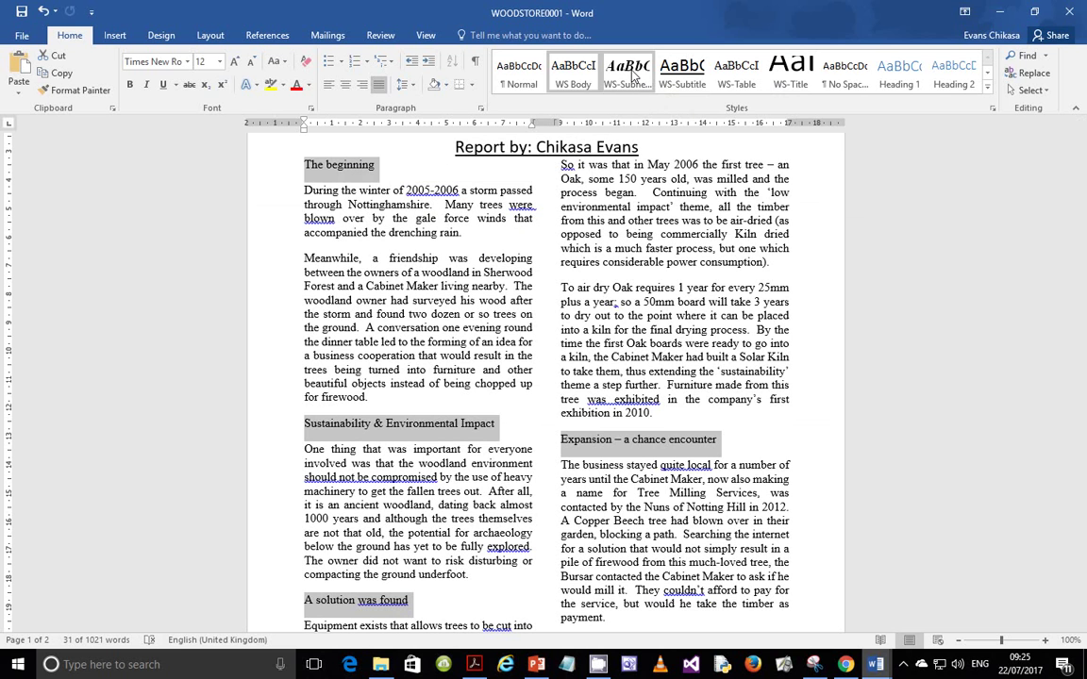
left_click(628, 74)
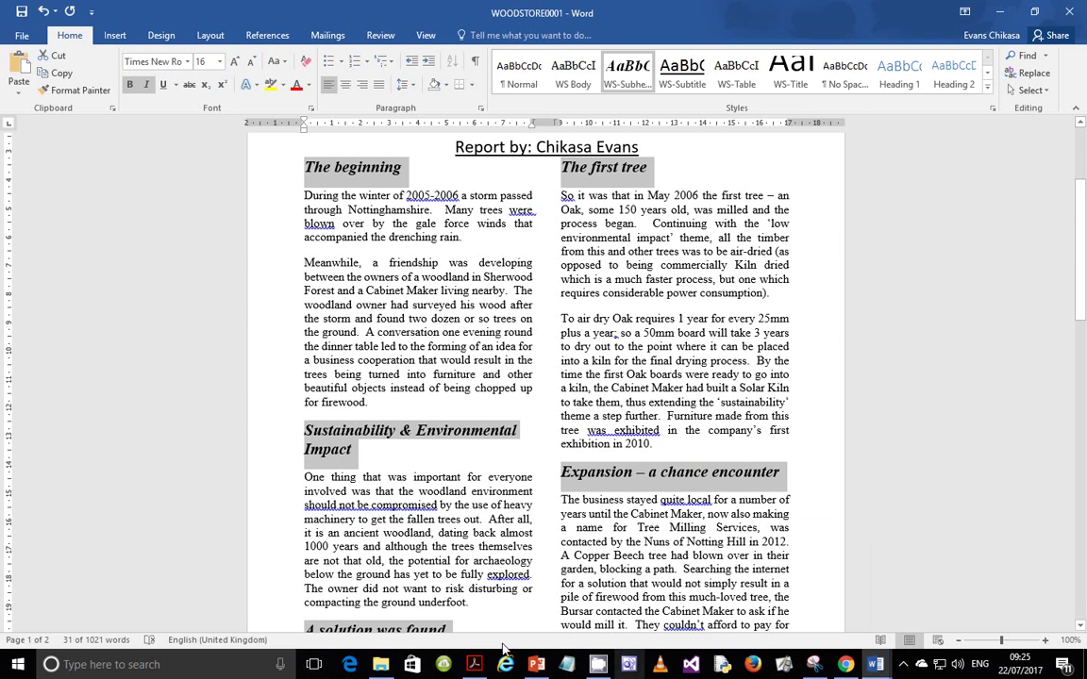
left_click(474, 664)
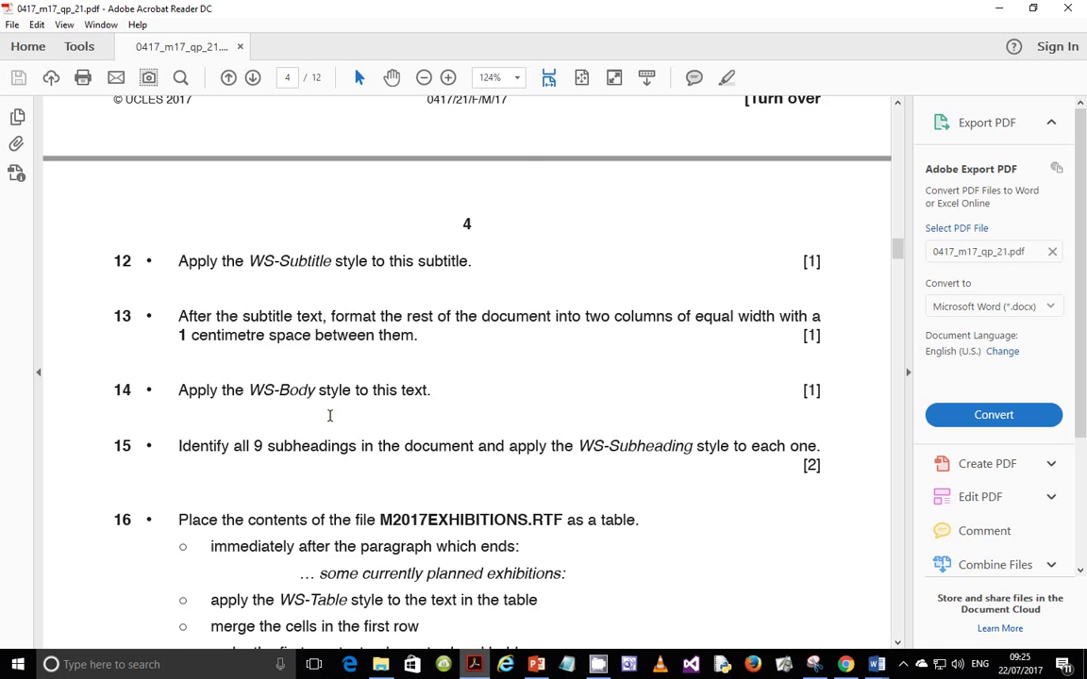
Read question 16's Exhibitions-table requirements, then return to the WOODSTORE0001 report
scroll(327, 412, "down", 3)
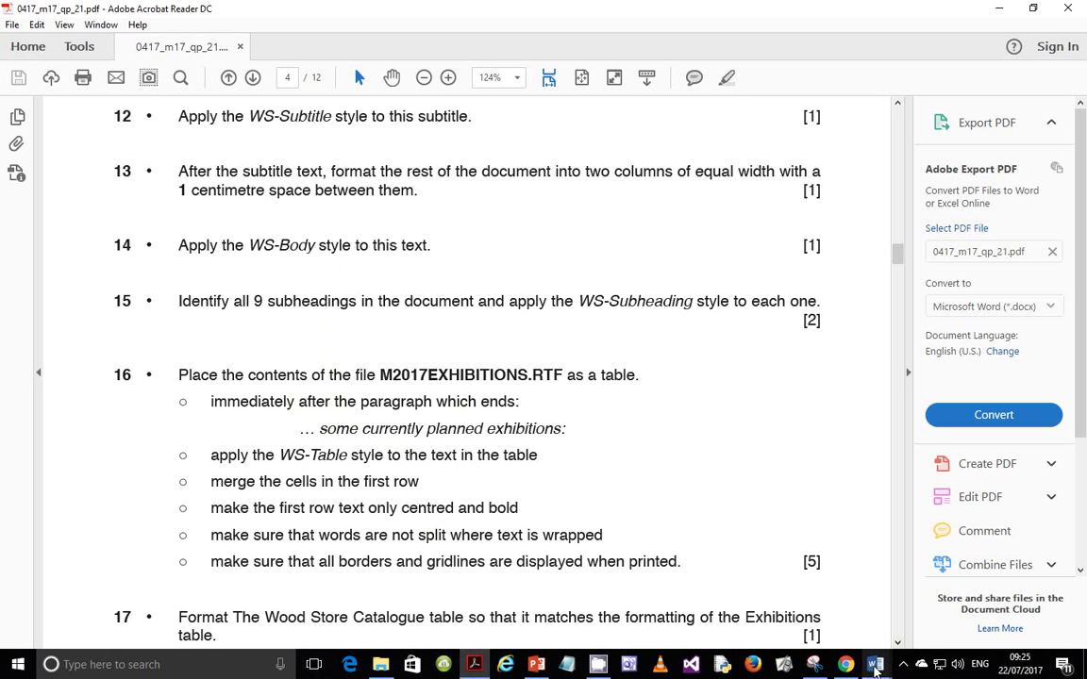
mouse_move(876, 669)
left_click(944, 613)
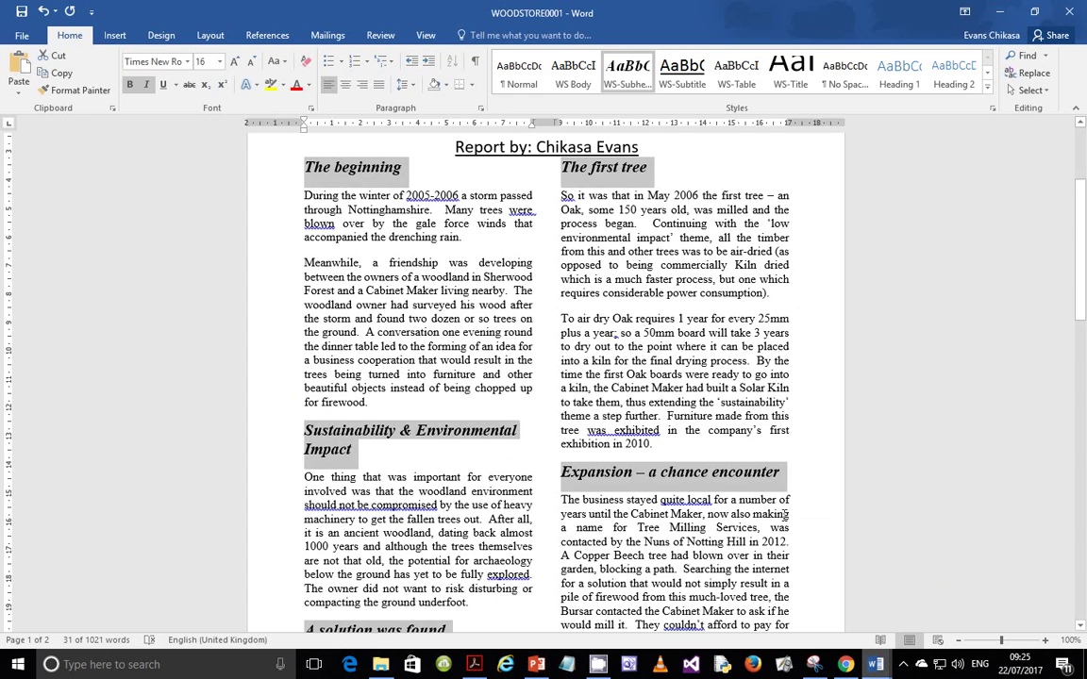
Search for 'some currently pla' and place the cursor after 'planned exhibitions:'
key("ctrl+f")
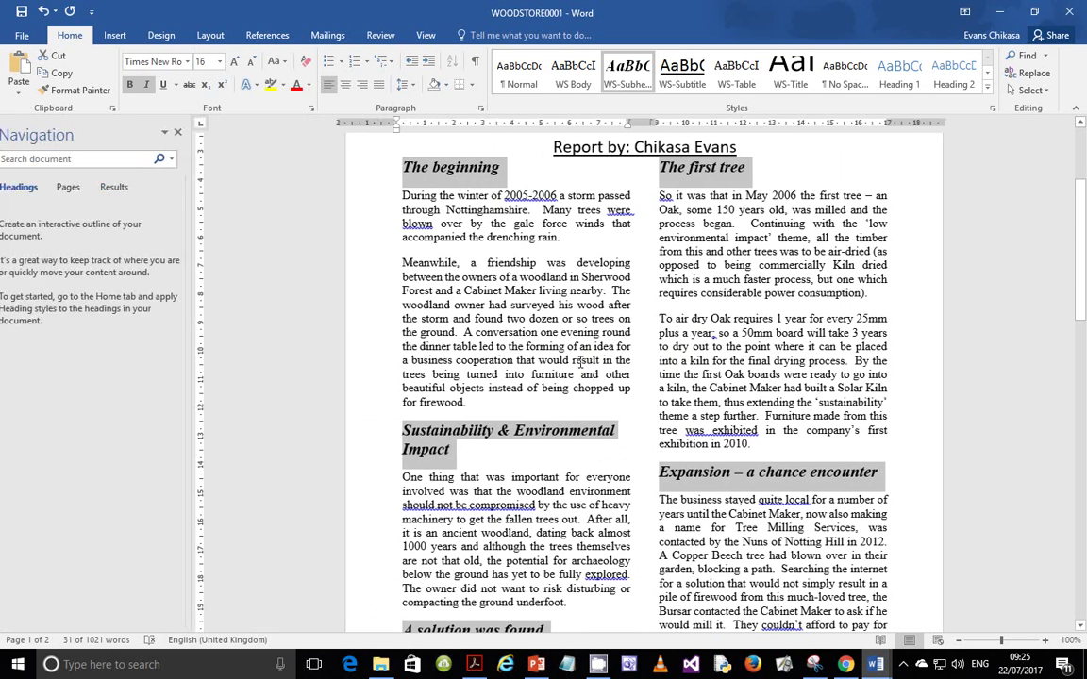
type("soem curre")
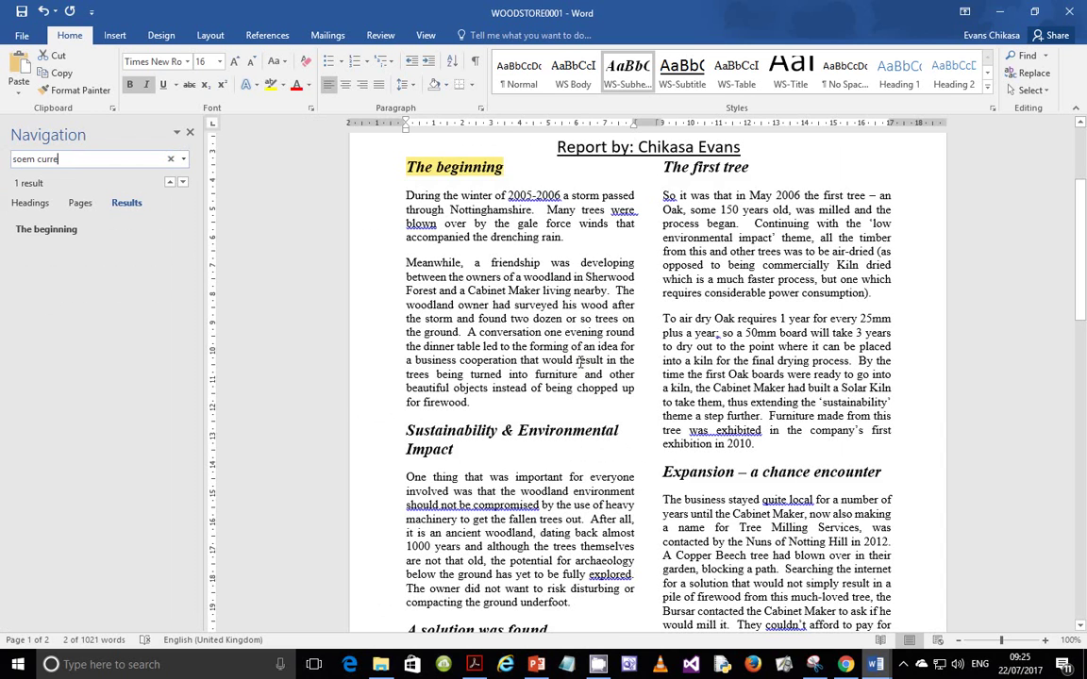
type("ntly pla")
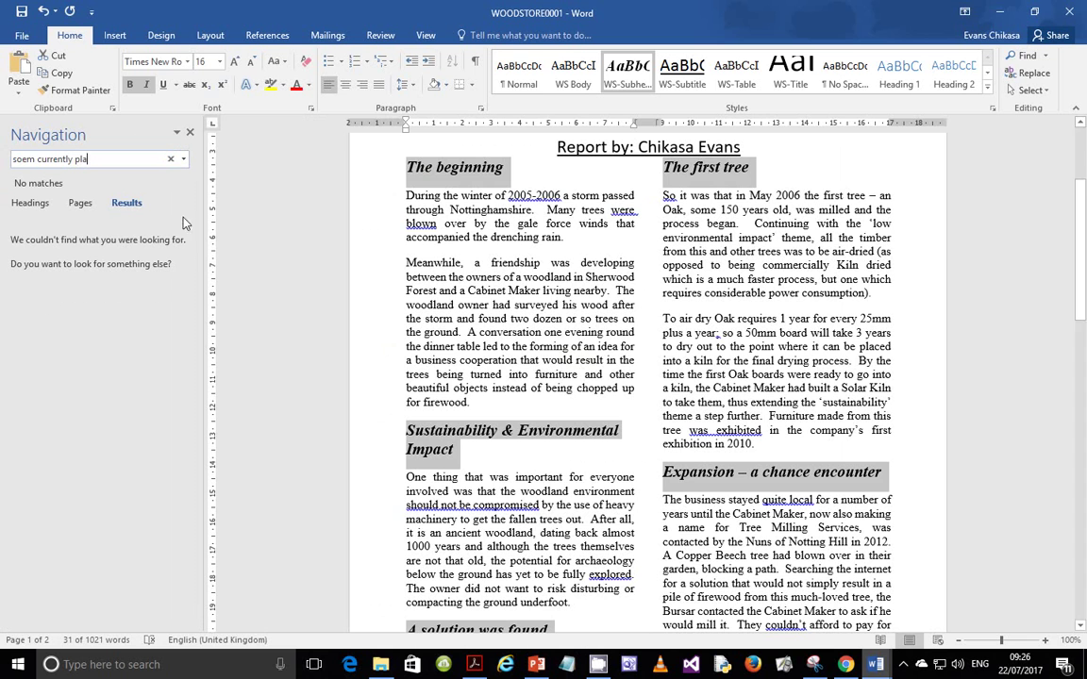
left_click(33, 159)
key("BackSpace")
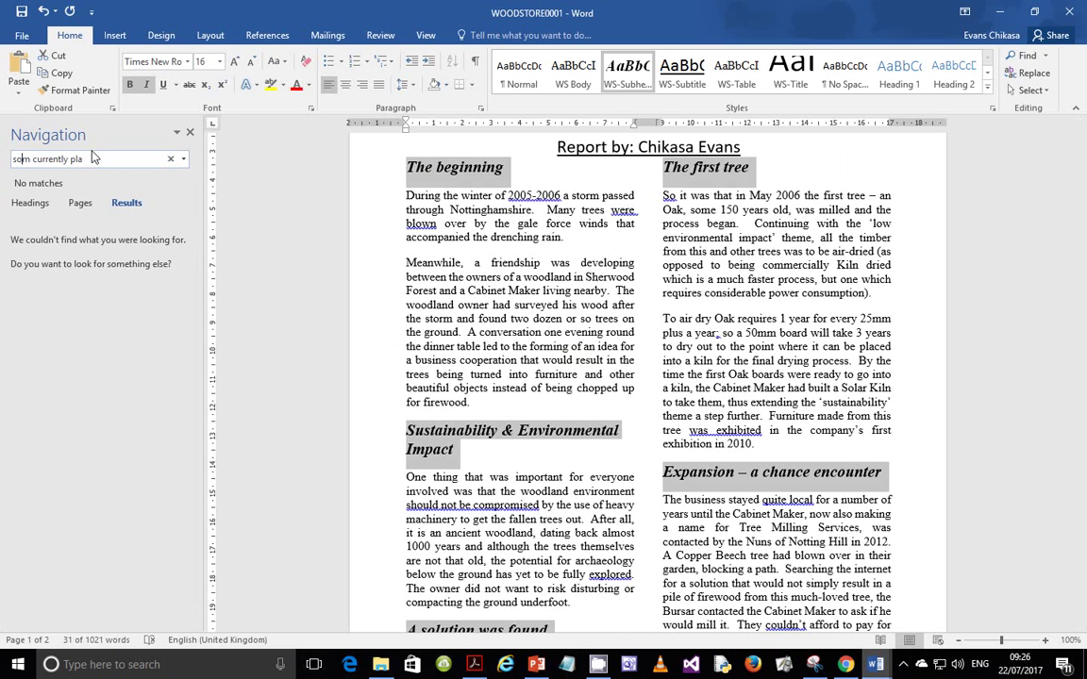
type("e")
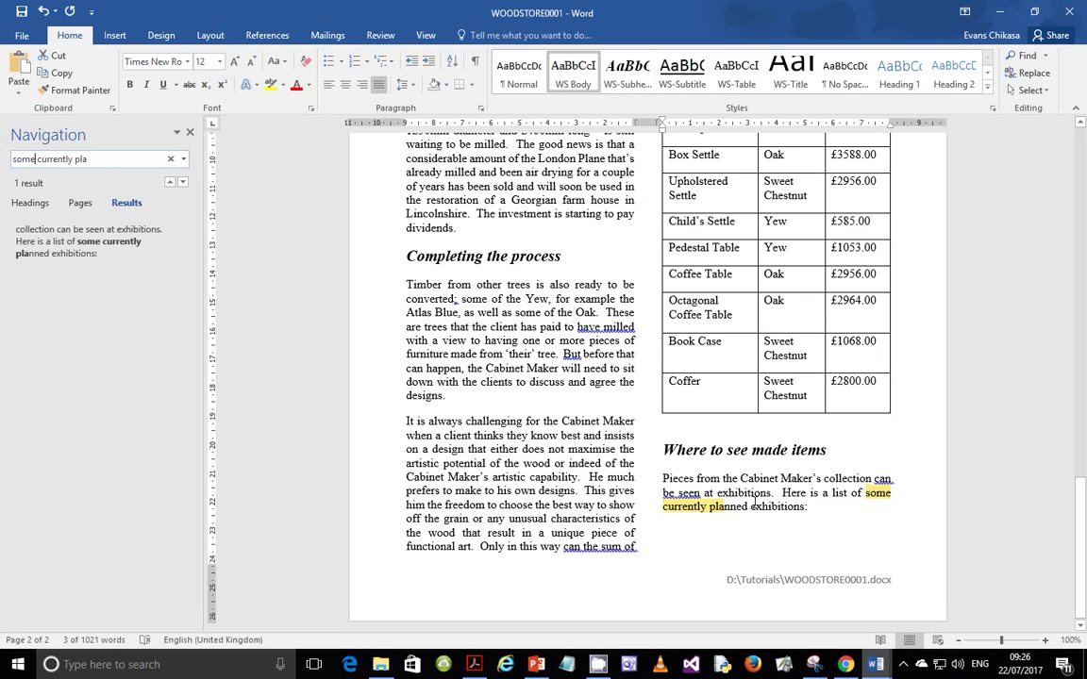
left_click(811, 507)
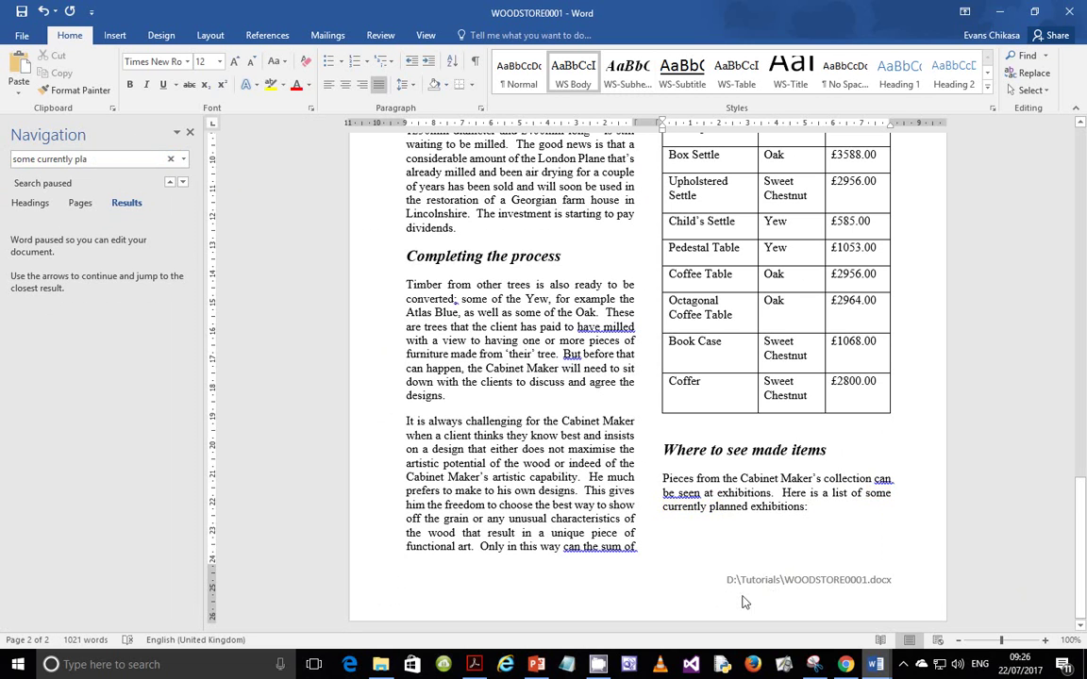
mouse_move(380, 661)
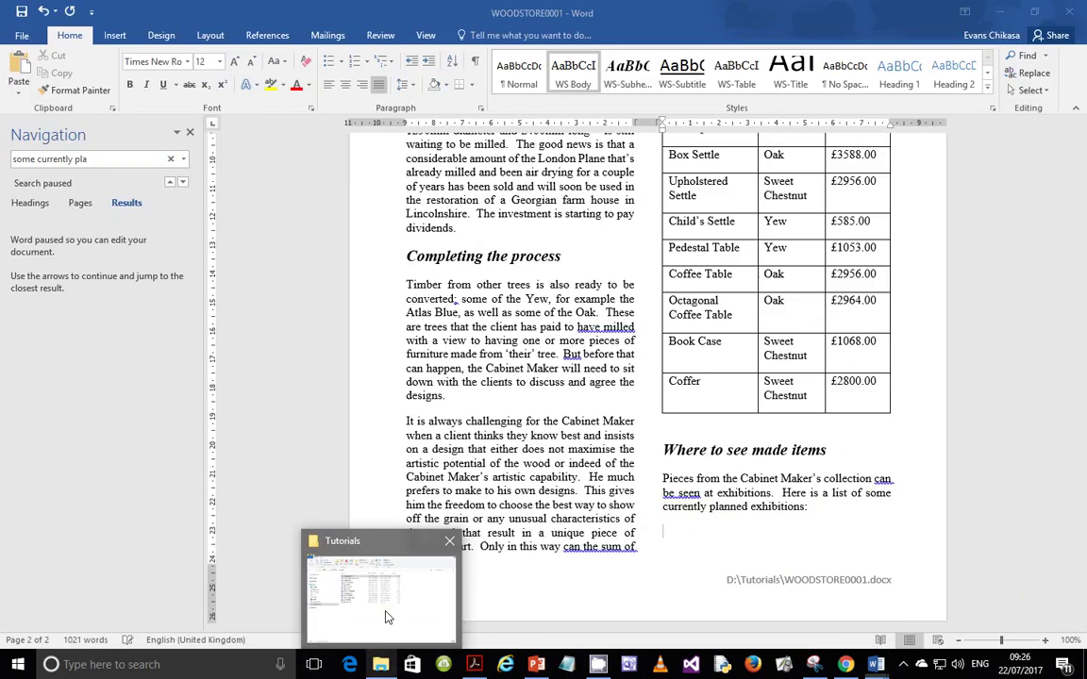
left_click(388, 616)
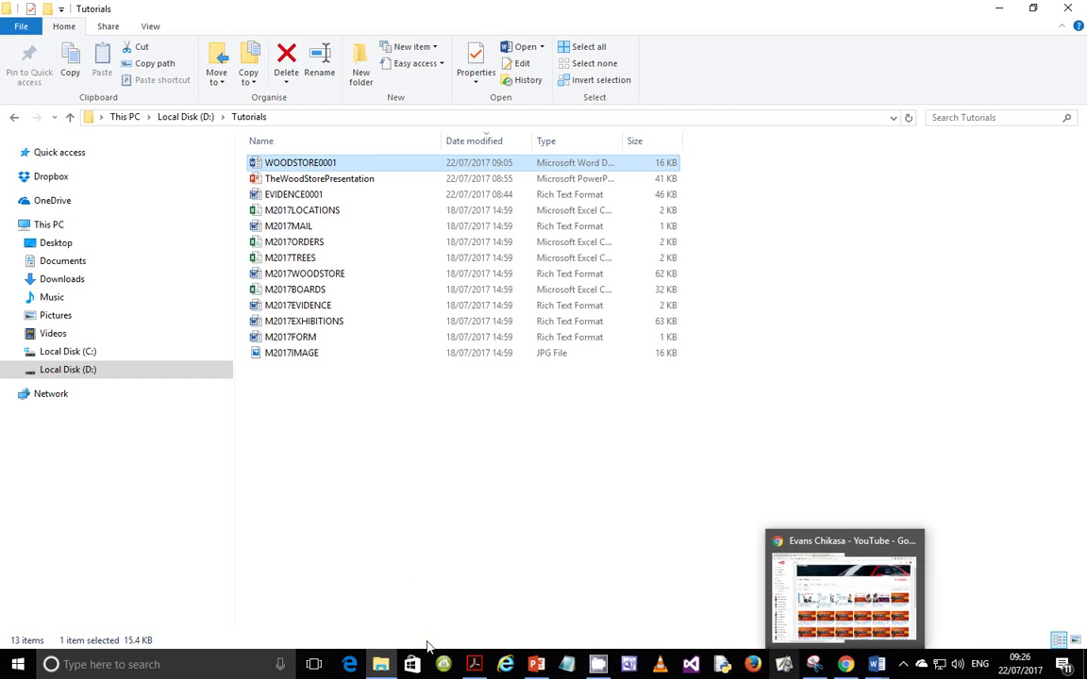
Open M2017EXHIBITIONS from the Tutorials folder in Word
mouse_move(557, 670)
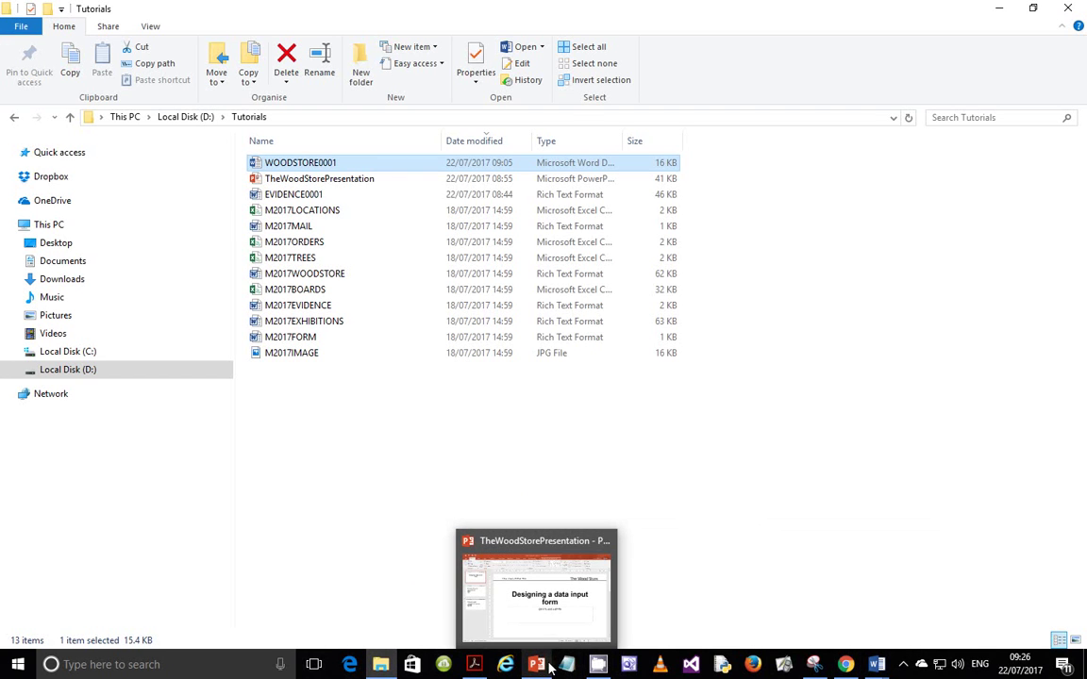
left_click(474, 666)
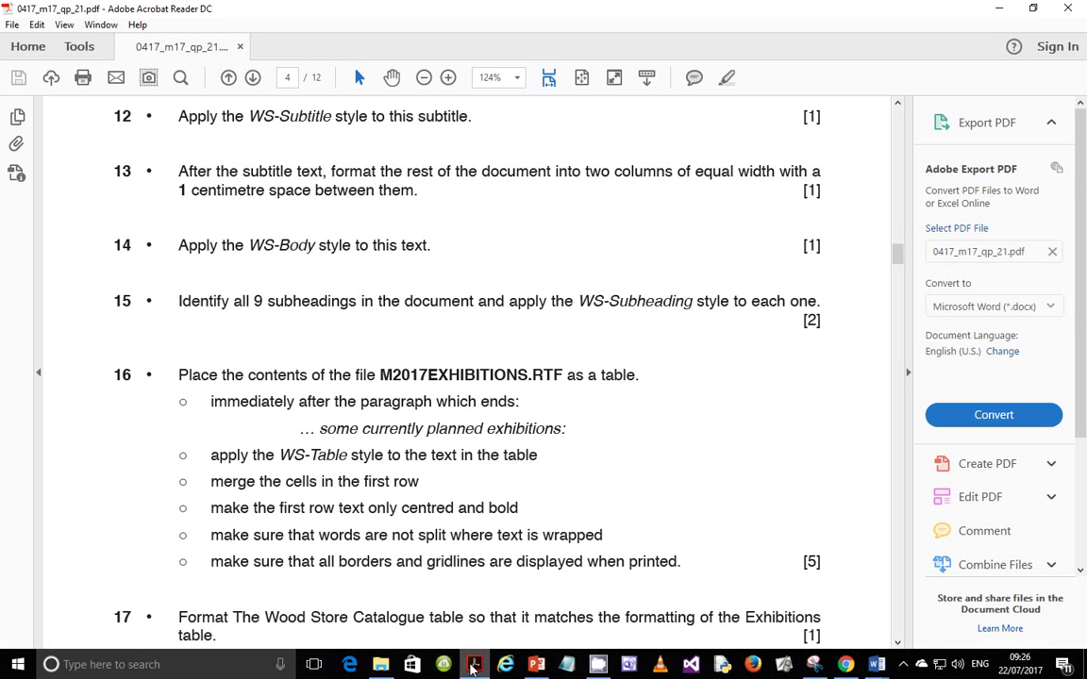
left_click(381, 665)
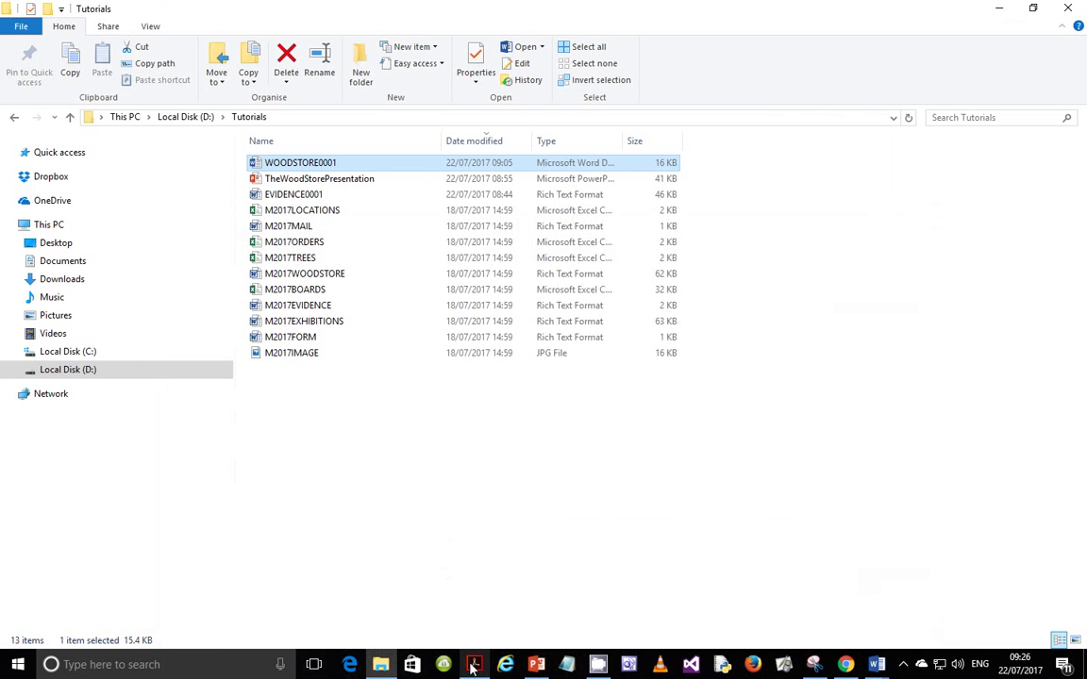
left_click(326, 322)
double_click(325, 321)
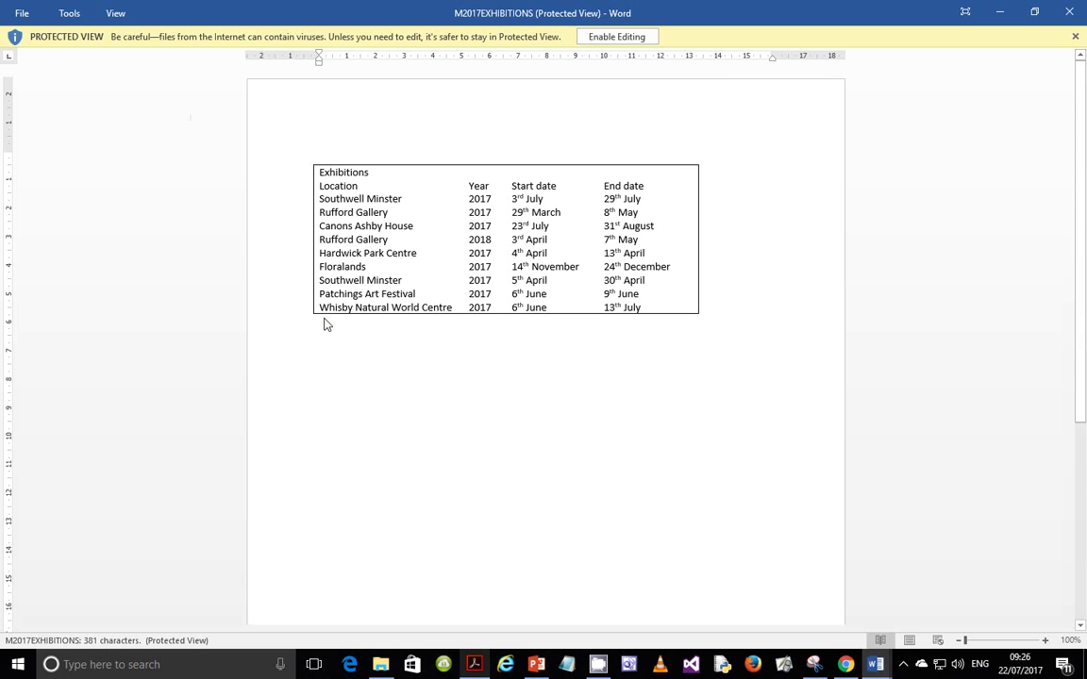
Enable editing in M2017EXHIBITIONS, copy the entire Exhibitions table, and return to WOODSTORE0001
left_click(623, 36)
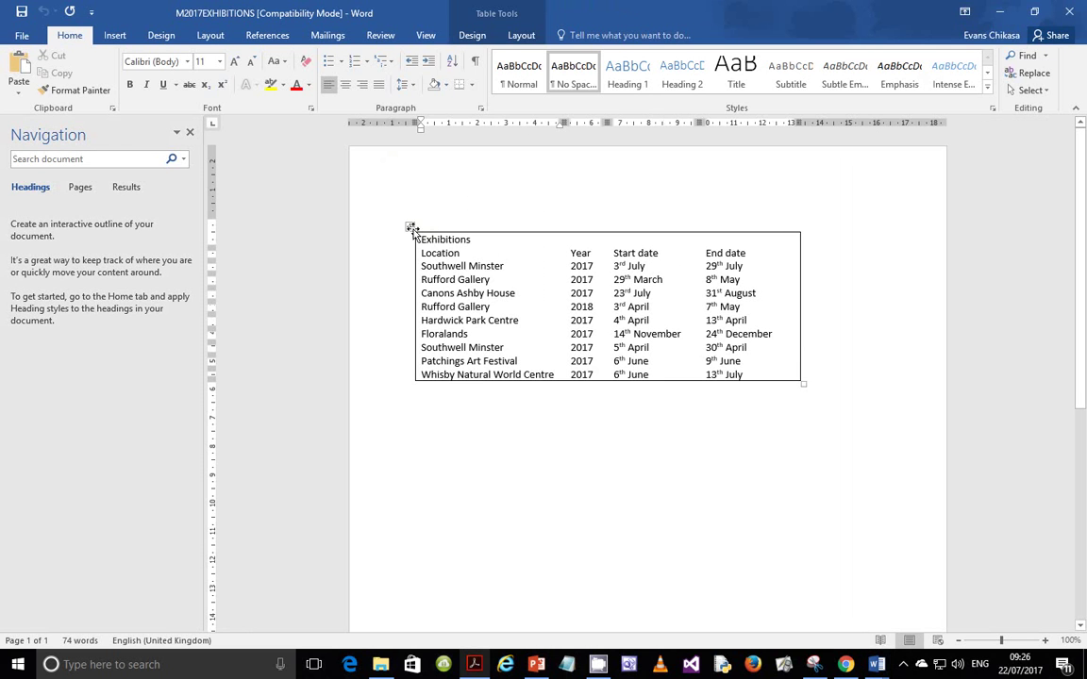
left_click(408, 227)
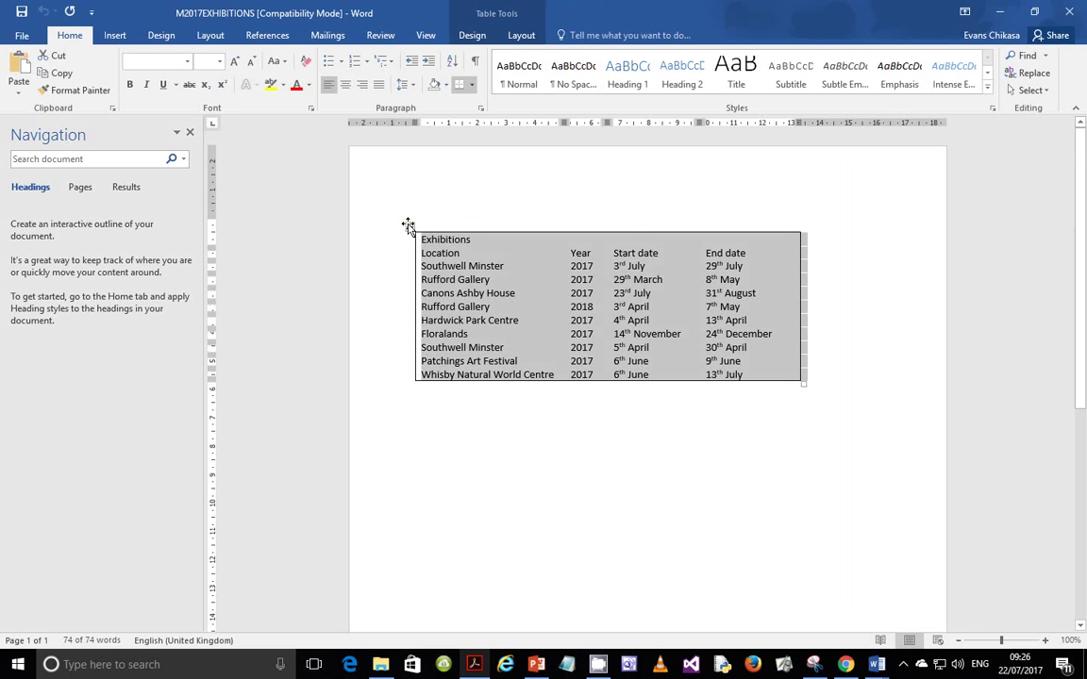
right_click(408, 227)
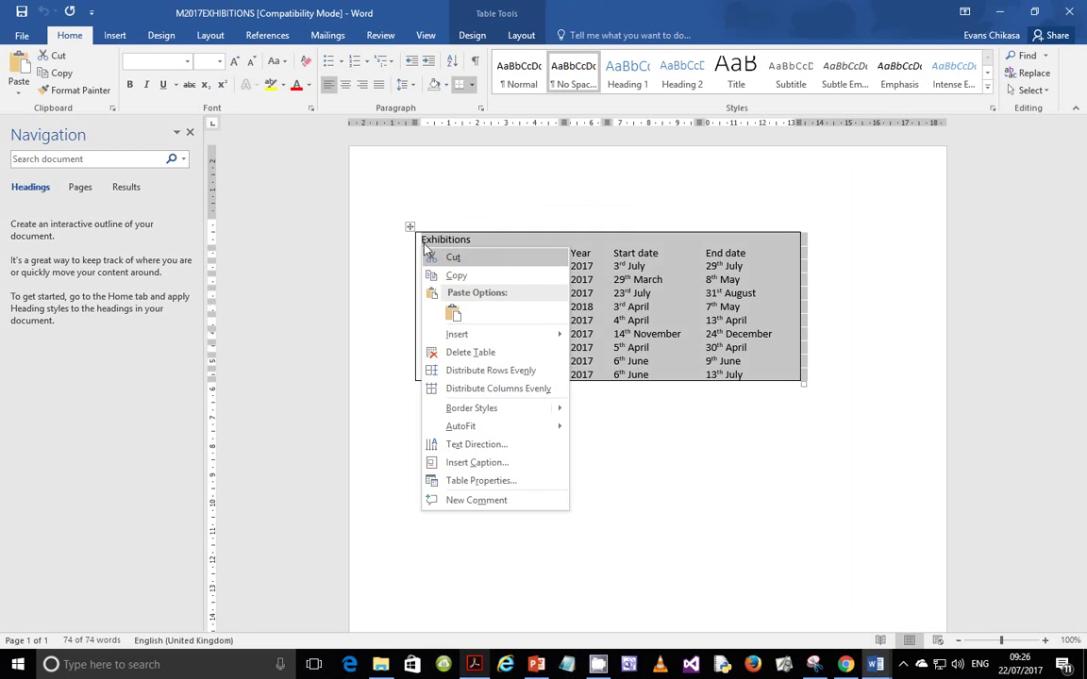
left_click(476, 277)
left_click(877, 665)
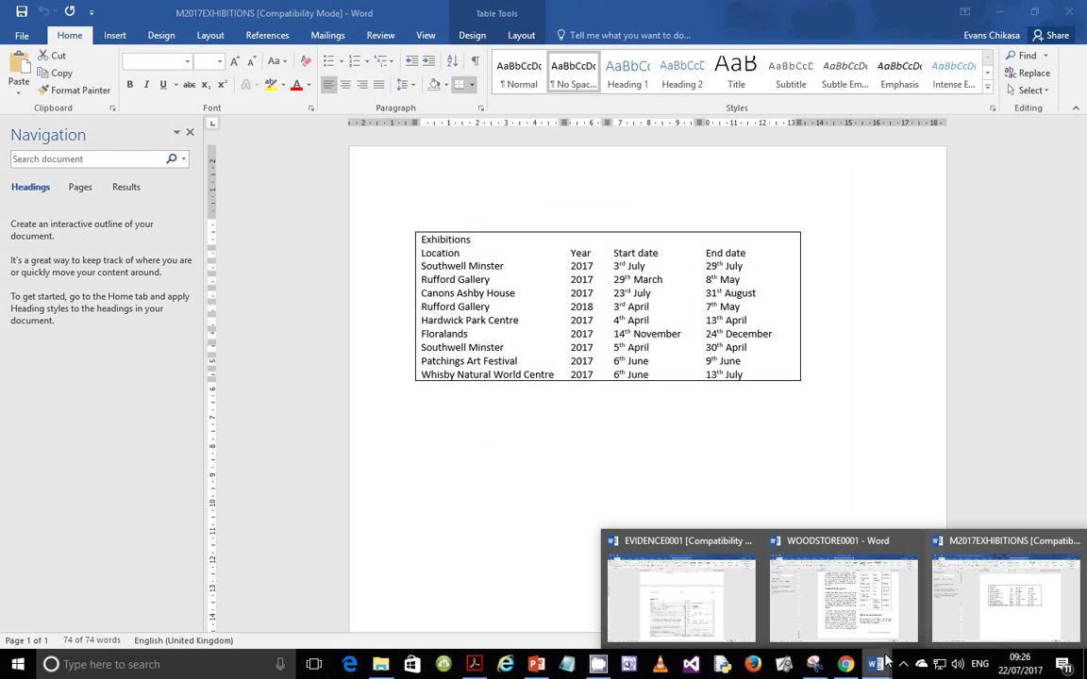
left_click(852, 604)
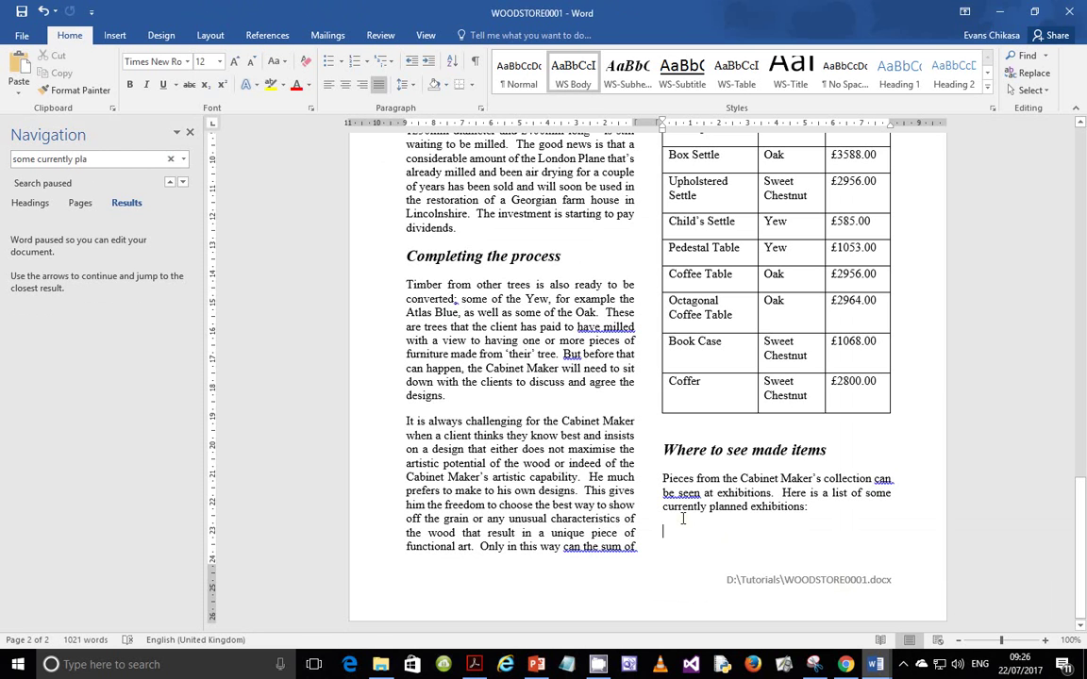
Paste the Exhibitions table after 'some currently planned exhibitions:' and bring up the exam instructions PDF
key("ctrl+v")
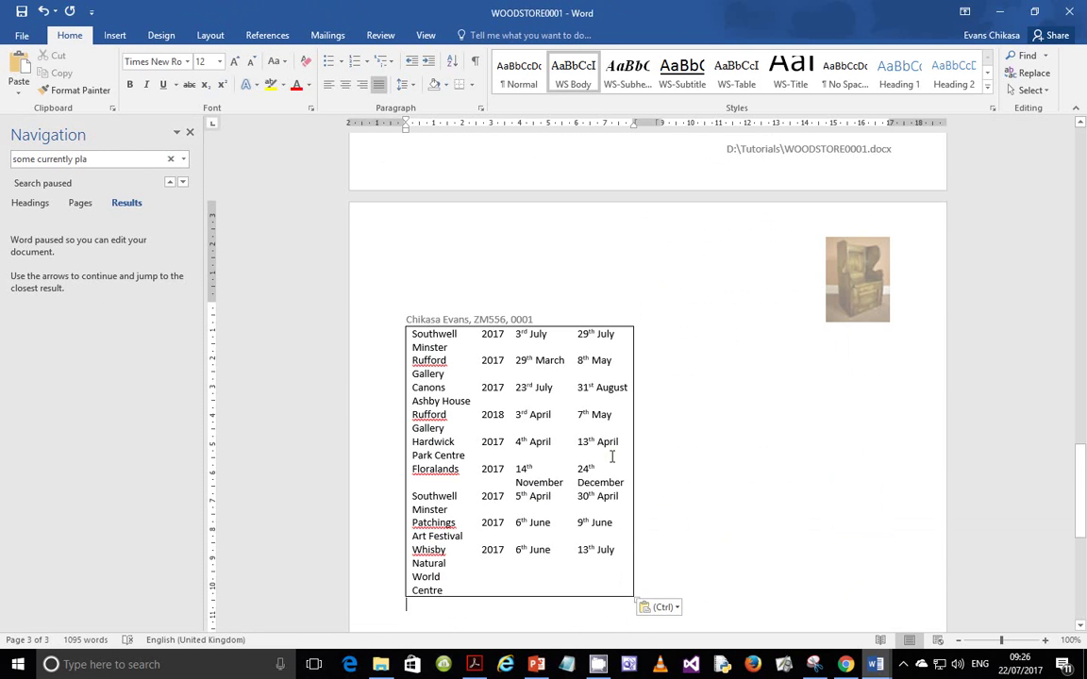
scroll(612, 457, "up", 1)
scroll(611, 456, "up", 2)
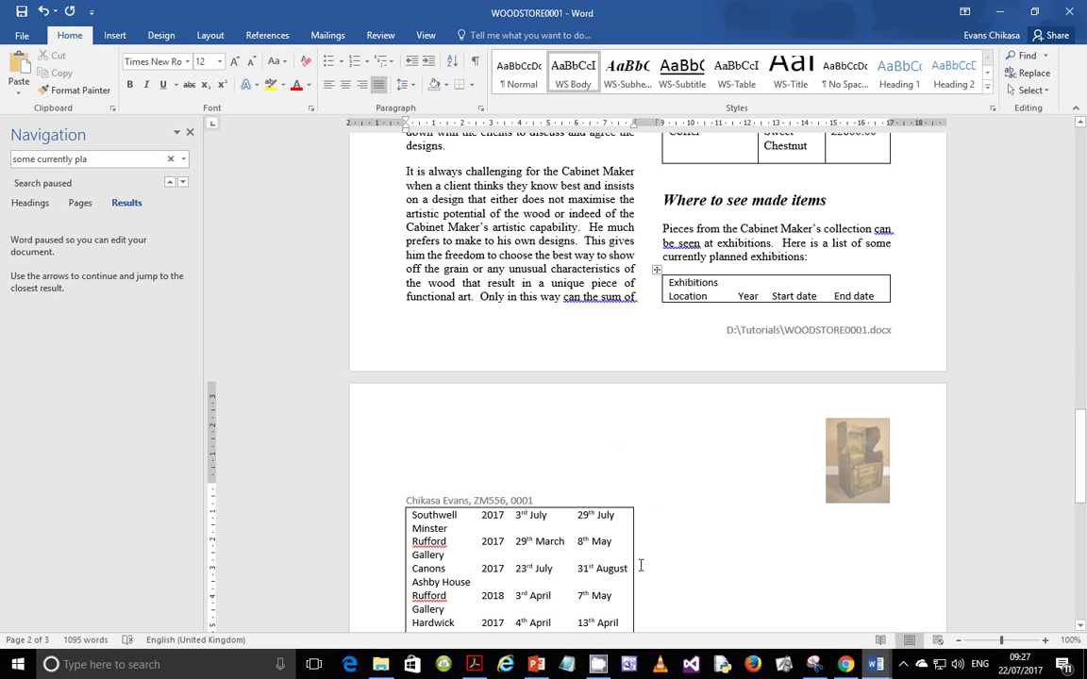
left_click(474, 664)
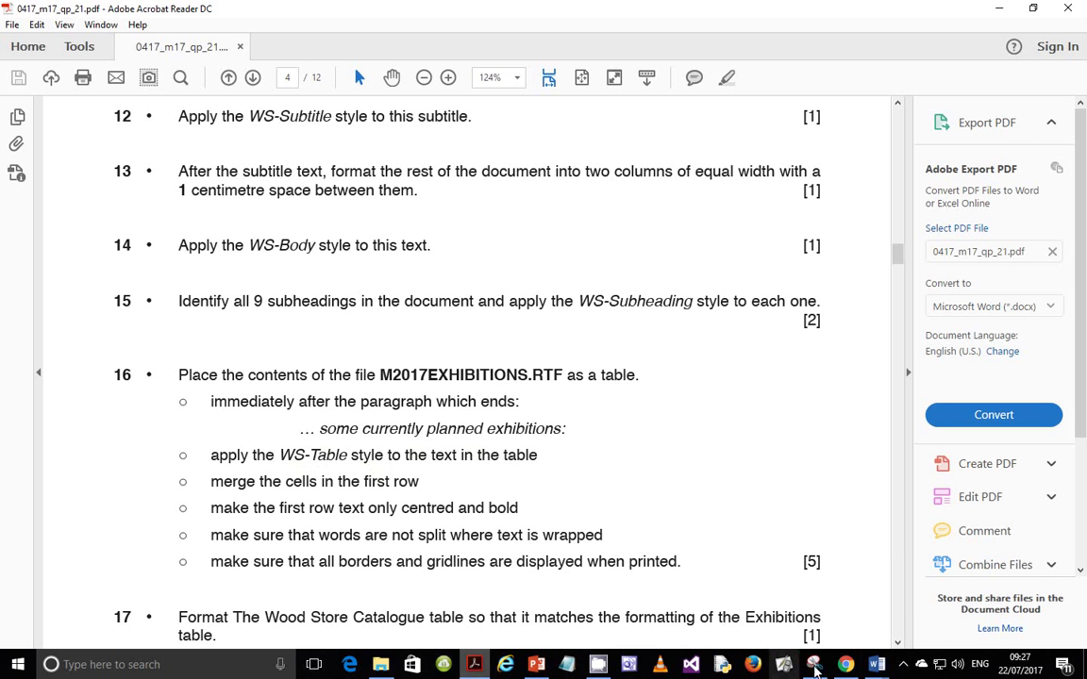
Back in the WOODSTORE0001 report, select the whole pasted Exhibitions table
mouse_move(875, 663)
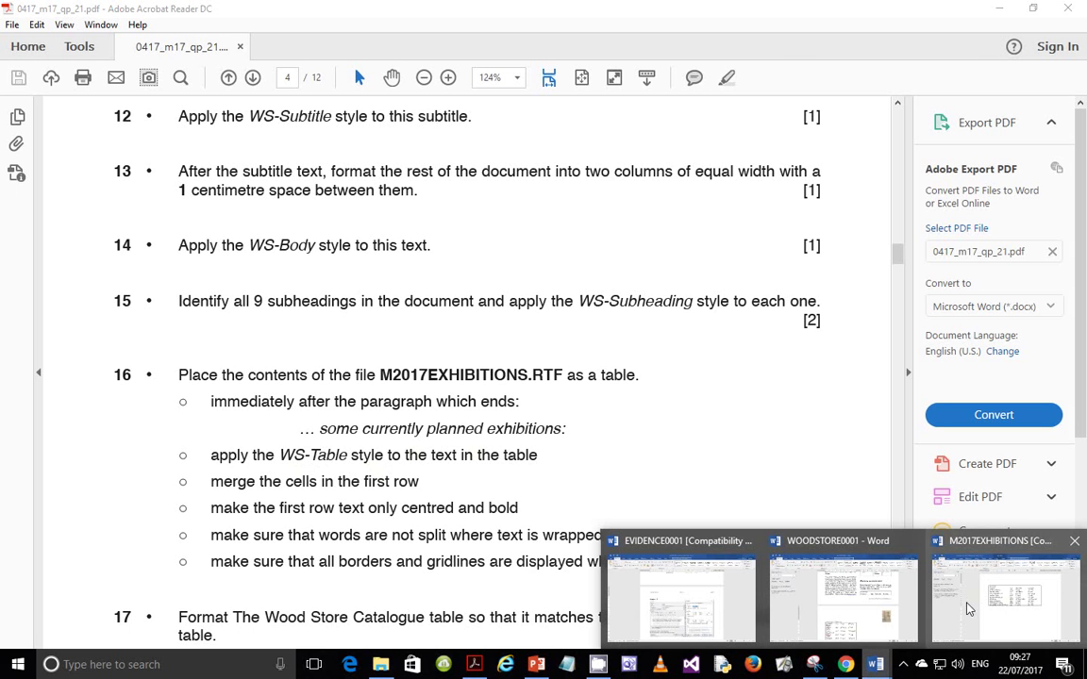
left_click(845, 566)
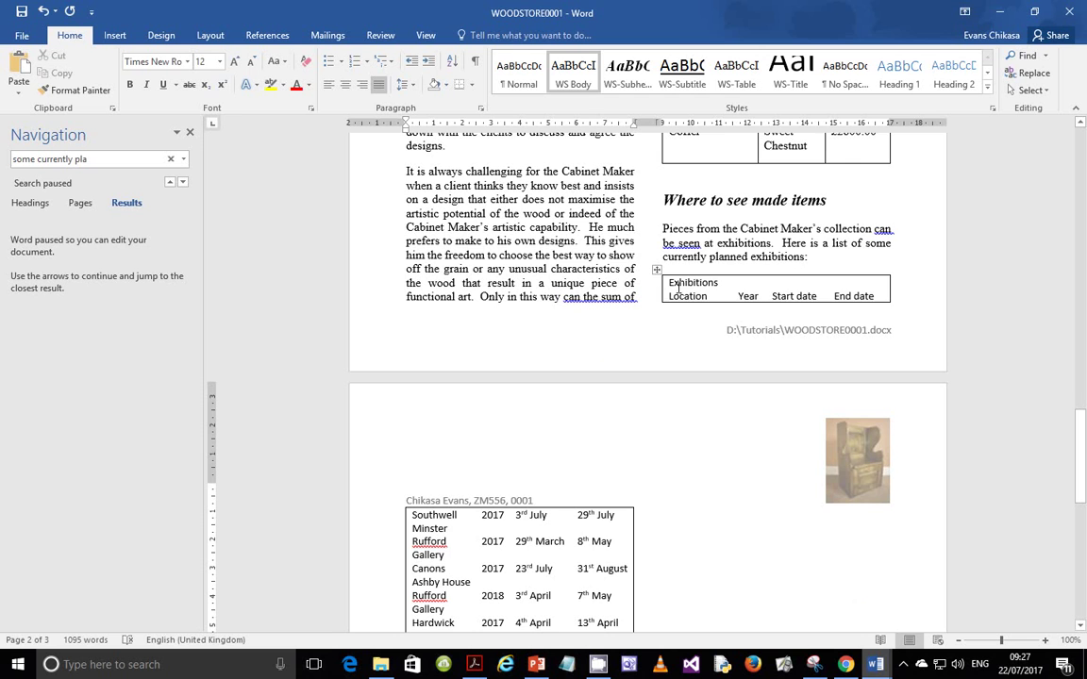
left_click(657, 270)
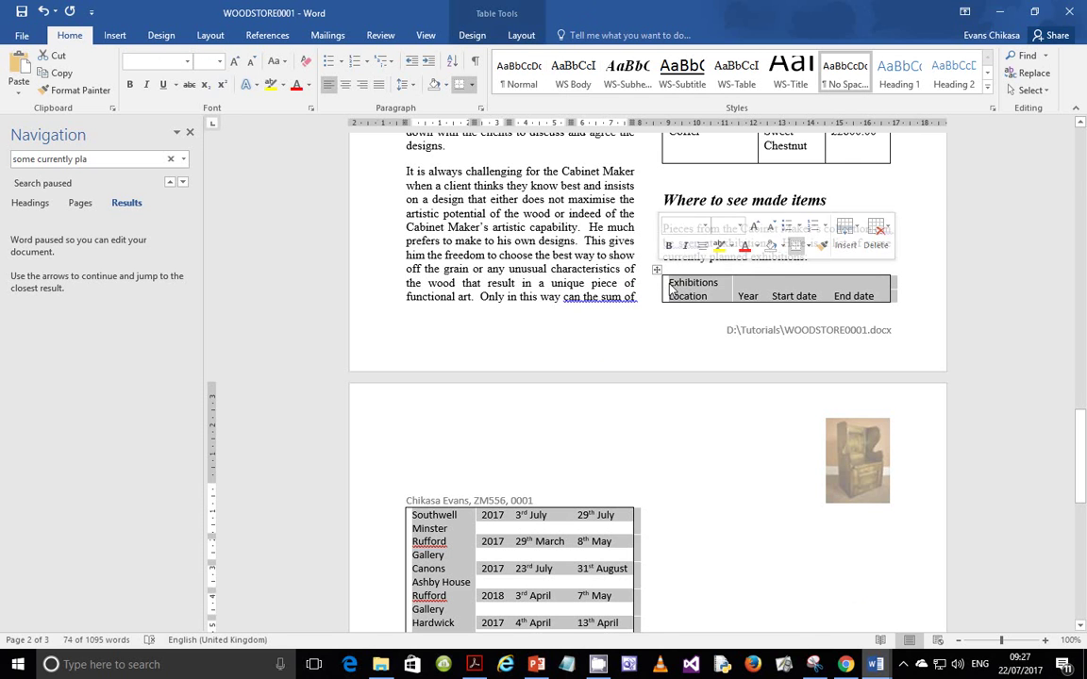
mouse_move(877, 666)
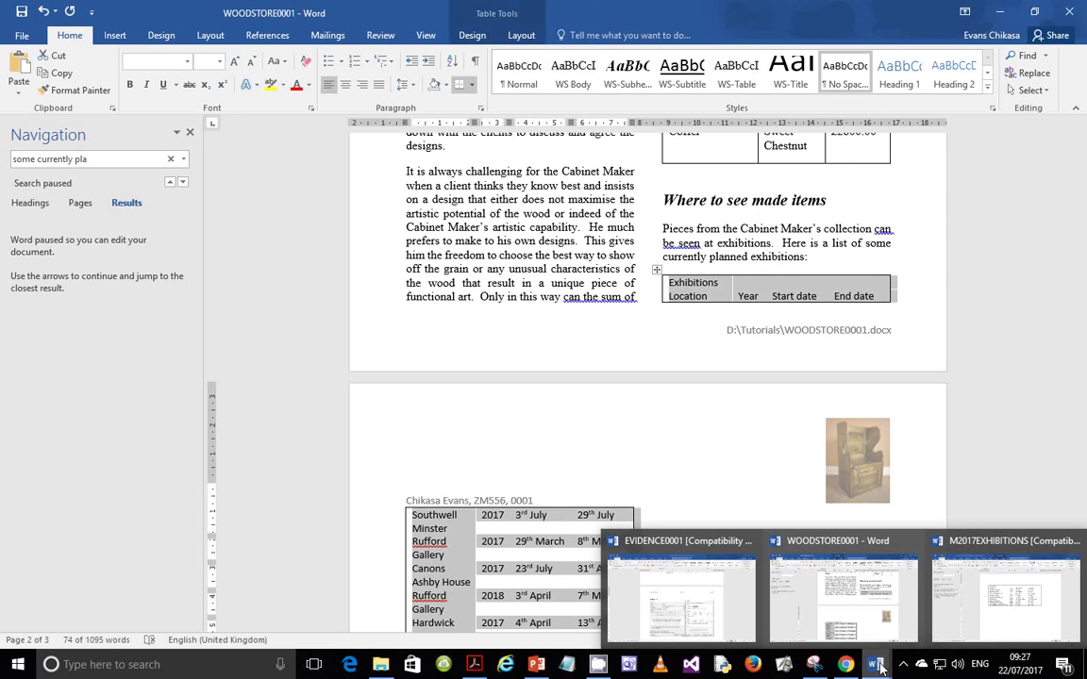
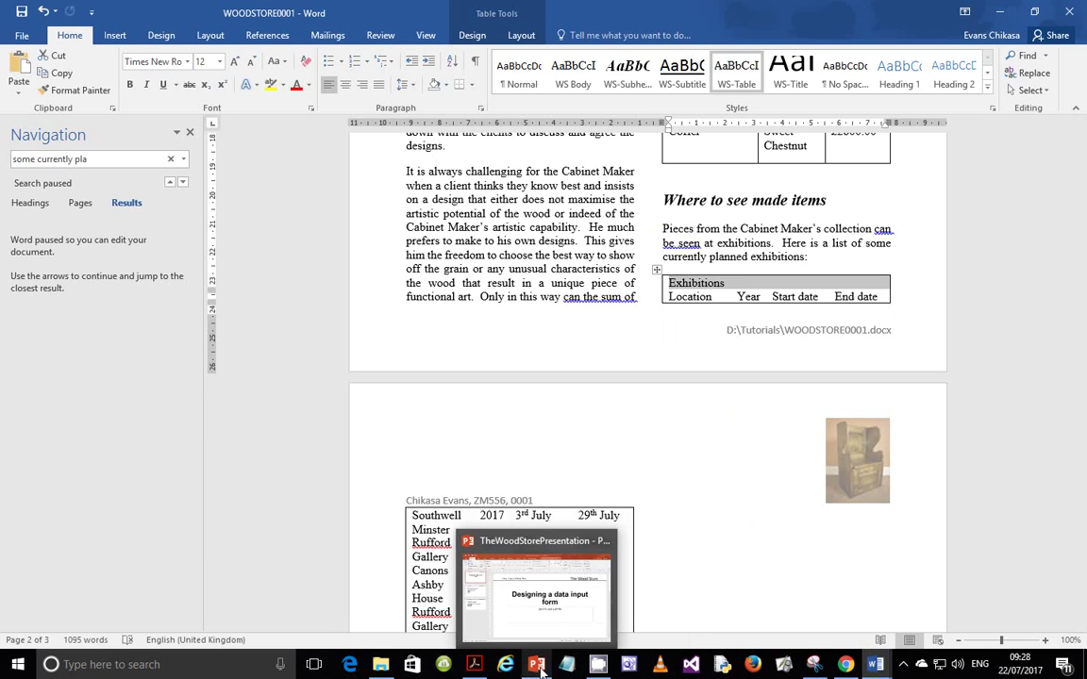
After checking the exam instructions, centre and bold the Exhibitions heading row
left_click(504, 604)
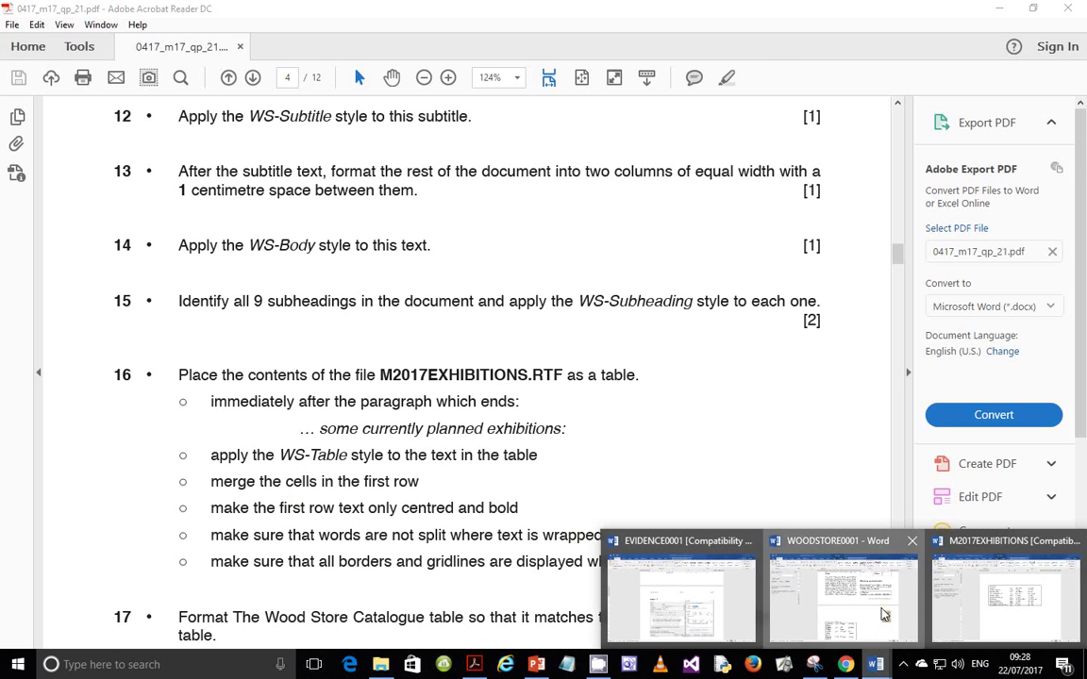
left_click(882, 650)
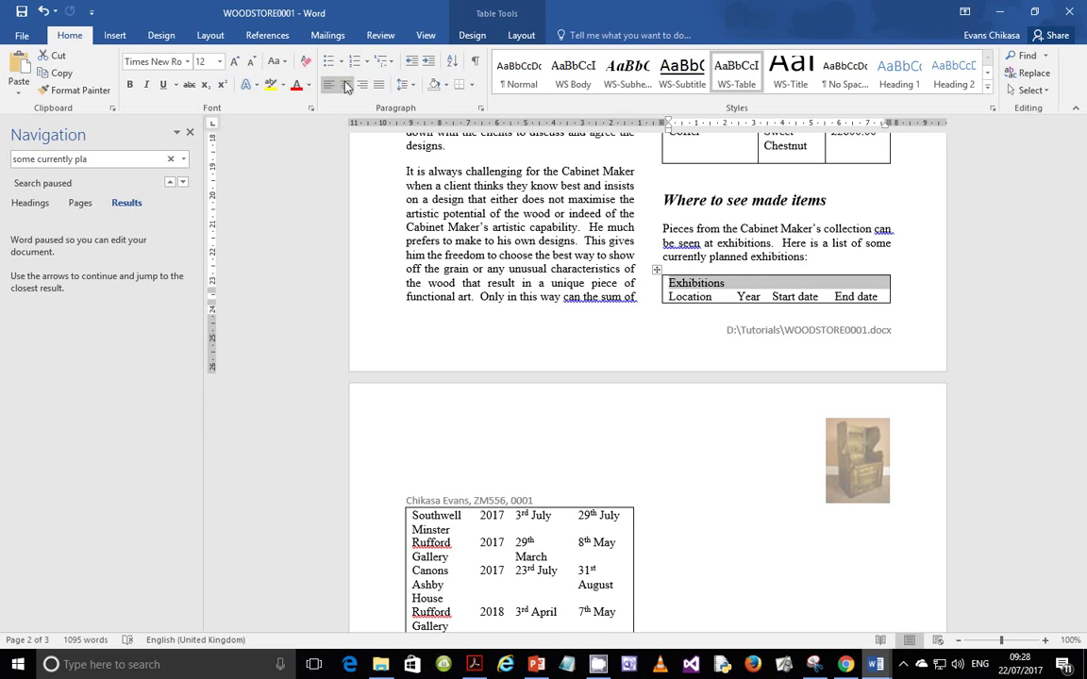
key("ctrl+e")
left_click(130, 84)
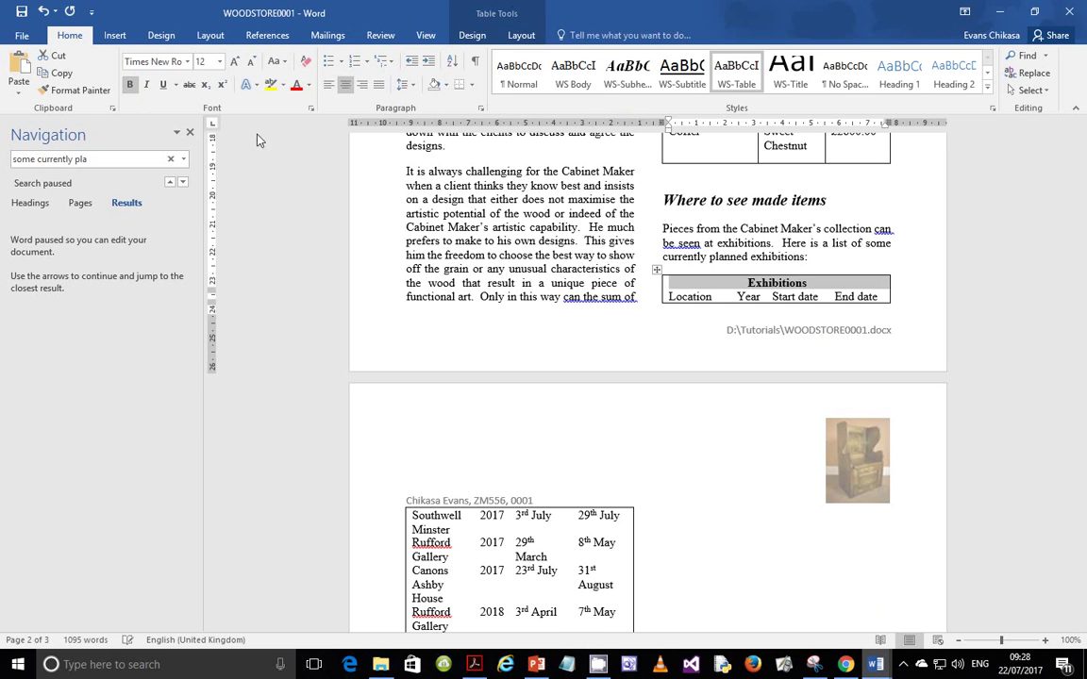
Compare the Exhibitions table against the exam instructions PDF, leaving the PDF in front
left_click(473, 590)
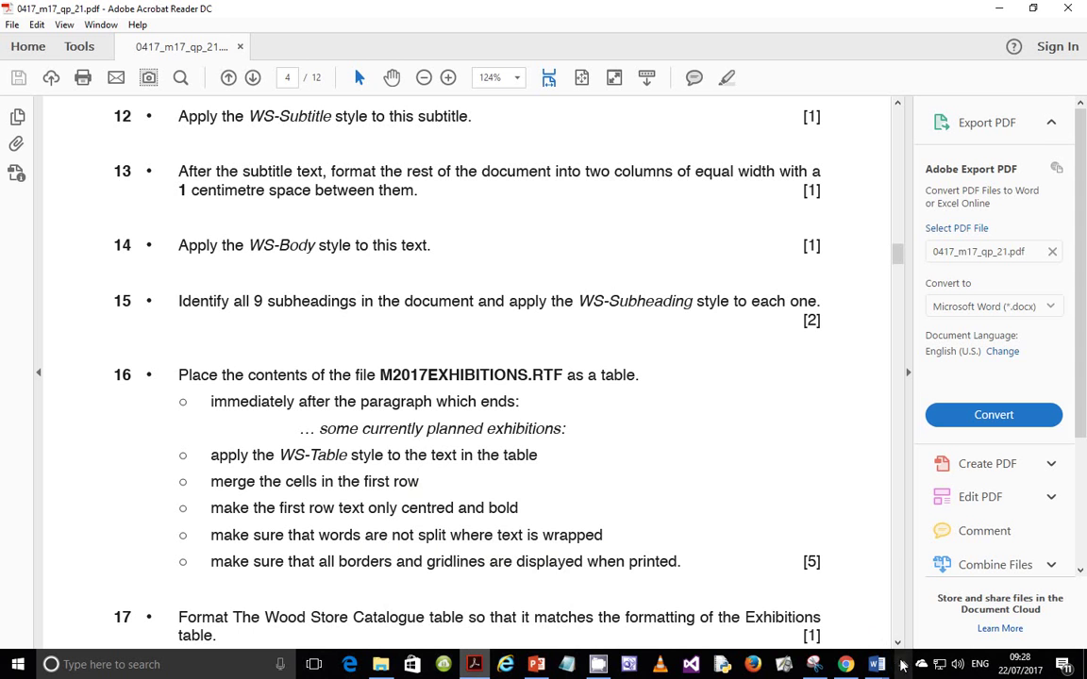
mouse_move(880, 666)
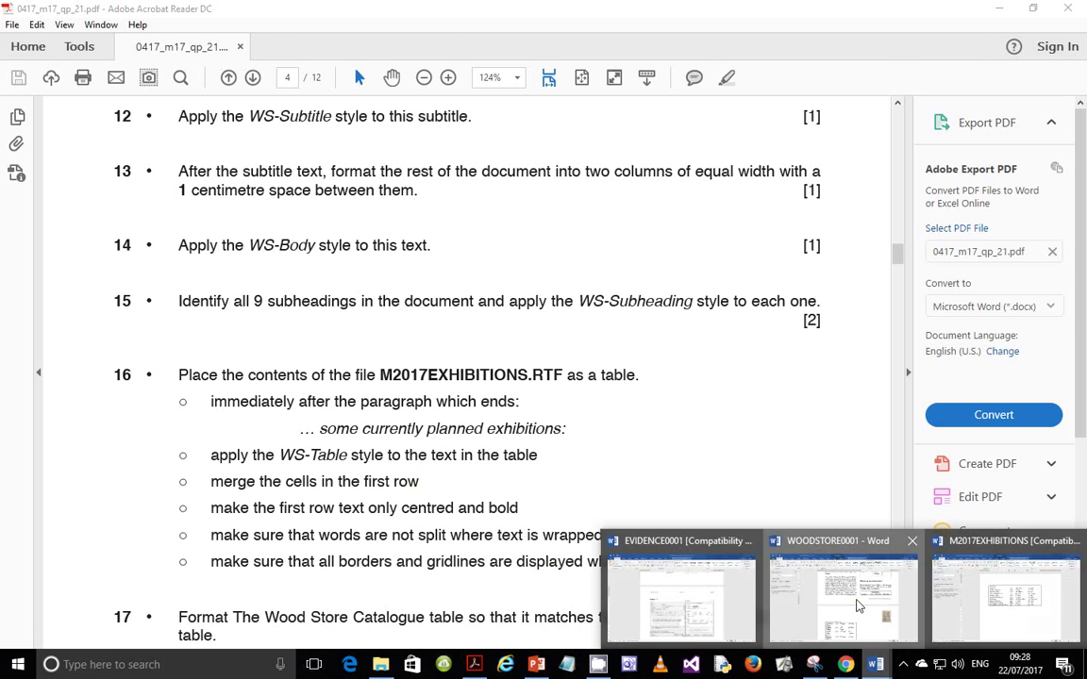
left_click(843, 604)
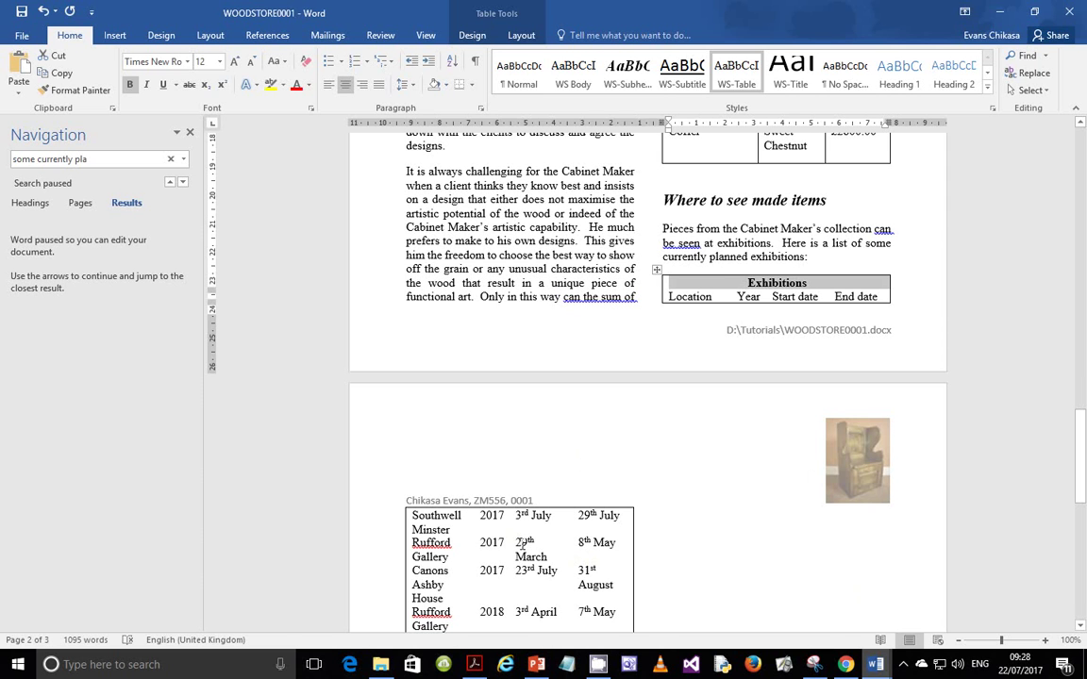
scroll(523, 539, "down", 4)
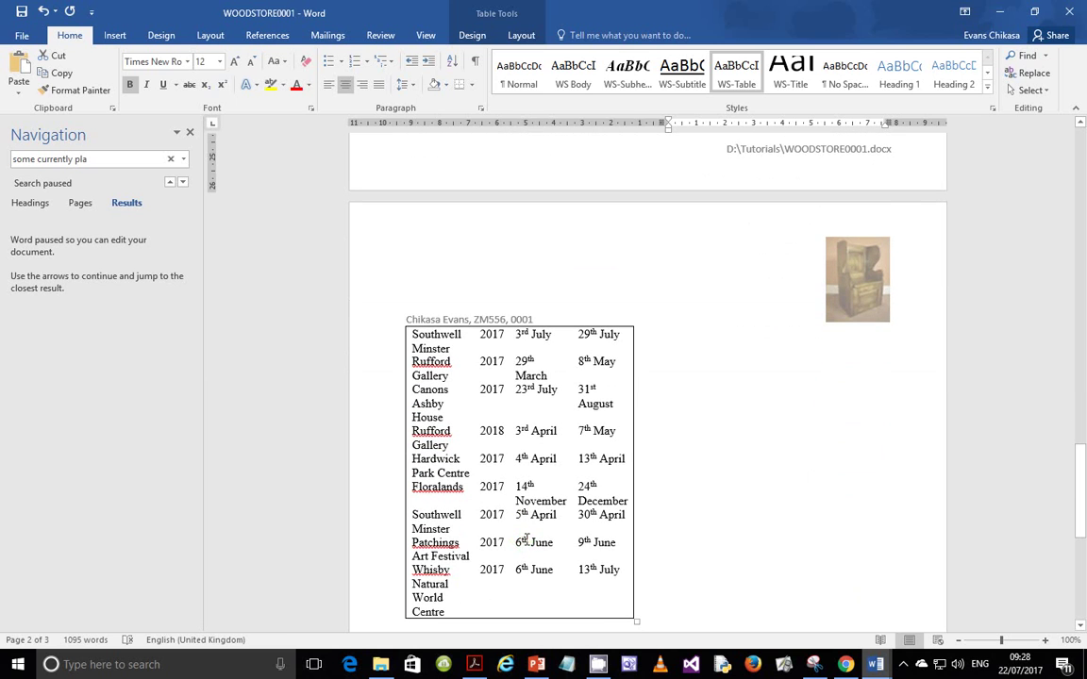
scroll(525, 543, "down", 3)
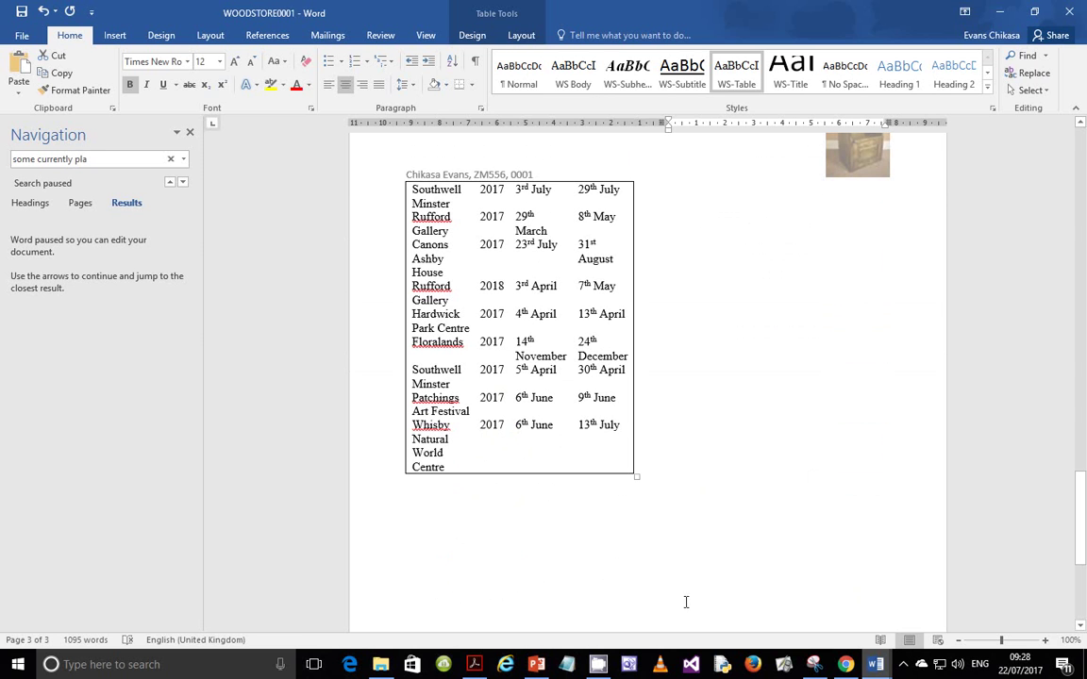
left_click(474, 664)
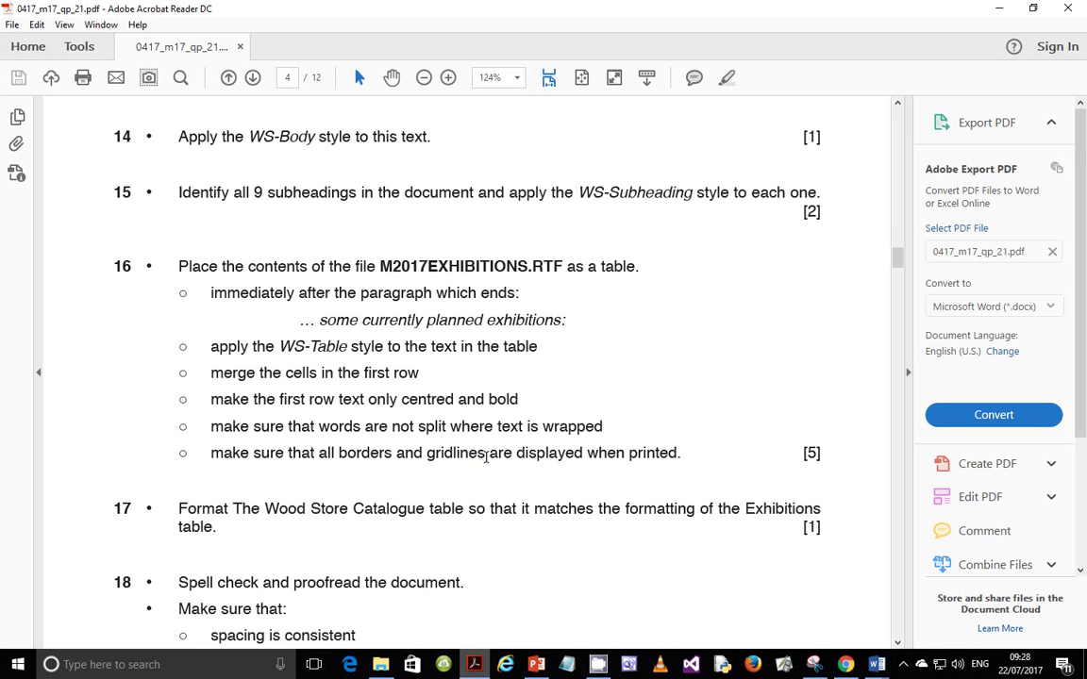
Apply All Borders to the entire Exhibitions table in WOODSTORE0001
left_click(876, 664)
left_click(862, 605)
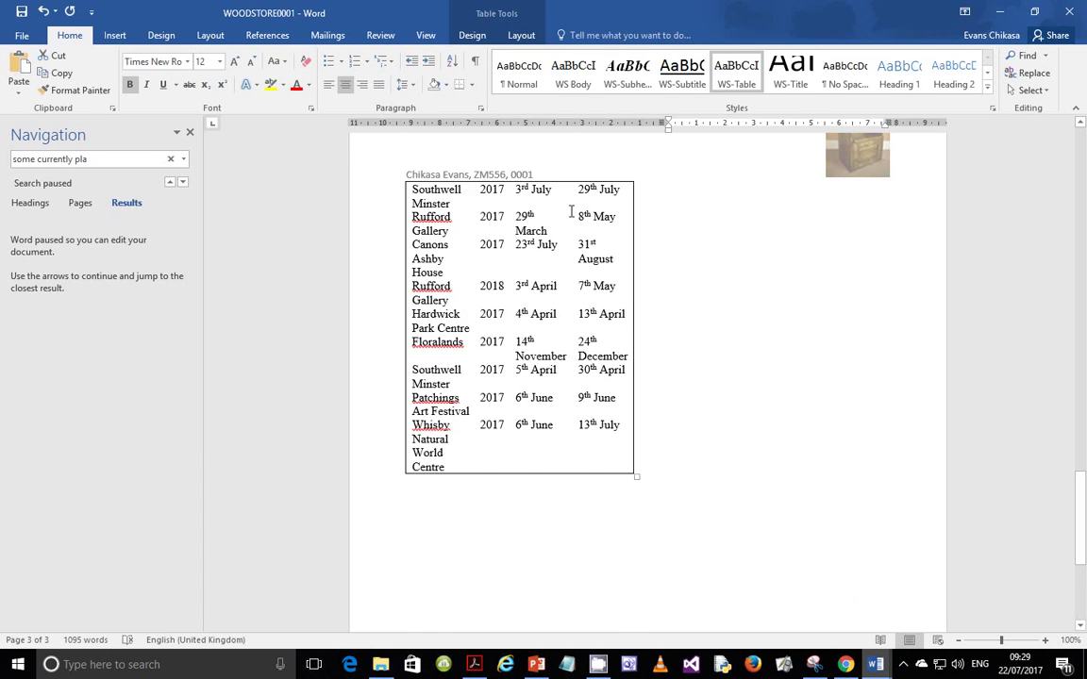
scroll(854, 356, "up", 4)
scroll(790, 223, "up", 3)
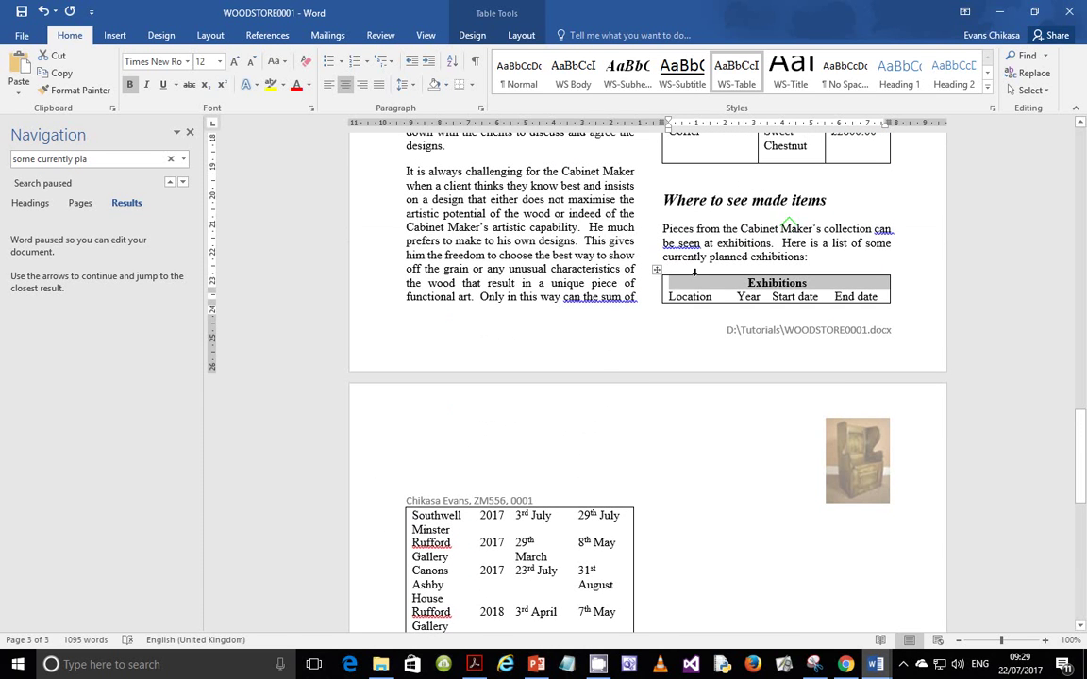
left_click(656, 271)
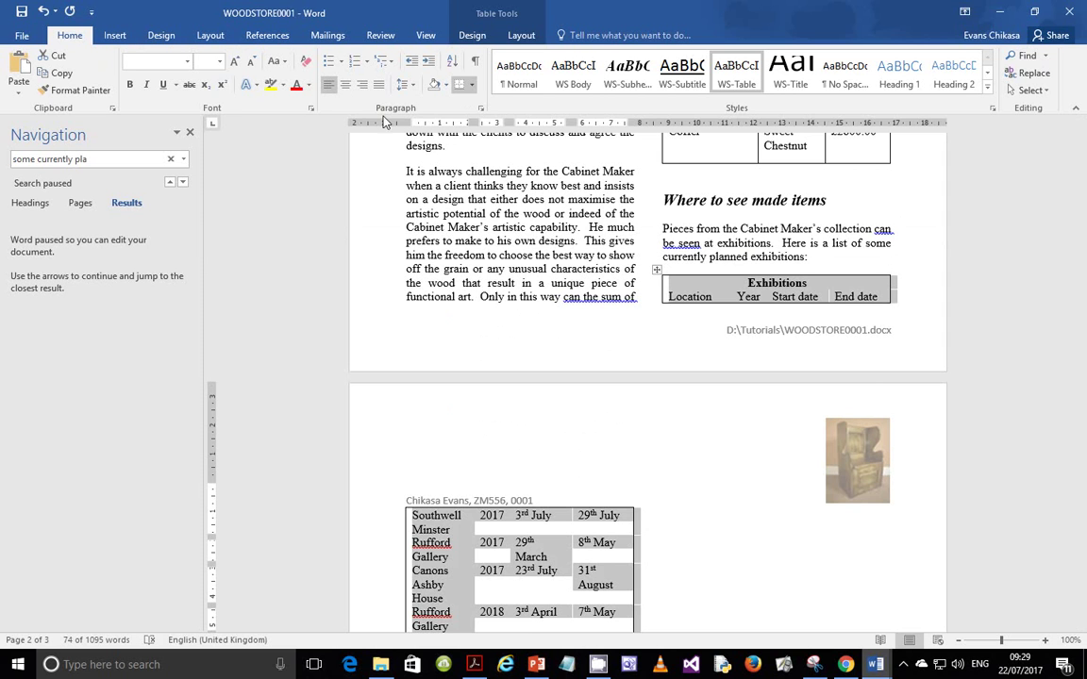
left_click(472, 85)
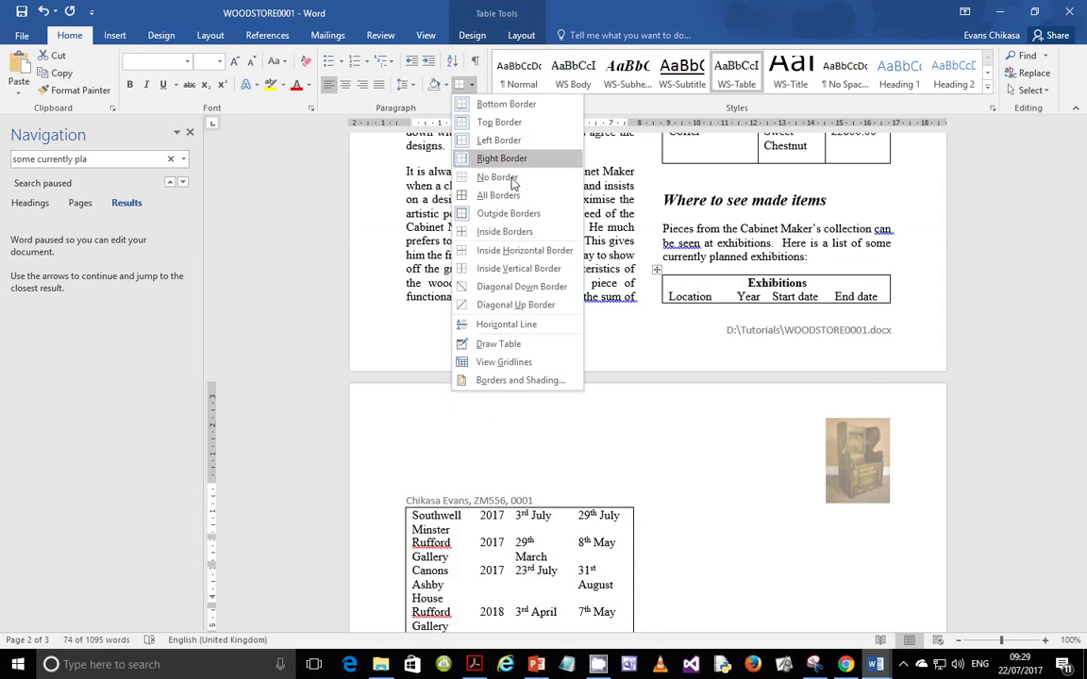
left_click(498, 197)
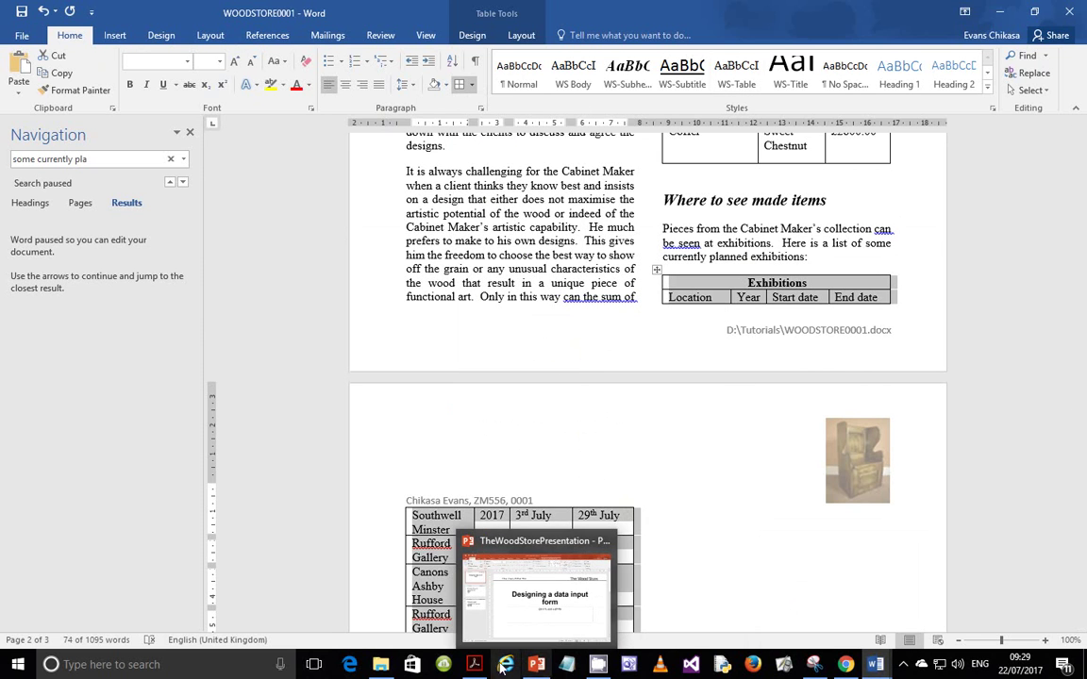
Bring up the exam instructions PDF and scroll further through its questions
mouse_move(475, 664)
left_click(482, 625)
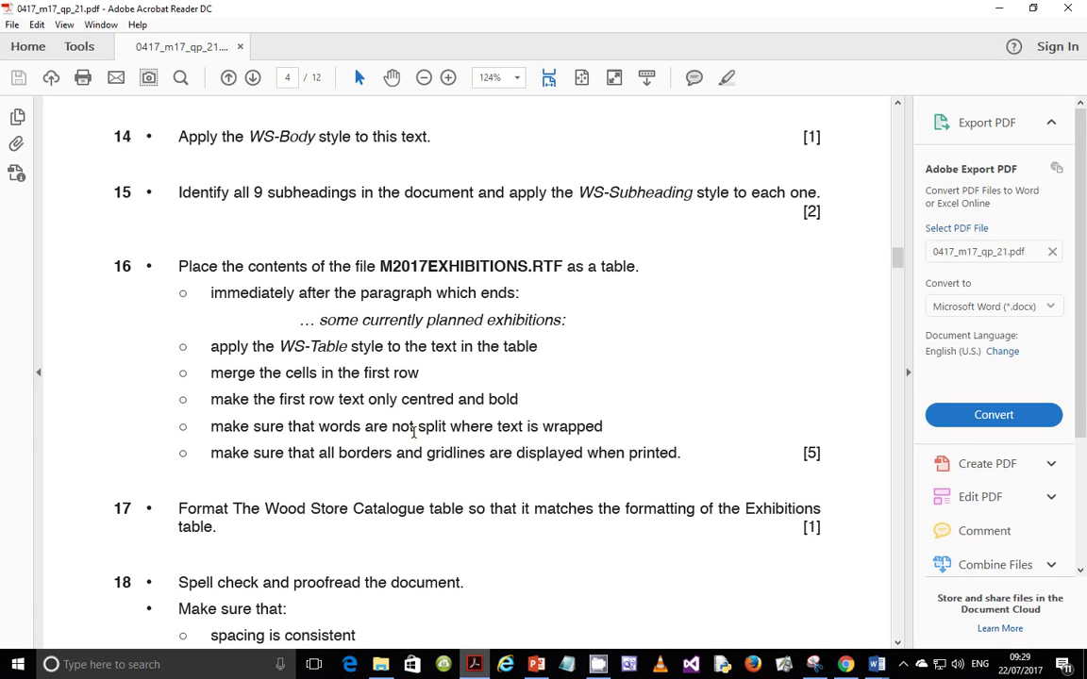
scroll(414, 431, "down", 5)
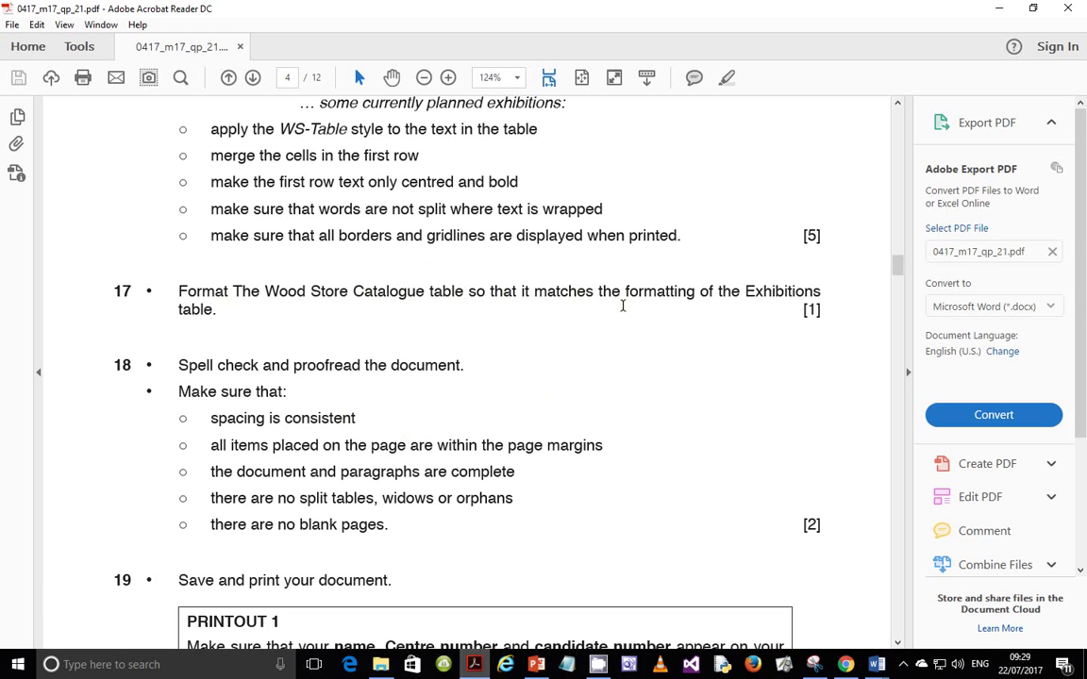
Apply the WS-Table style to The Wood Store Catalogue table
mouse_move(876, 664)
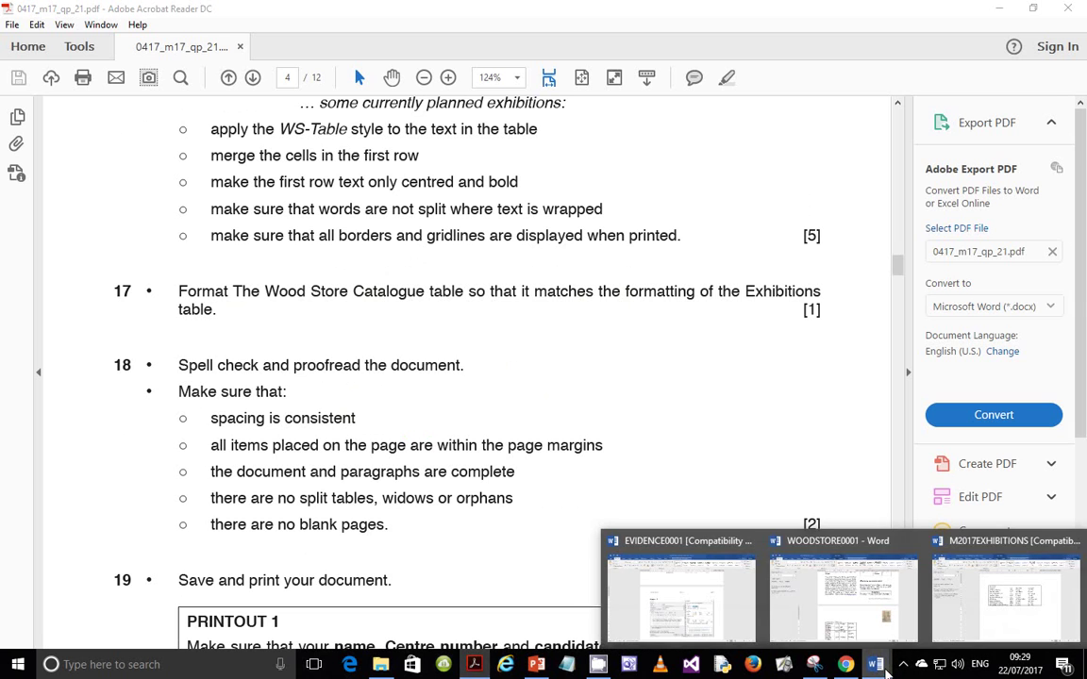
left_click(800, 539)
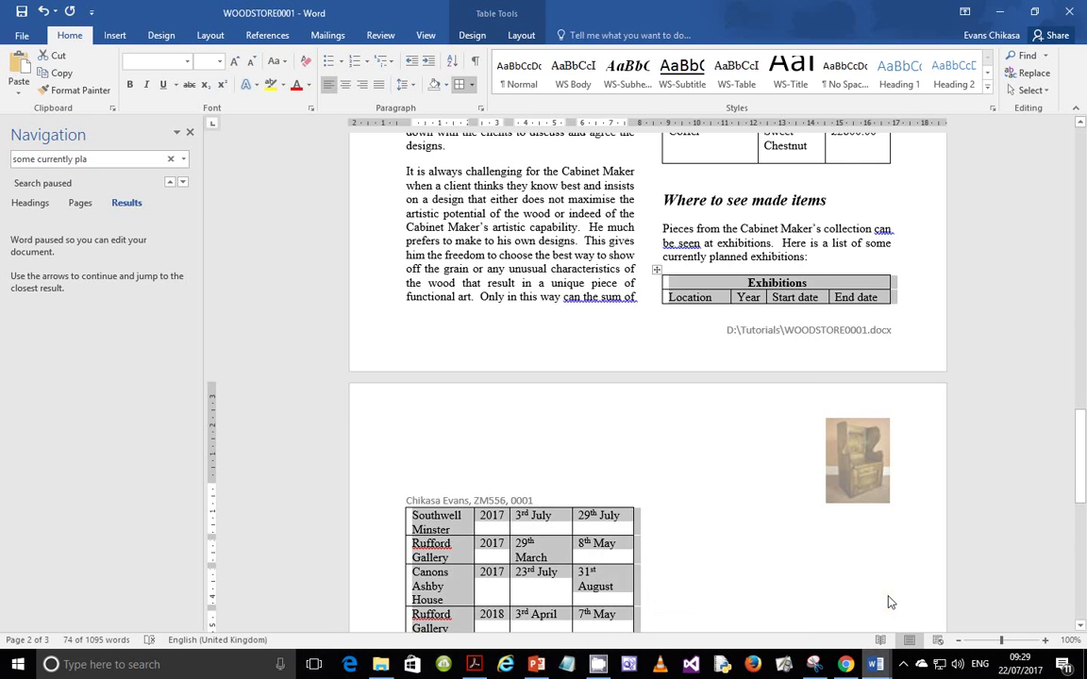
scroll(812, 387, "up", 4)
scroll(811, 380, "up", 4)
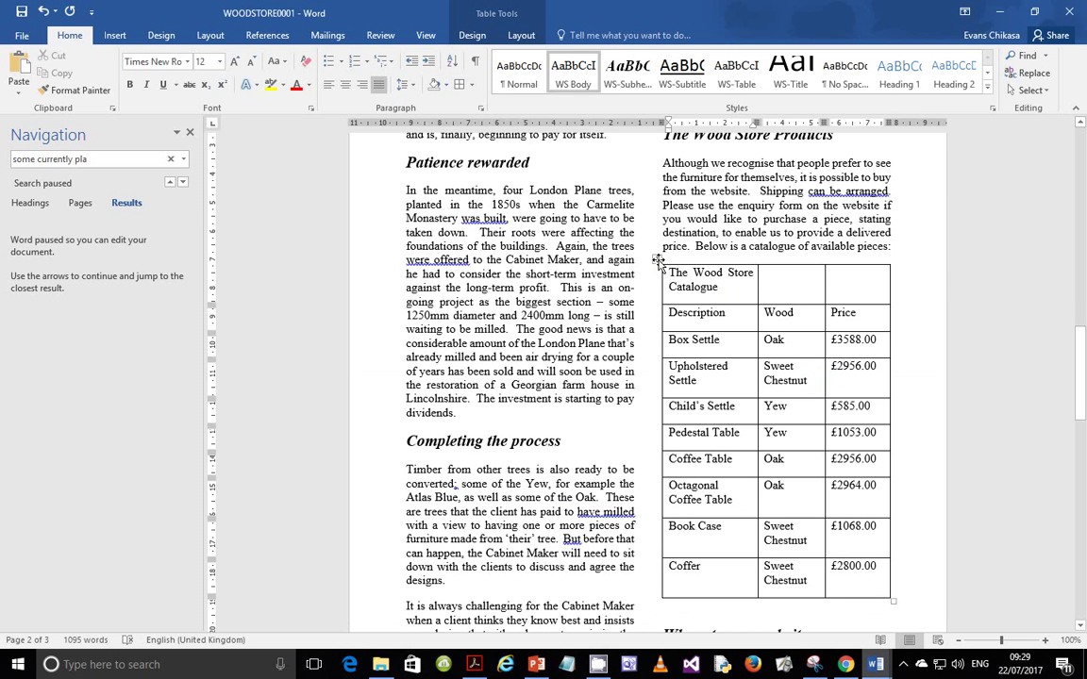
left_click(656, 259)
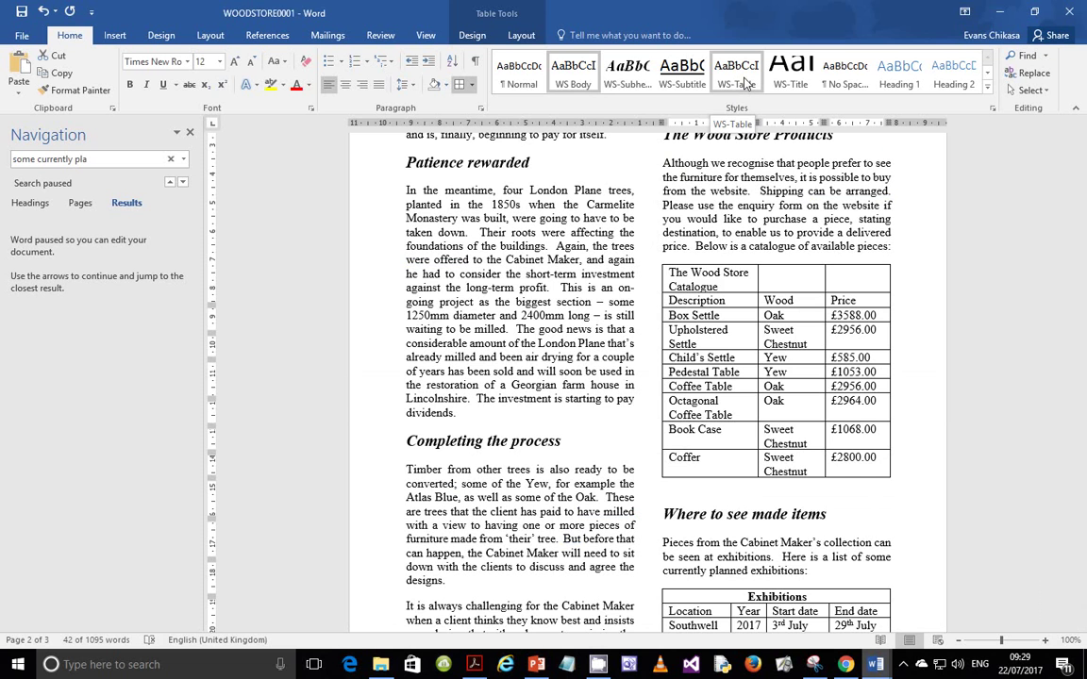
left_click(745, 83)
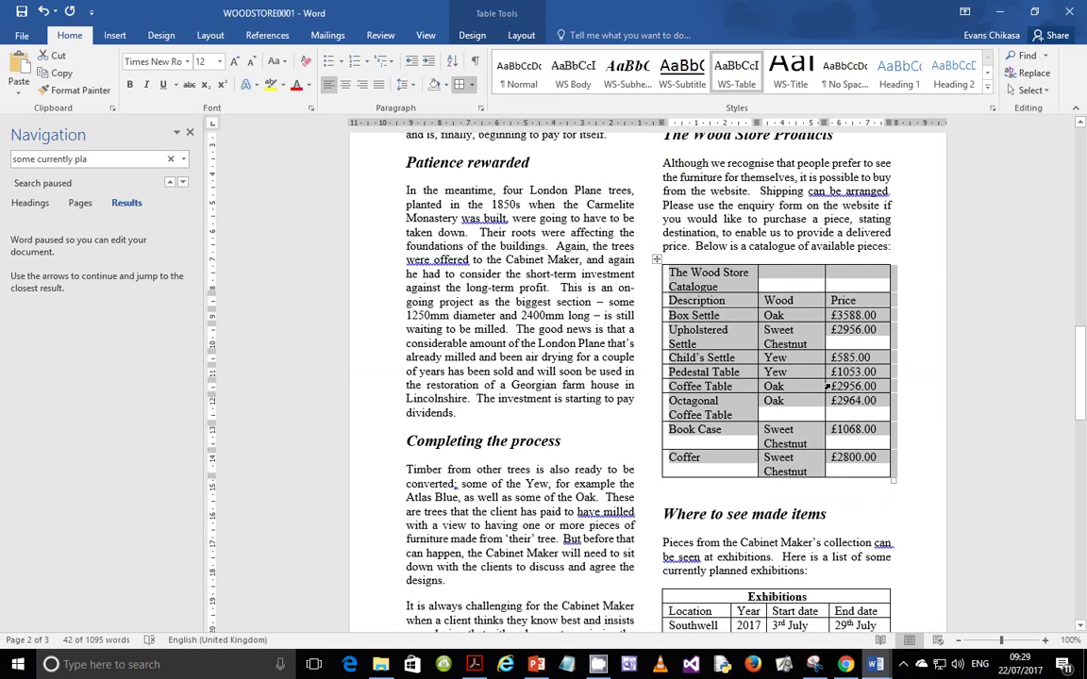
Merge the catalogue table's first row and make its heading centred and bold
left_click(745, 275)
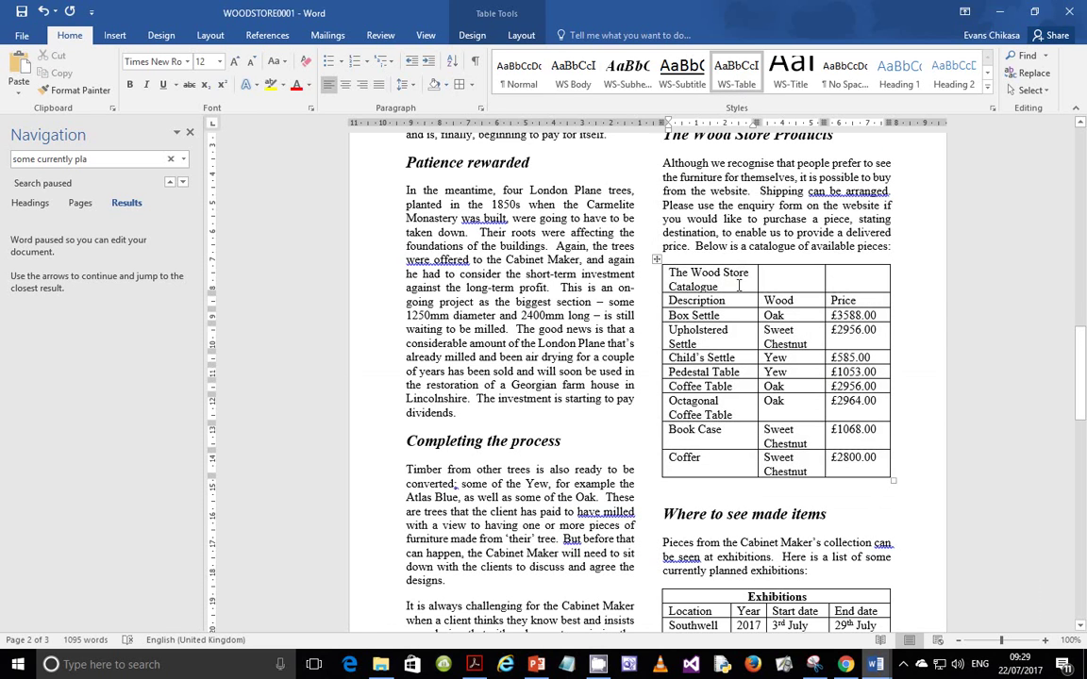
left_click_drag(685, 275, 845, 284)
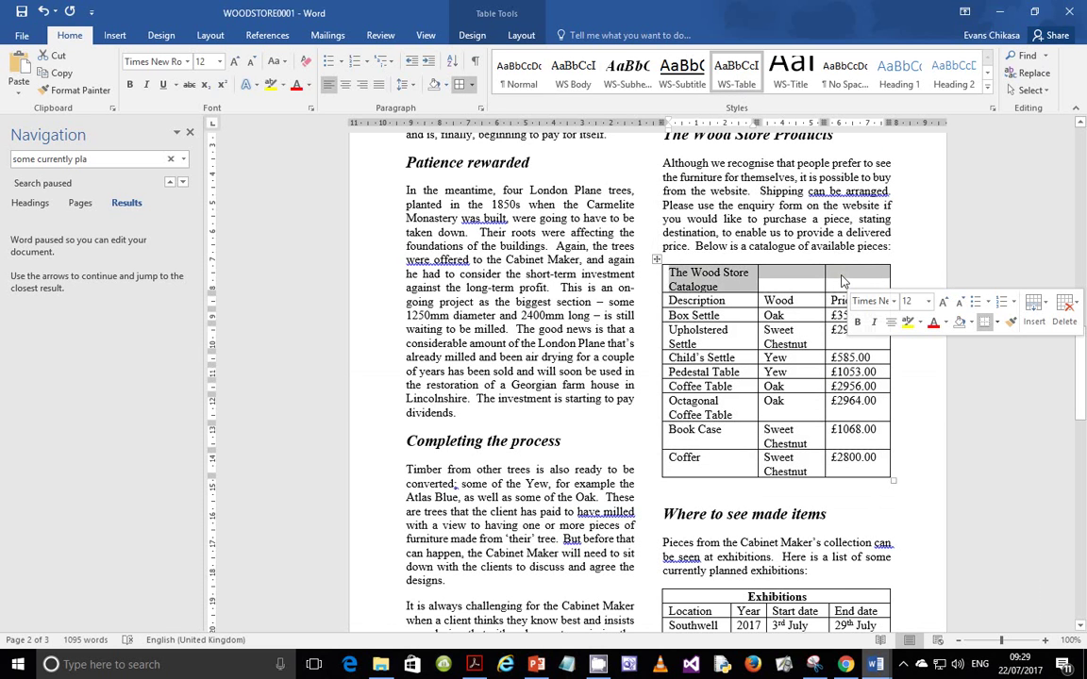
left_click(842, 282)
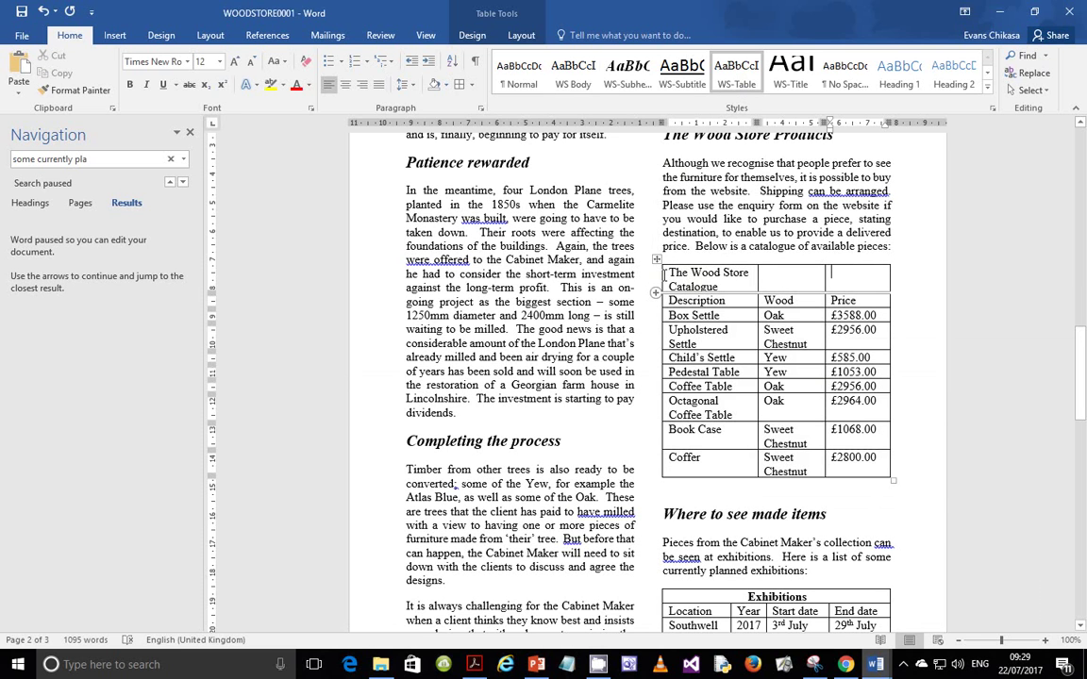
left_click(662, 275)
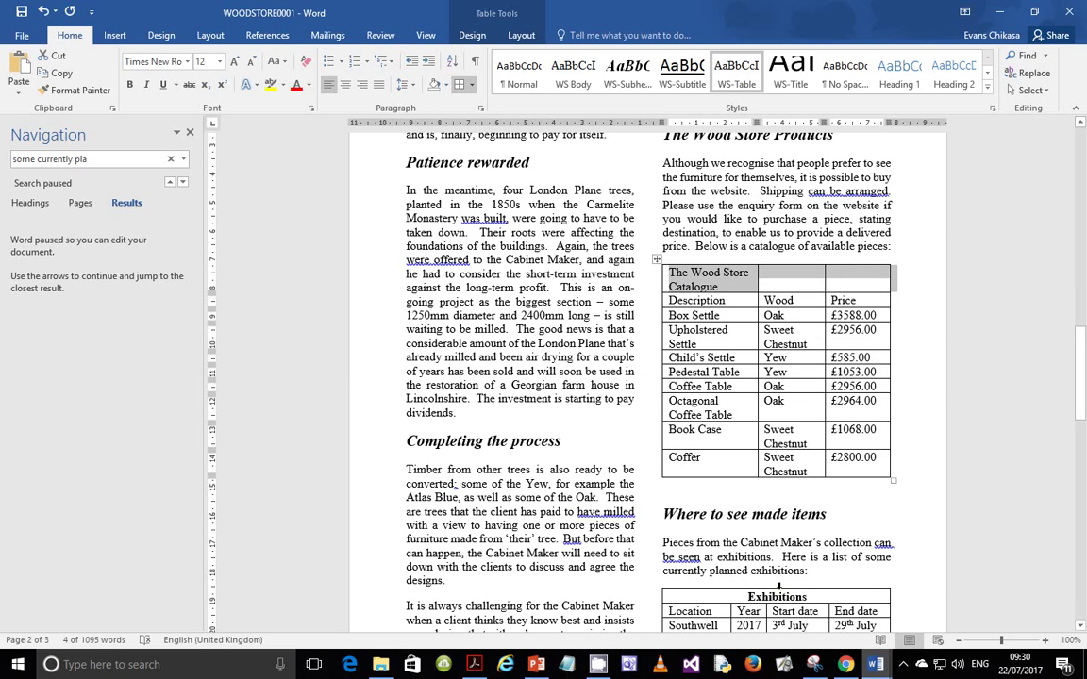
right_click(667, 280)
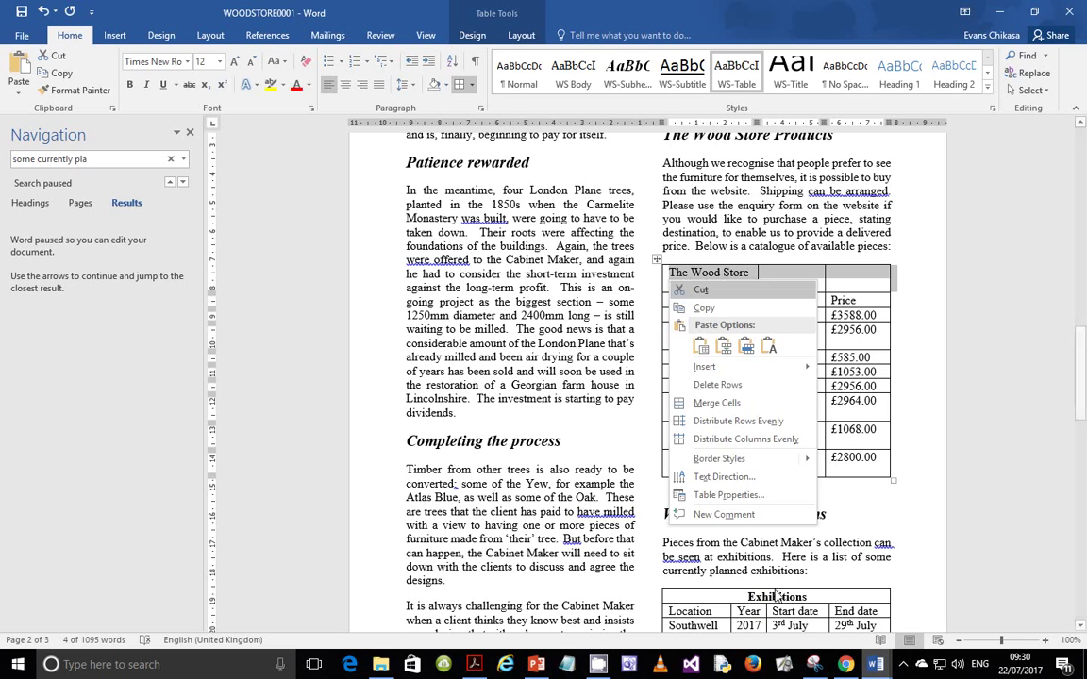
left_click(752, 404)
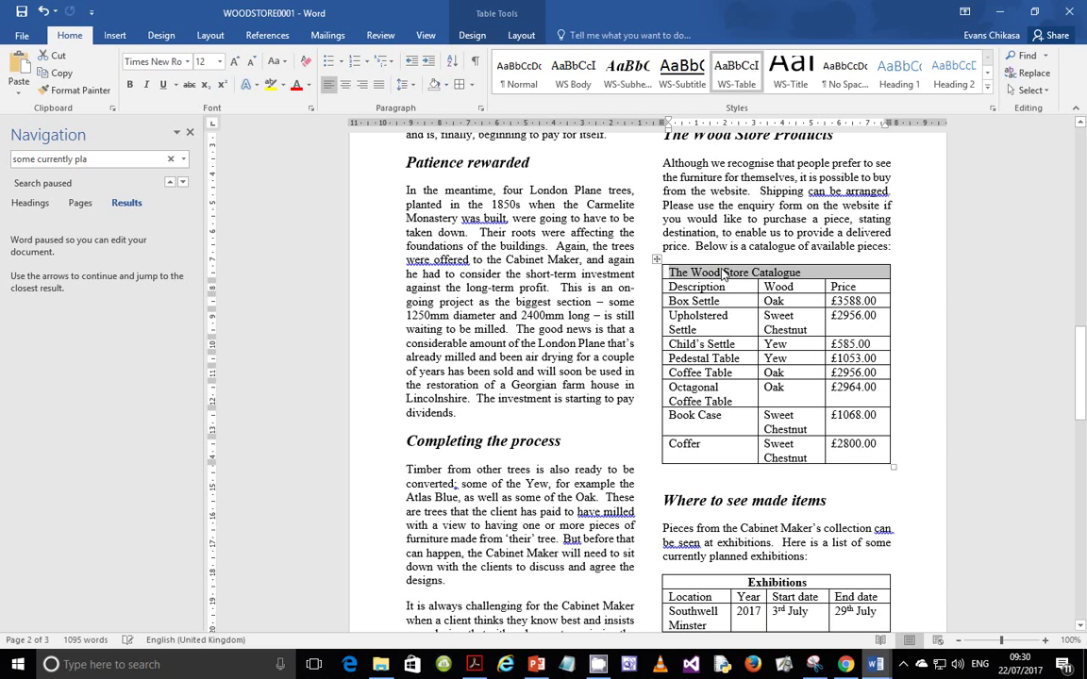
left_click(345, 88)
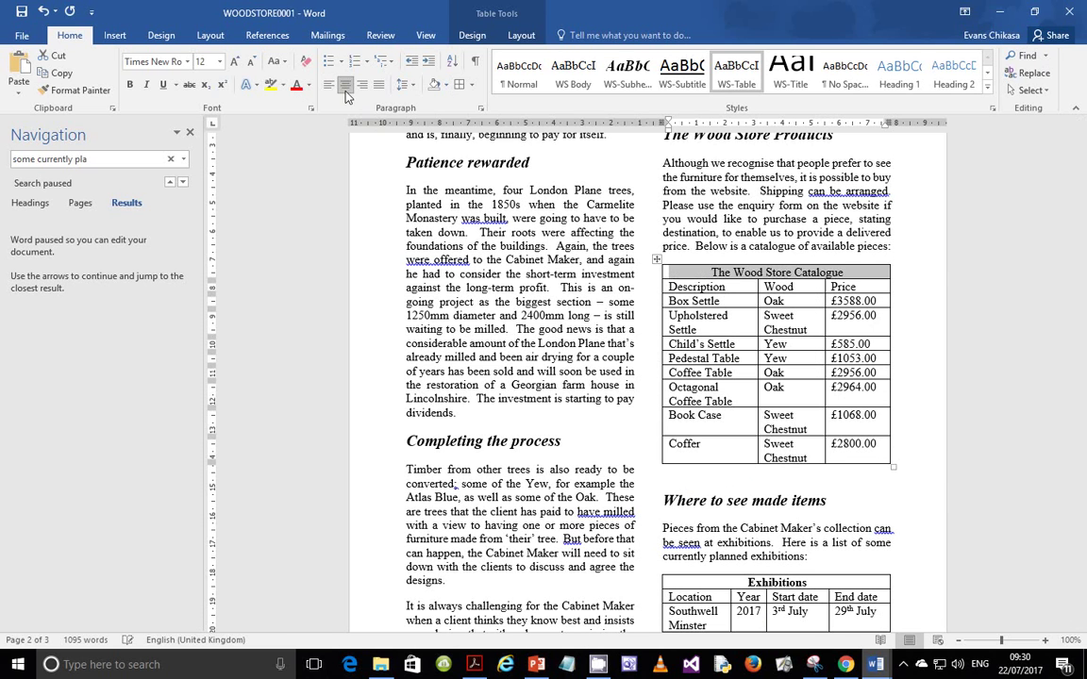
left_click(131, 85)
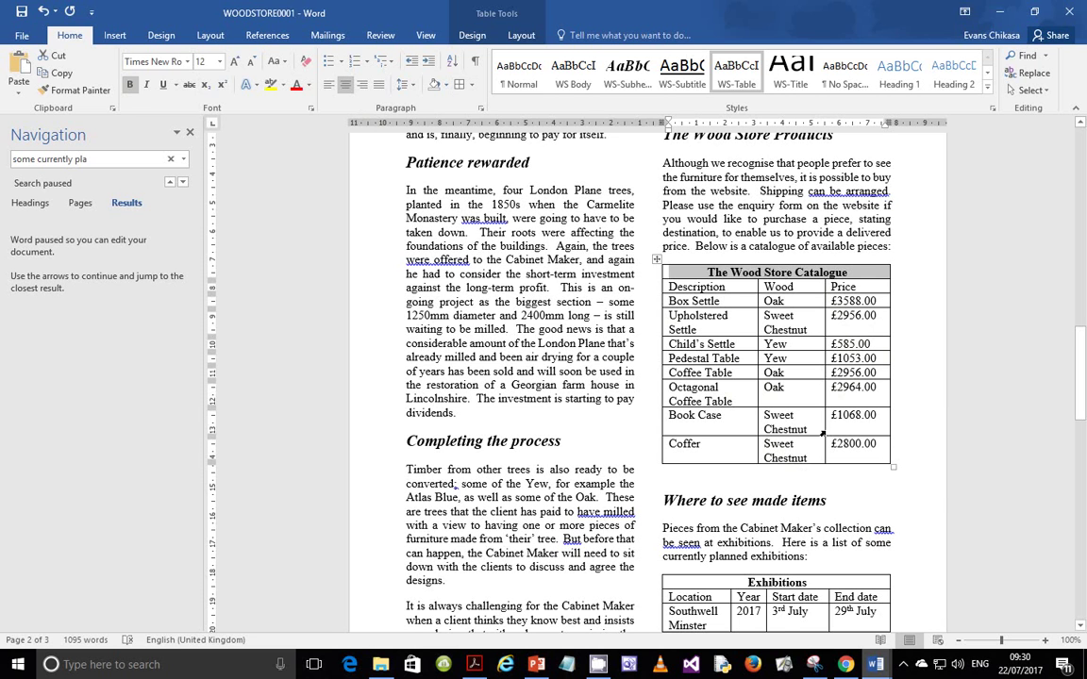
scroll(638, 594, "down", 7)
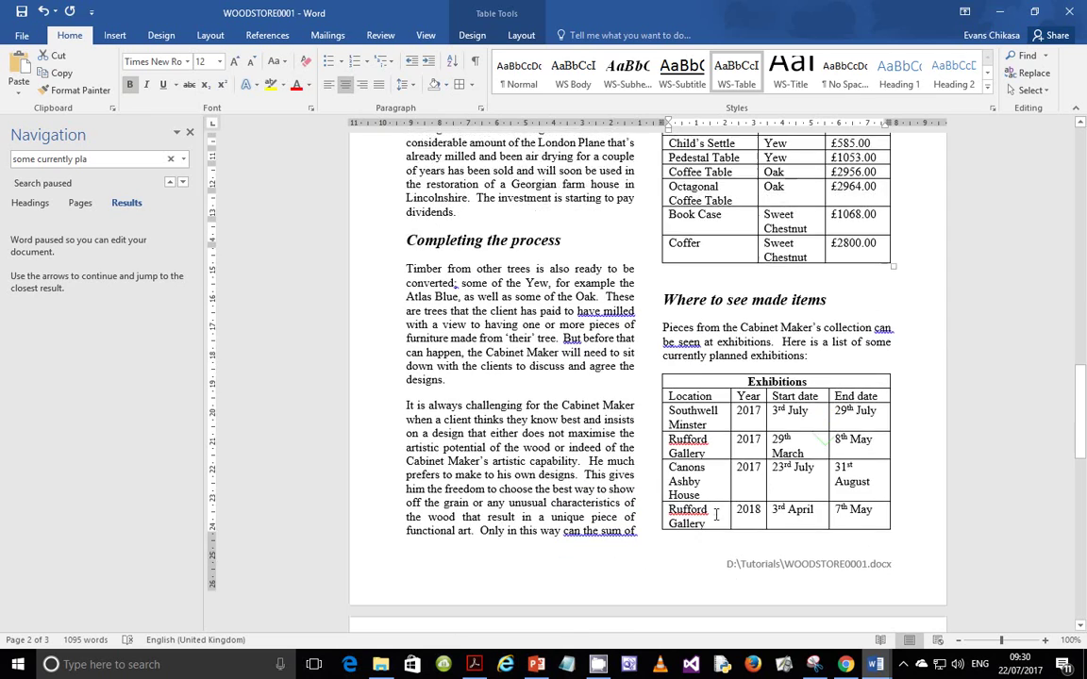
scroll(720, 513, "down", 2)
scroll(720, 509, "up", 3)
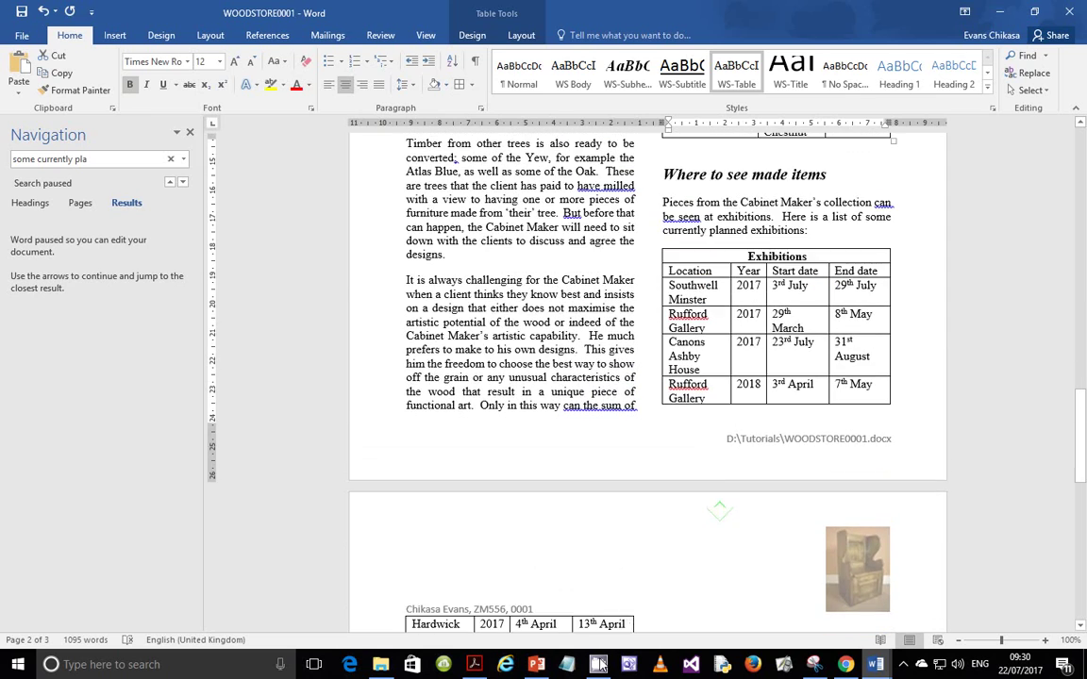
left_click(475, 666)
scroll(503, 515, "down", 3)
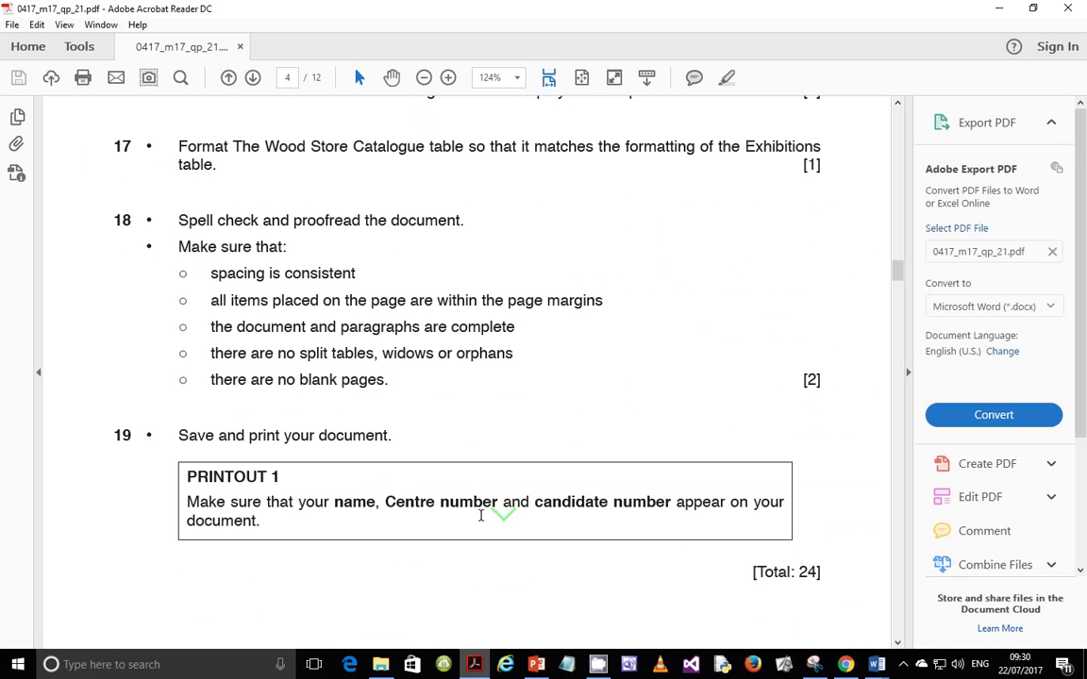
scroll(283, 241, "up", 2)
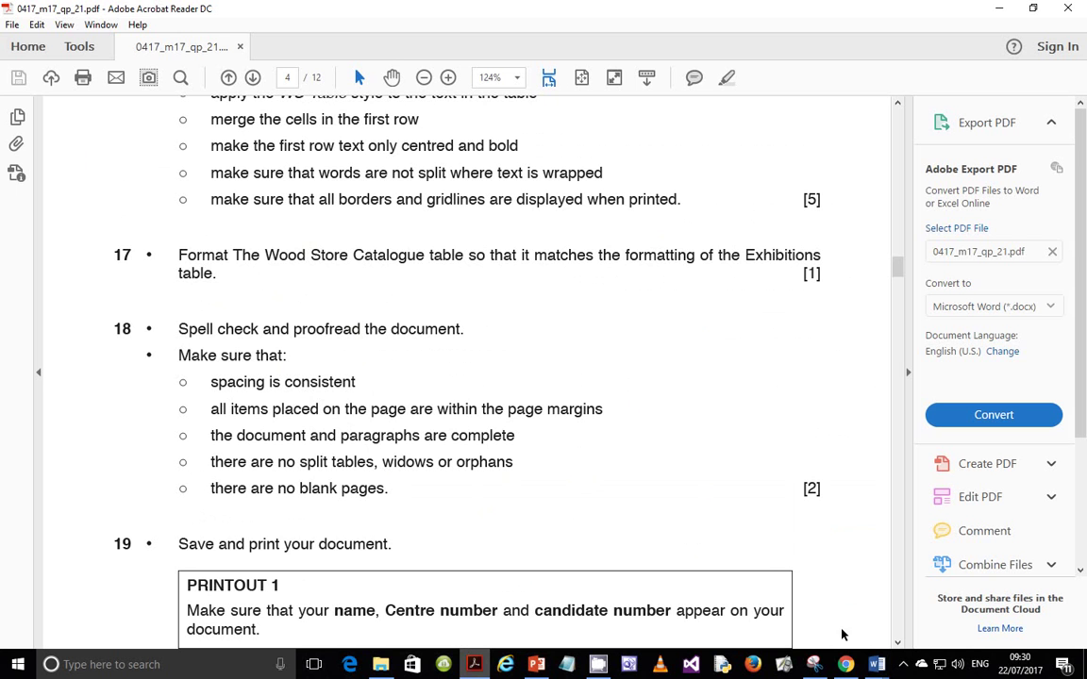
mouse_move(876, 664)
left_click(854, 587)
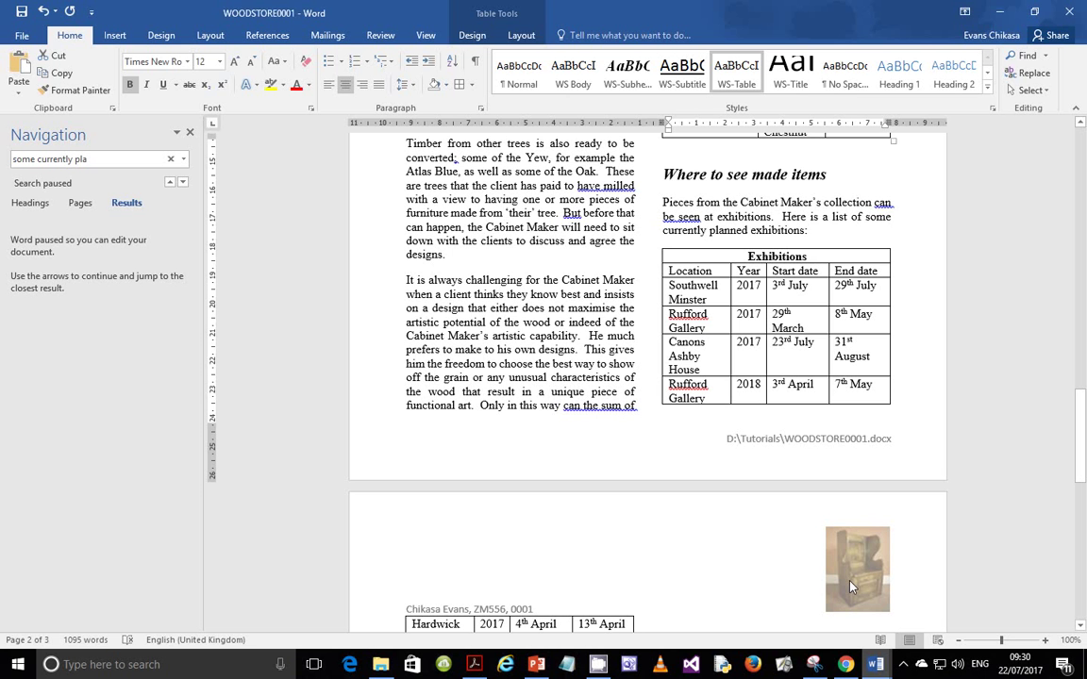
Run Spelling & Grammar with F7 and continue checking through the rest of the document
key("F7")
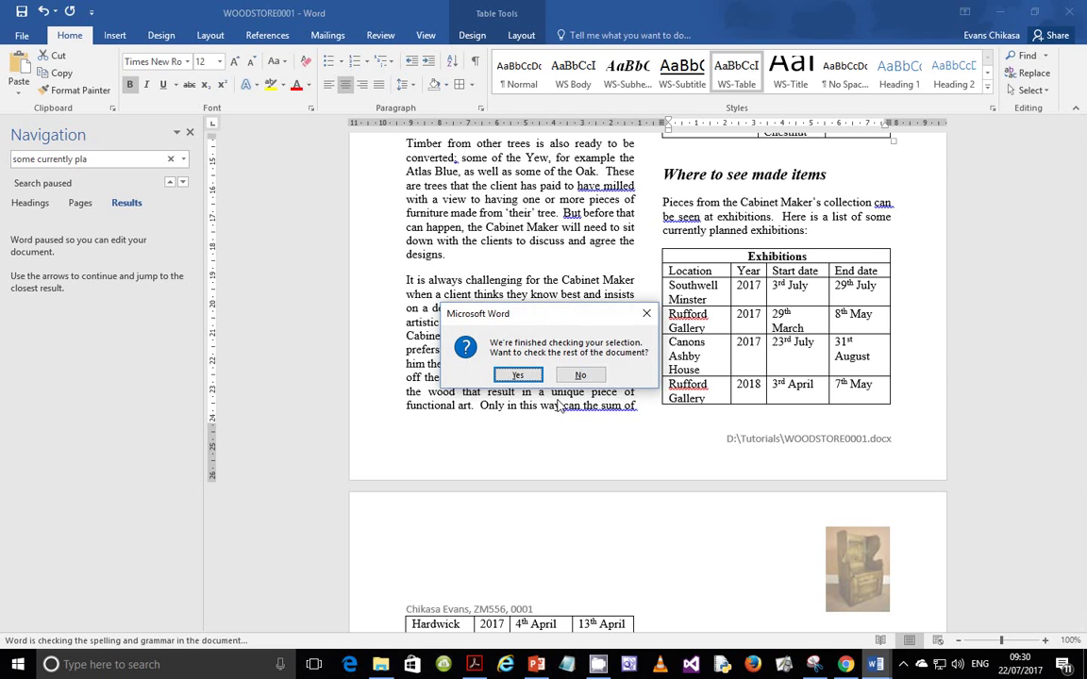
left_click(518, 375)
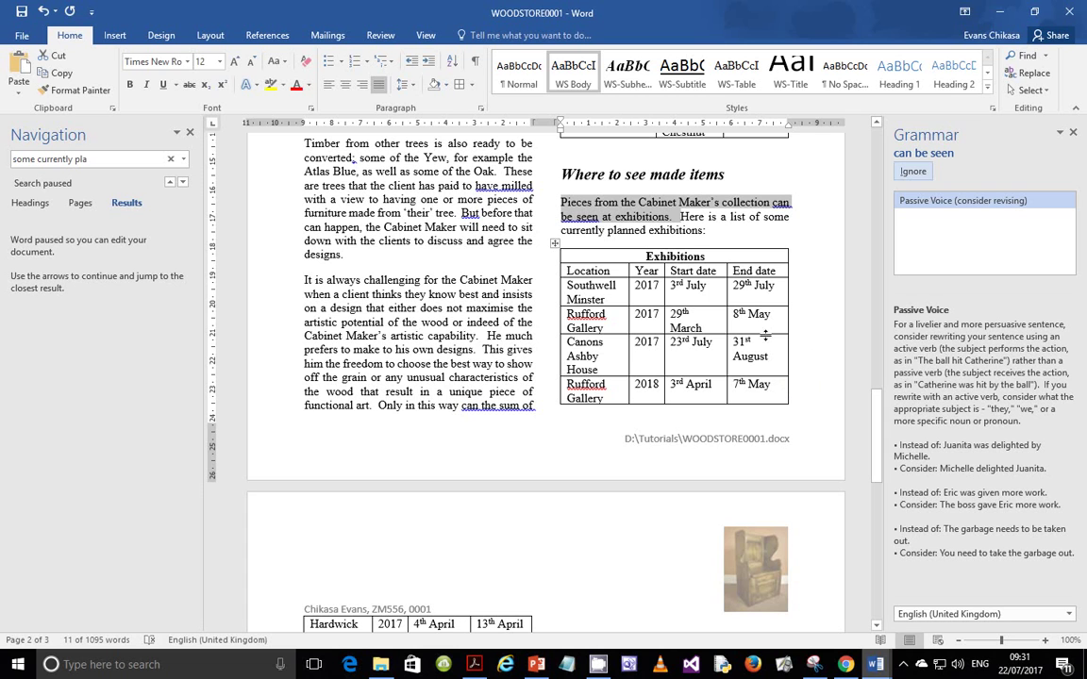
Ignore 'can be seen' and accept Rufford, Floralands, Patchings and Whisby as correctly spelled
left_click(914, 171)
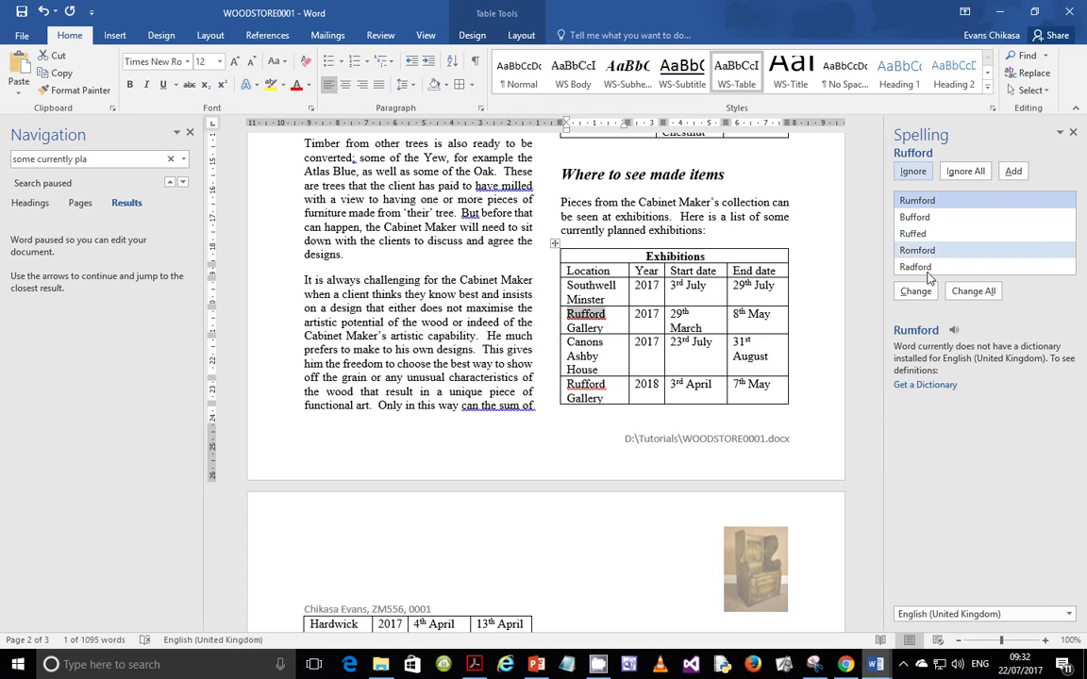
left_click(966, 172)
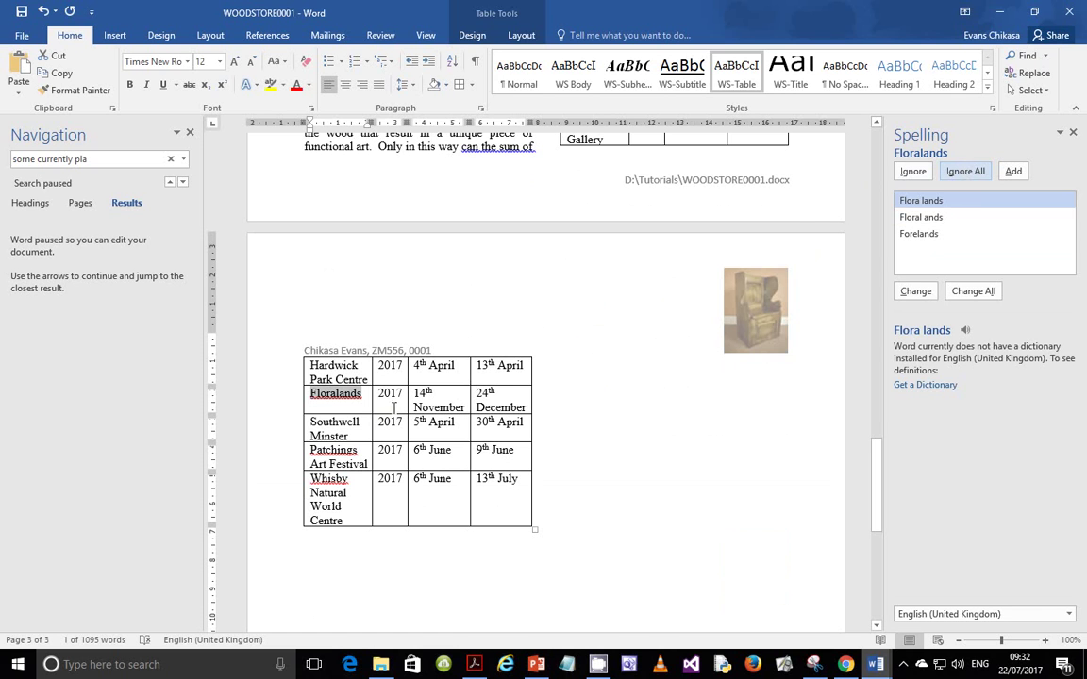
left_click(977, 176)
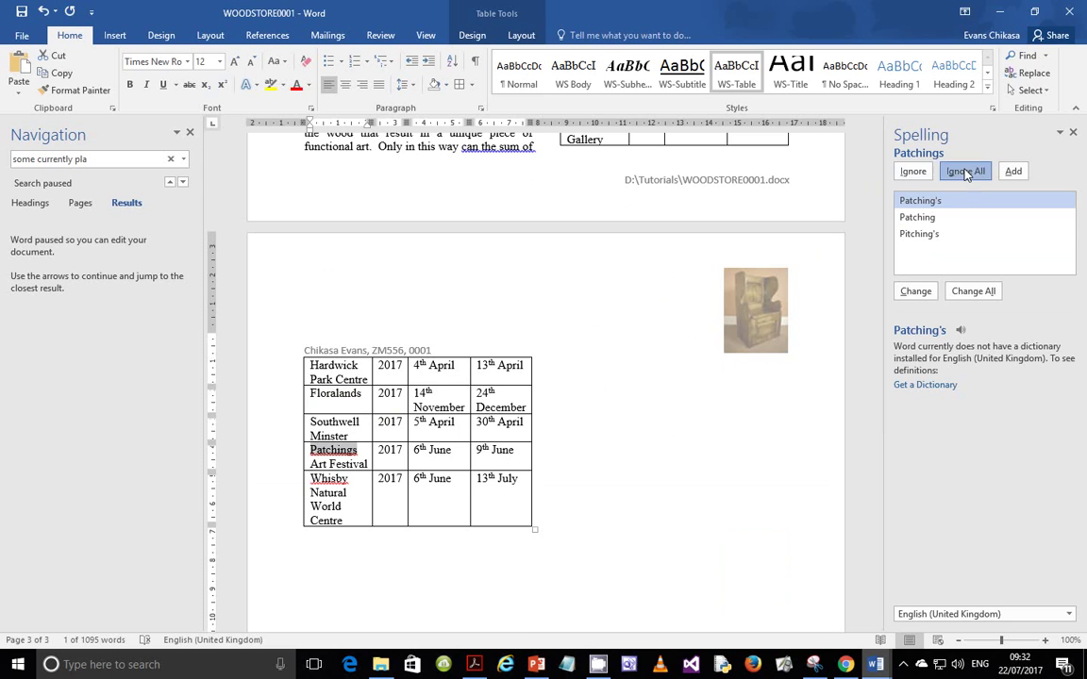
left_click(965, 175)
left_click(966, 175)
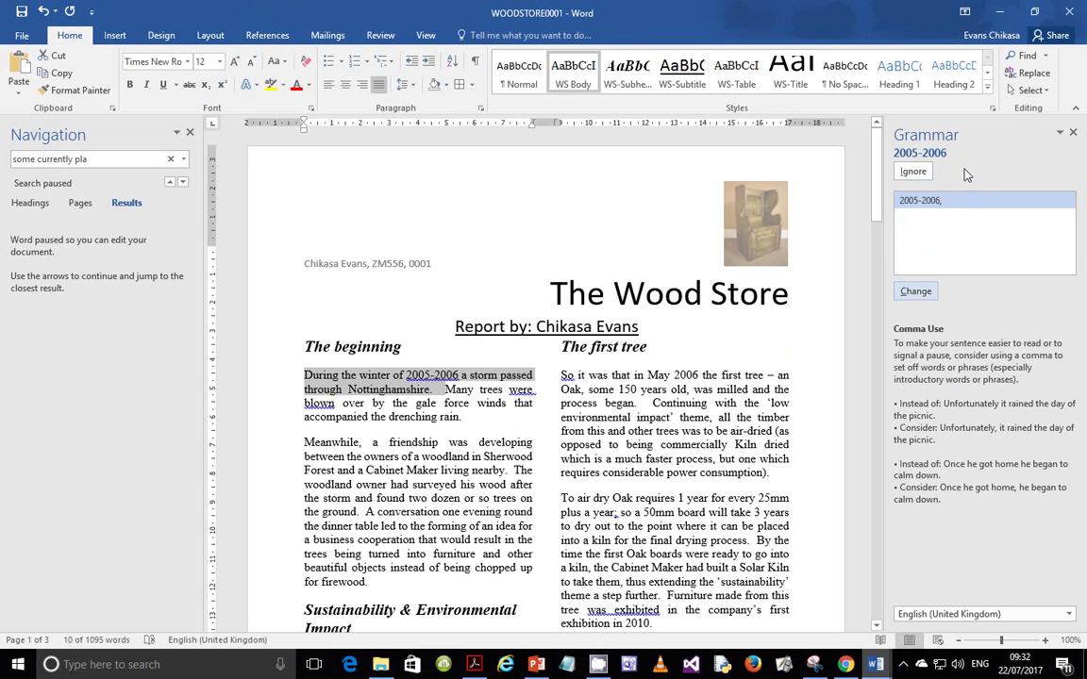
Ignore every remaining grammar flag, from '2005-2006' and 'were blown' through 'can be arranged'
left_click(914, 174)
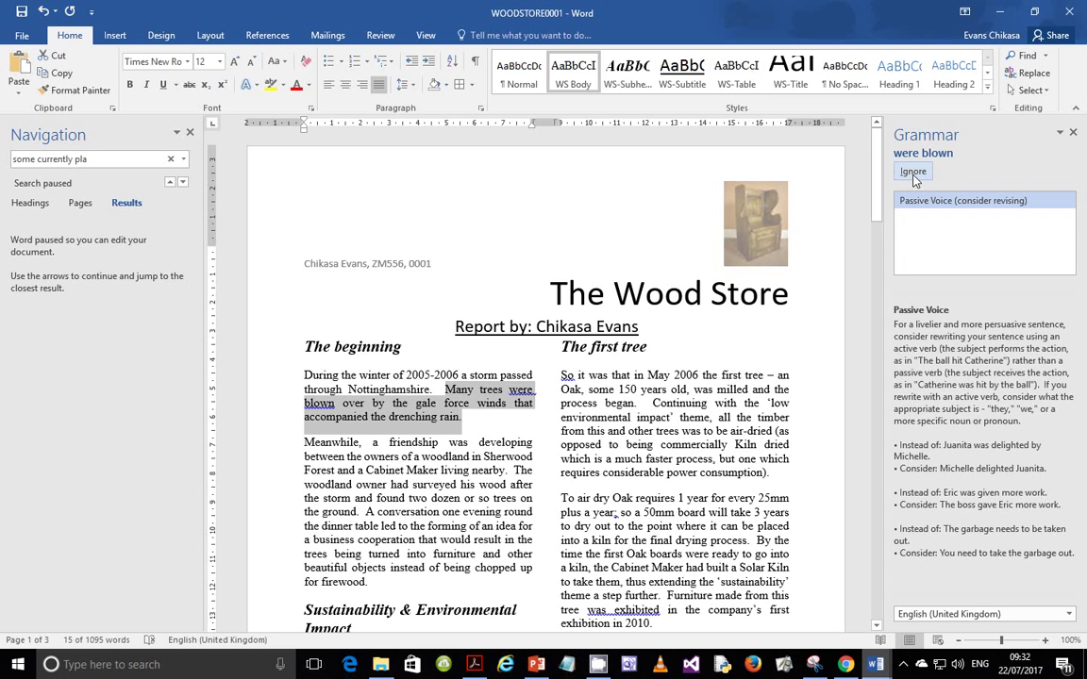
left_click(914, 174)
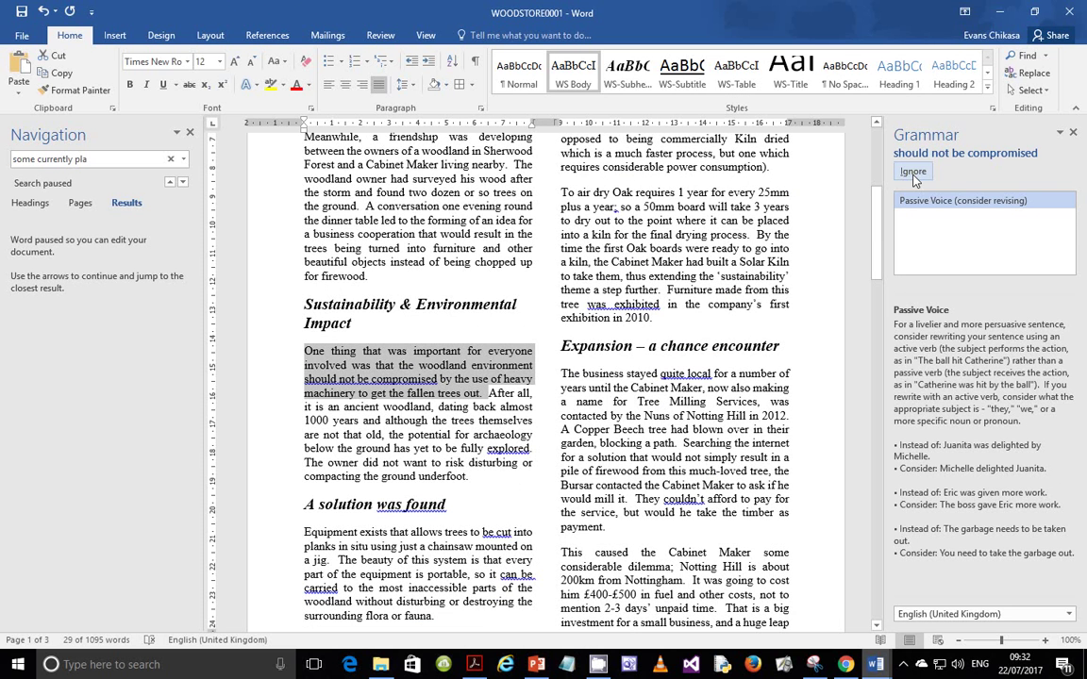
left_click(913, 174)
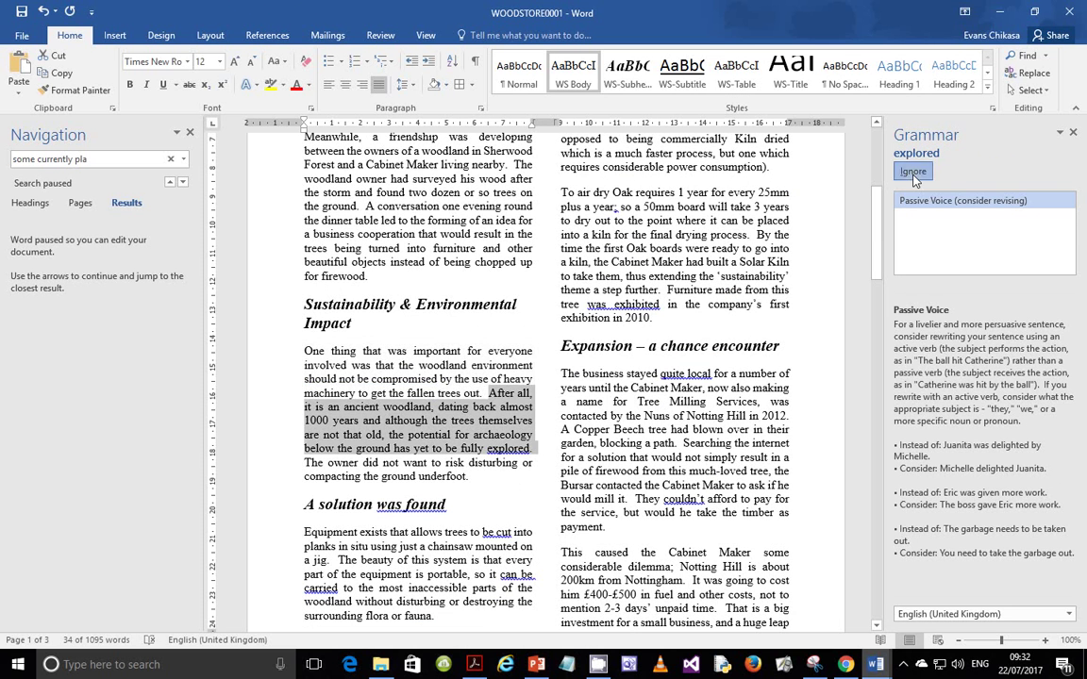
left_click(914, 174)
left_click(913, 174)
left_click(914, 174)
left_click(914, 173)
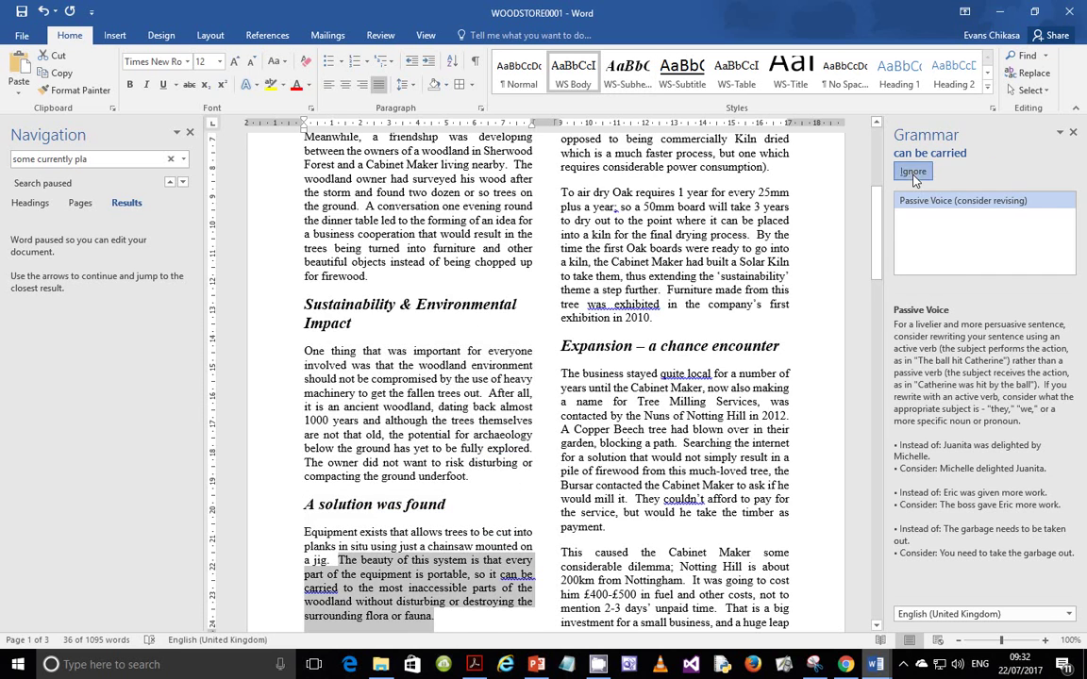
left_click(914, 173)
left_click(913, 174)
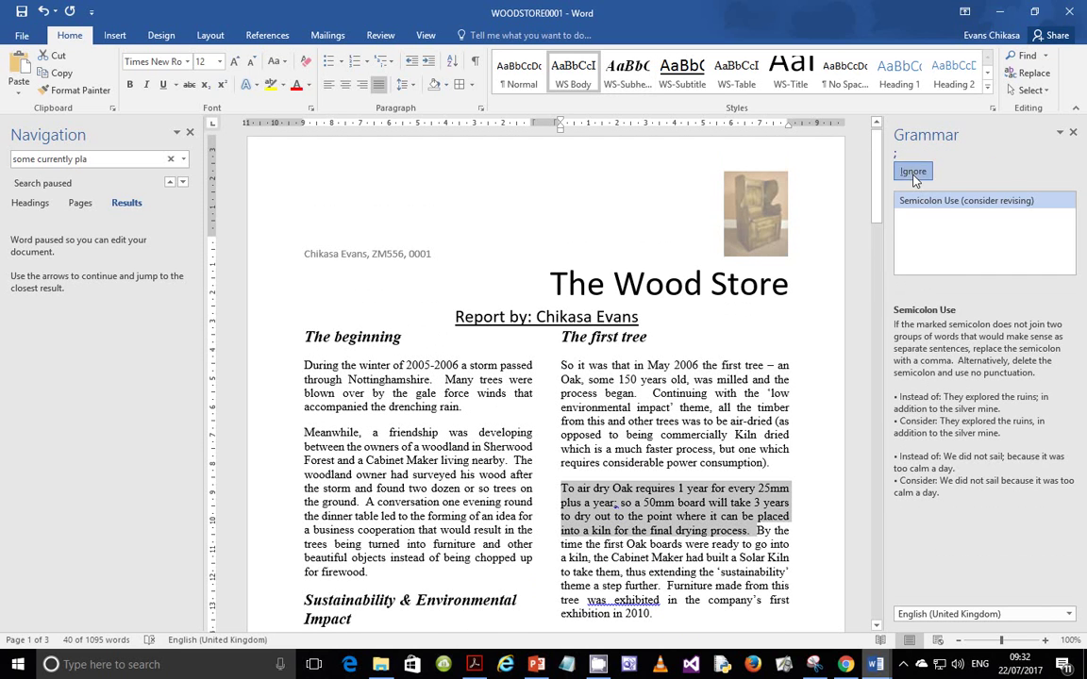
left_click(913, 174)
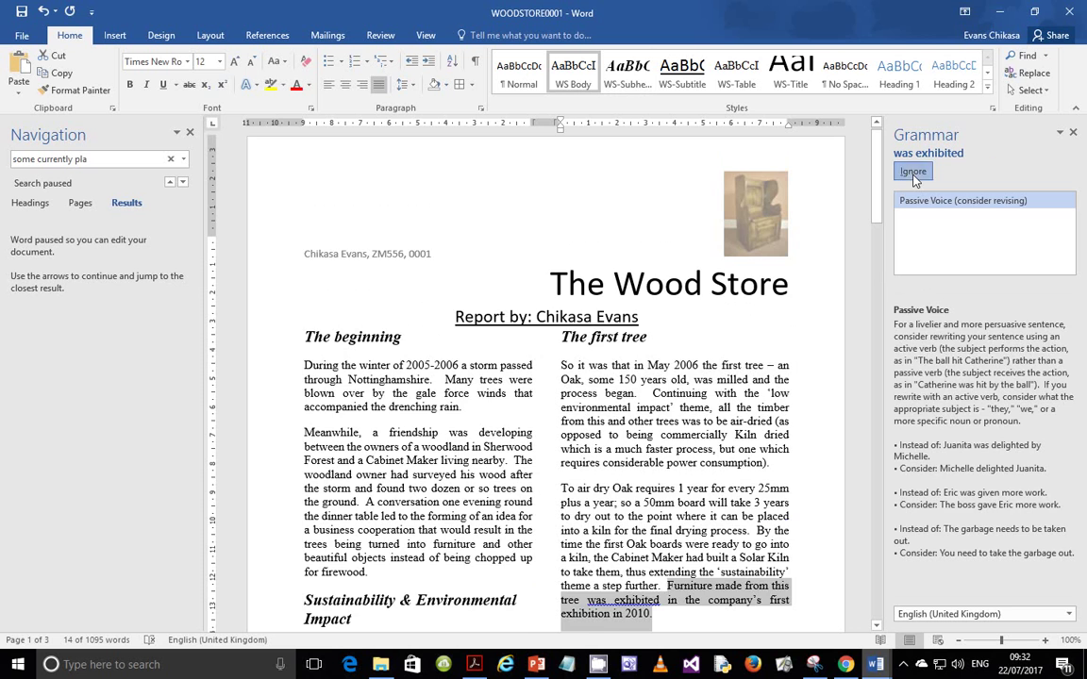
left_click(912, 174)
left_click(914, 173)
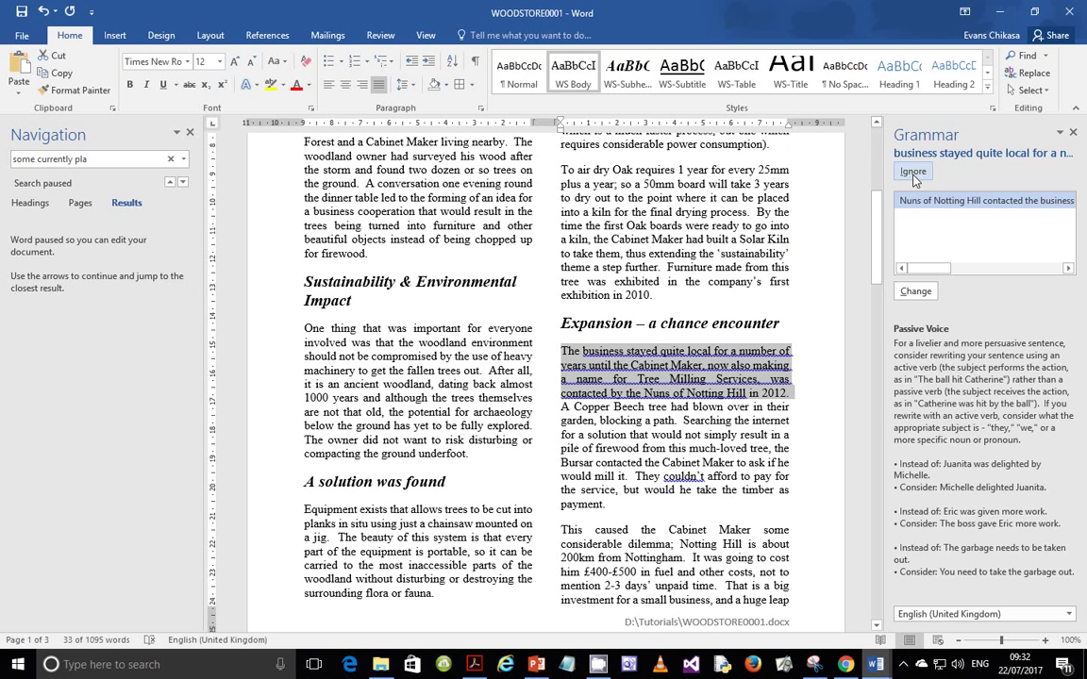
left_click(913, 174)
left_click(914, 174)
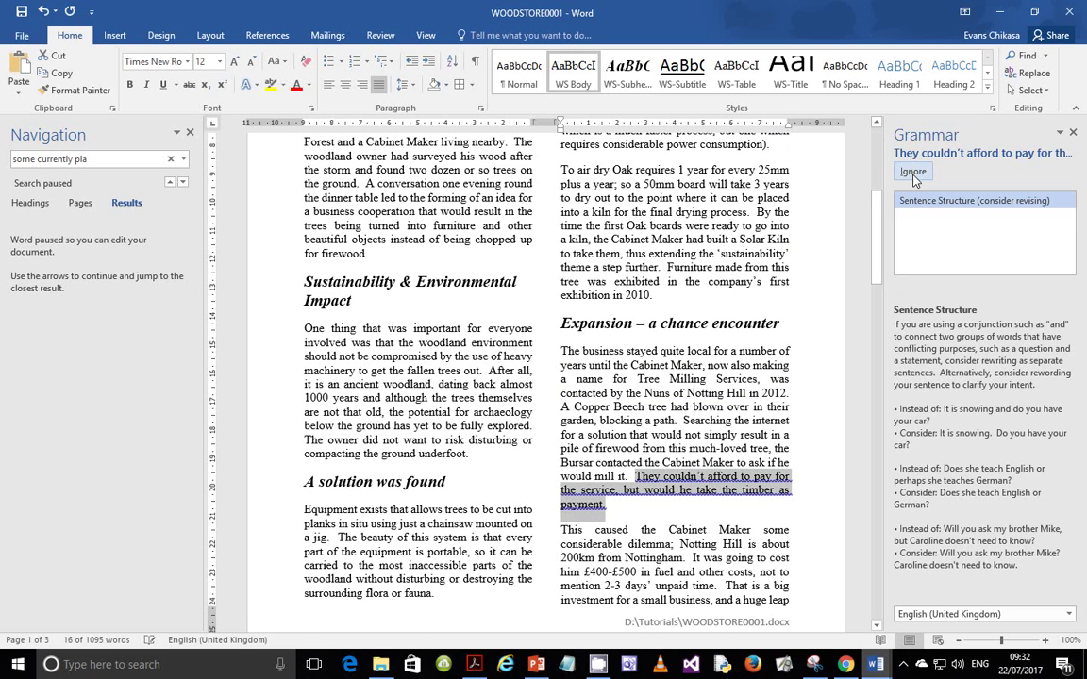
left_click(913, 174)
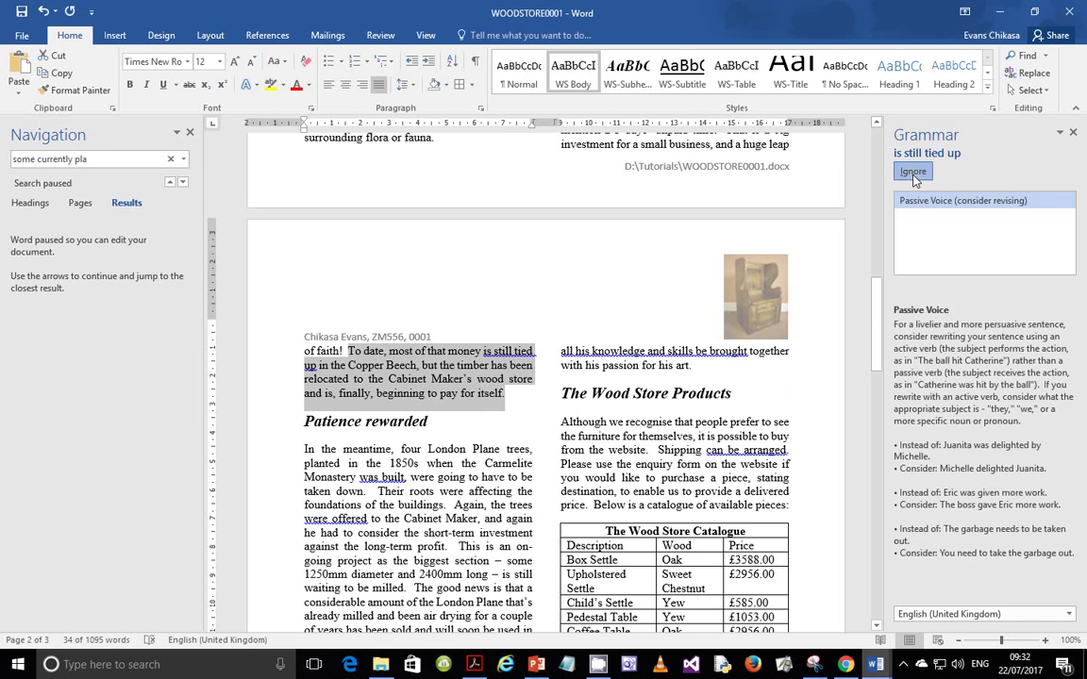
left_click(913, 174)
left_click(914, 173)
left_click(913, 174)
left_click(914, 174)
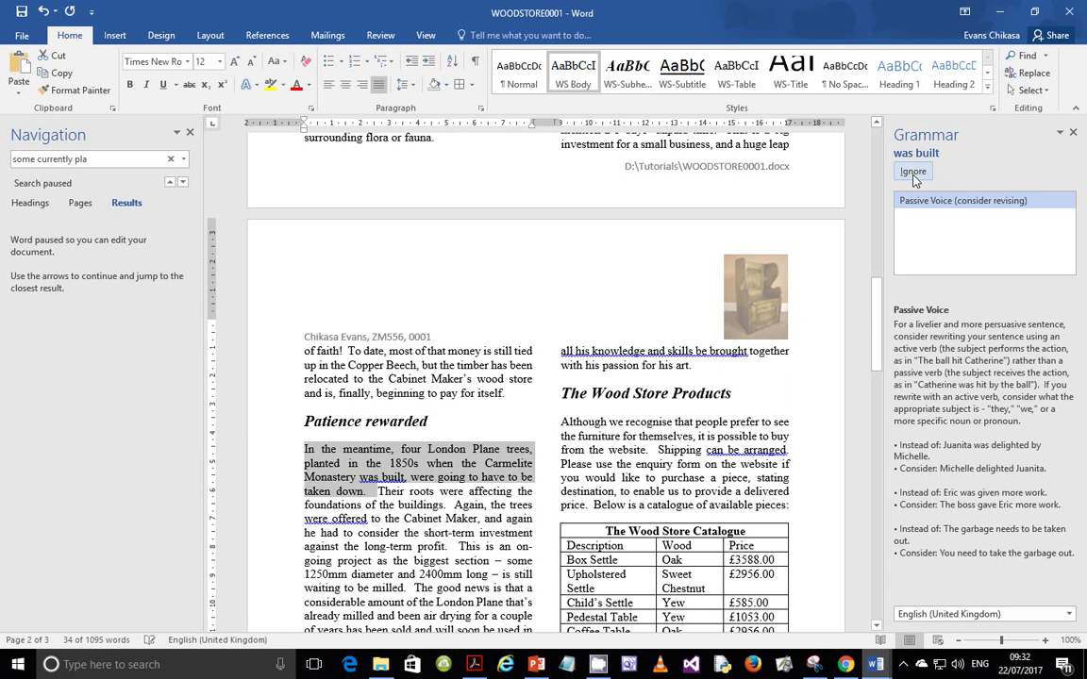
left_click(913, 173)
left_click(914, 173)
left_click(913, 174)
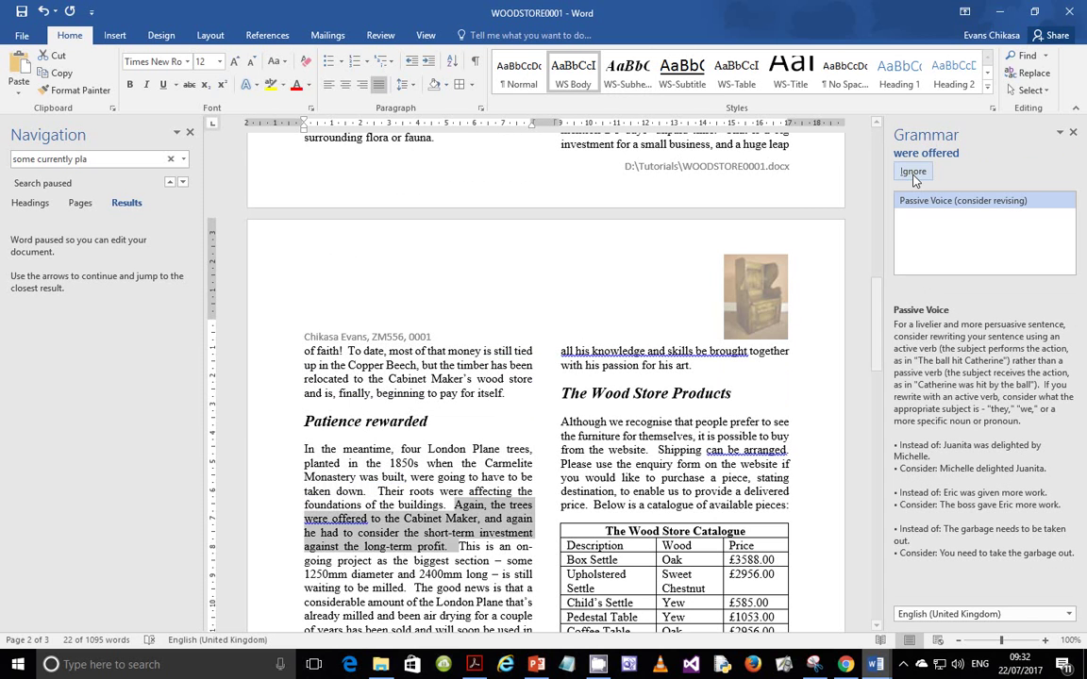
left_click(913, 174)
left_click(913, 174)
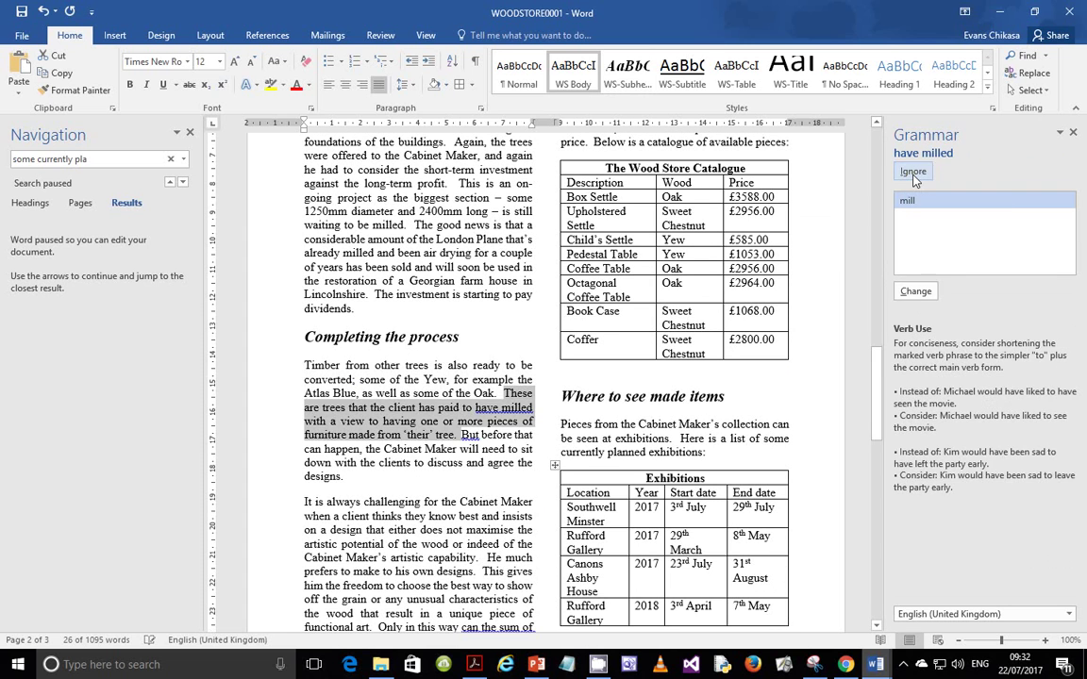
left_click(914, 173)
left_click(913, 174)
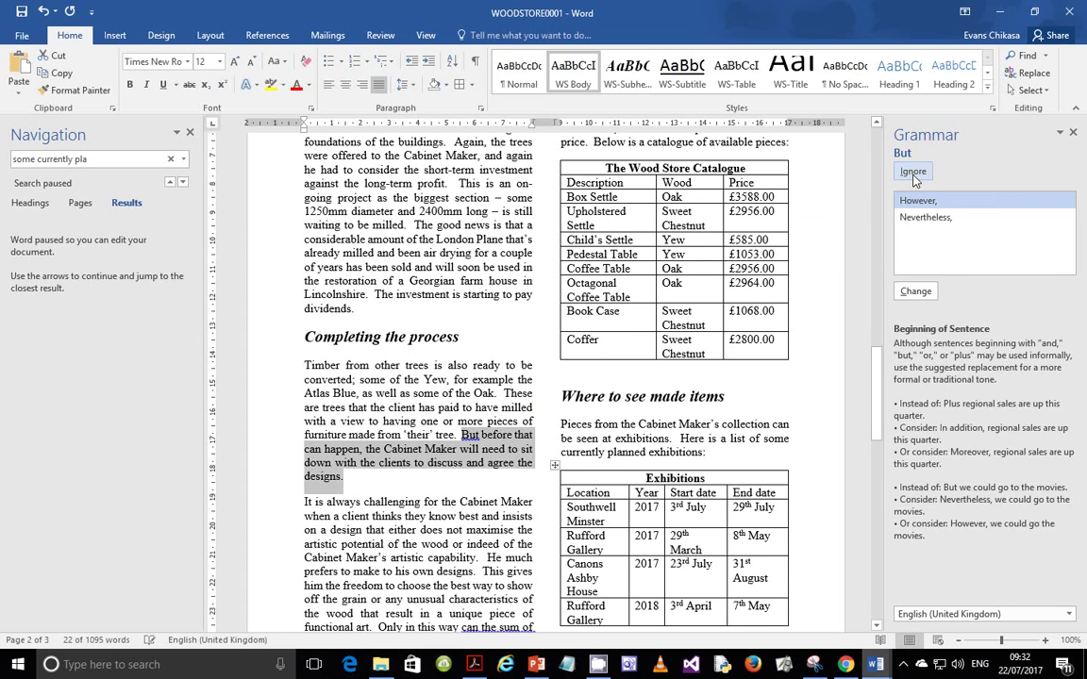
left_click(914, 174)
left_click(913, 173)
left_click(914, 174)
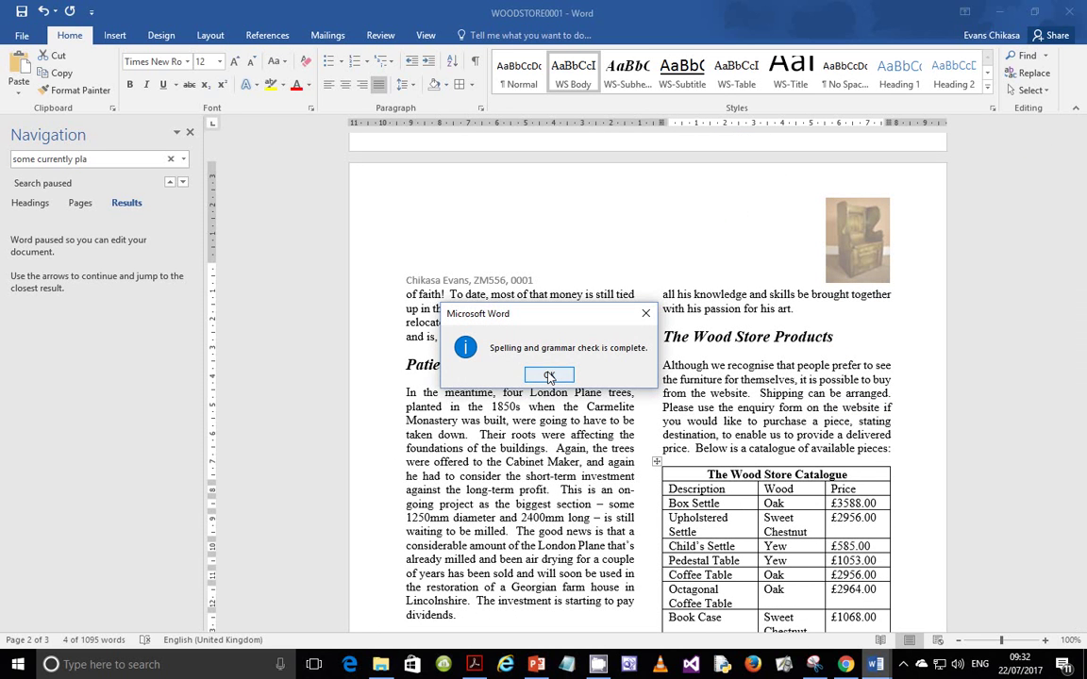
Dismiss the check-complete message and re-read question 18's proofreading checklist in the exam paper
left_click(549, 375)
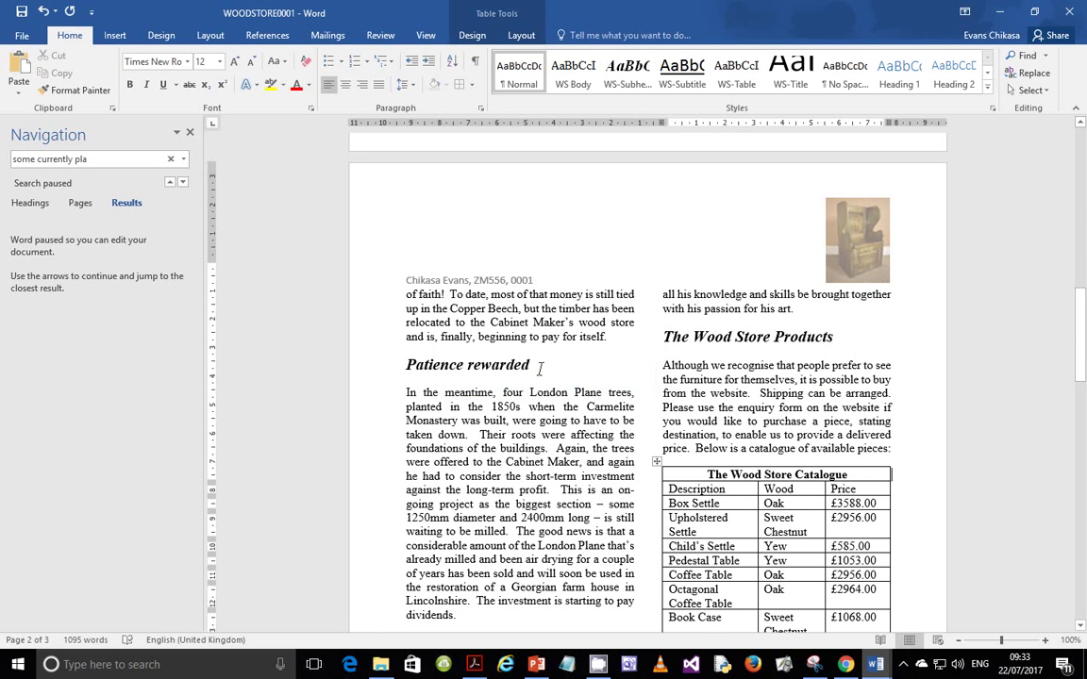
left_click(473, 664)
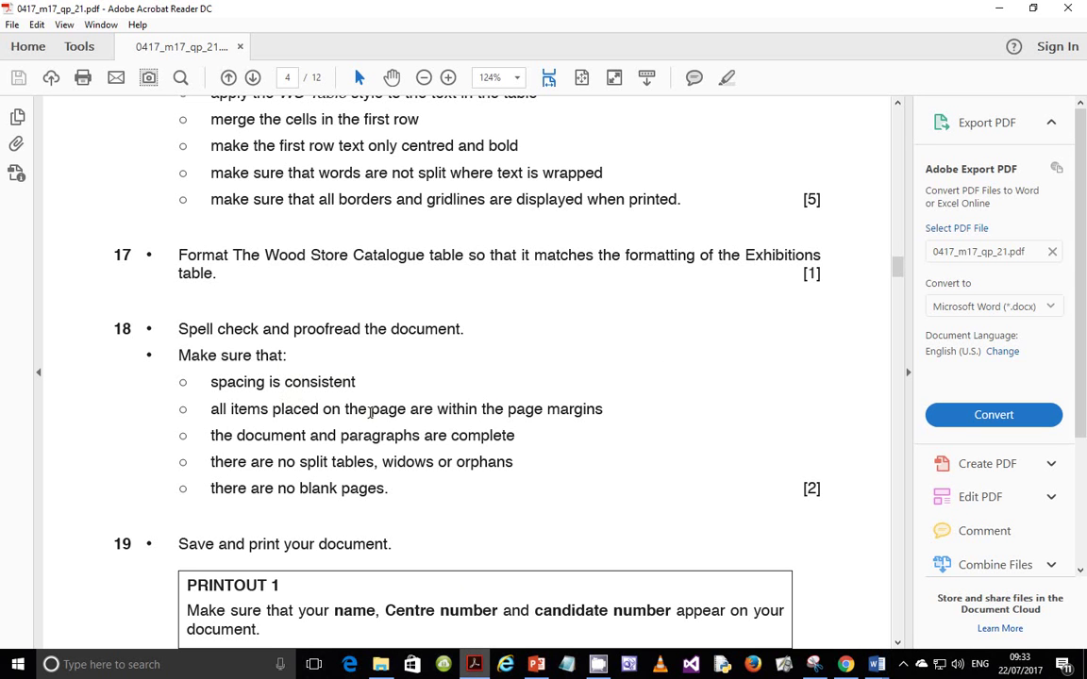
left_click(876, 665)
left_click(845, 593)
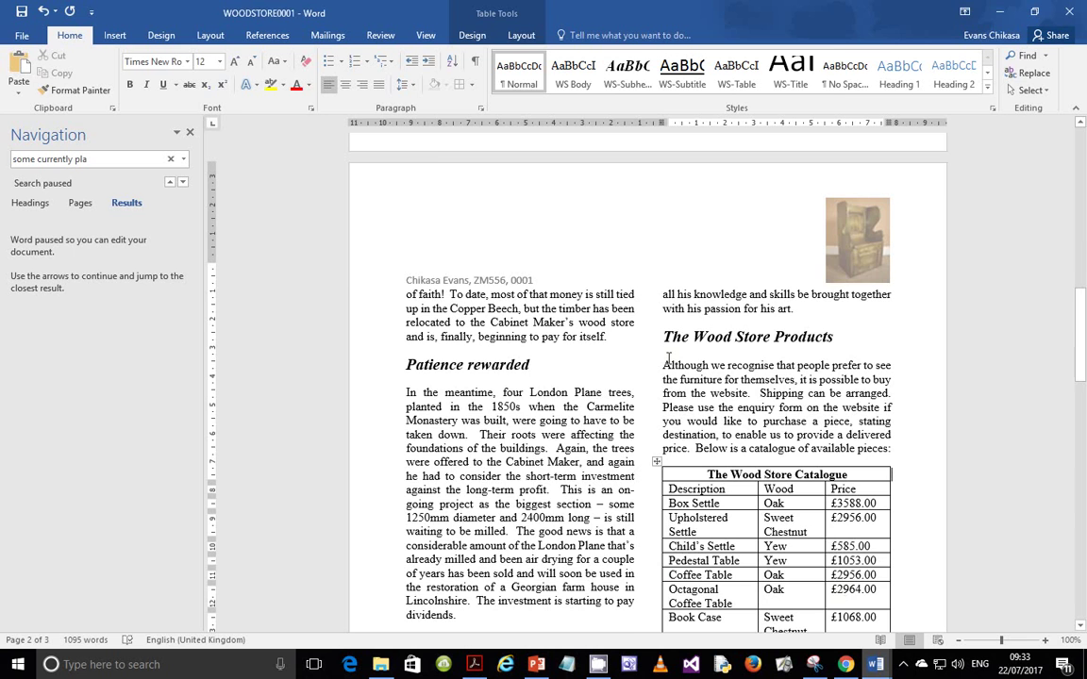
scroll(667, 364, "up", 15)
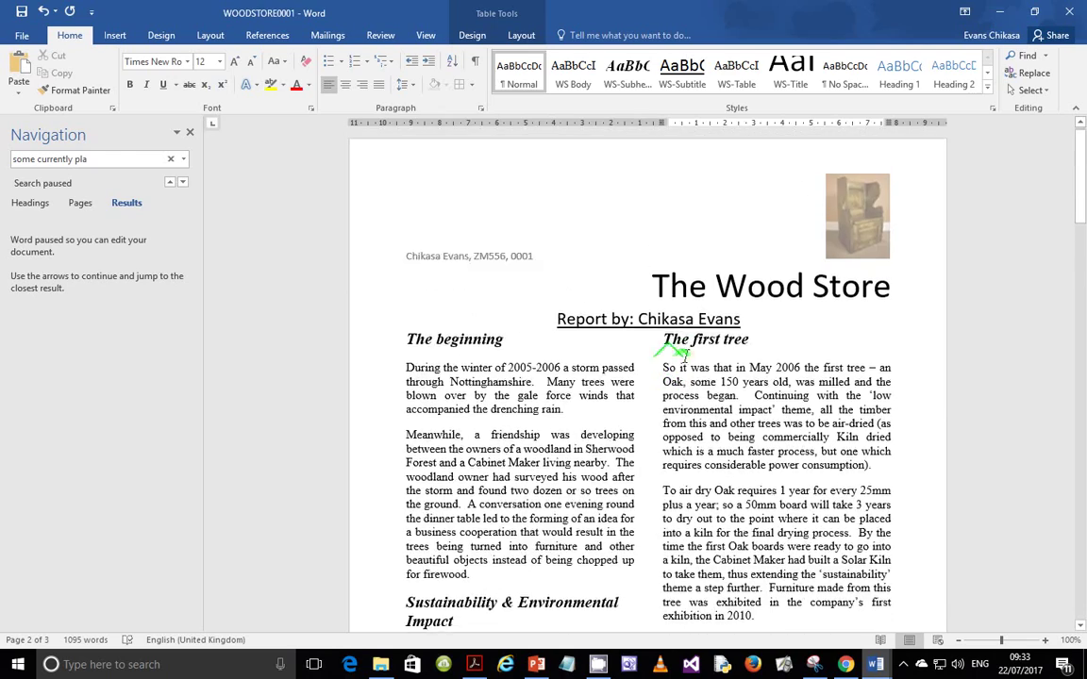
scroll(685, 355, "down", 15)
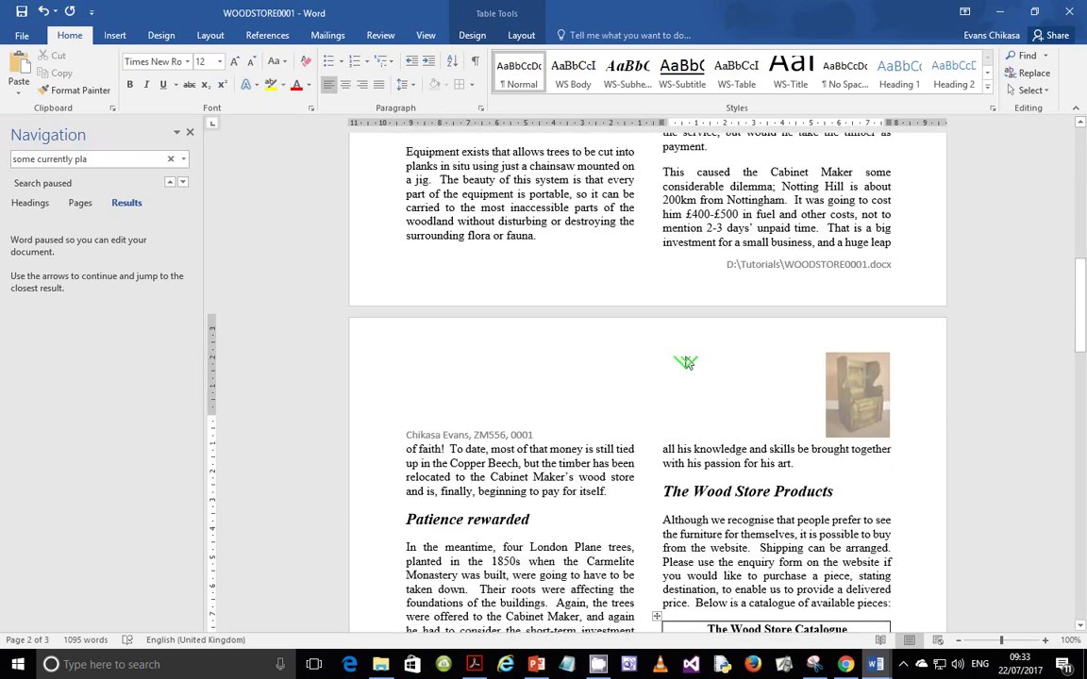
scroll(686, 363, "down", 8)
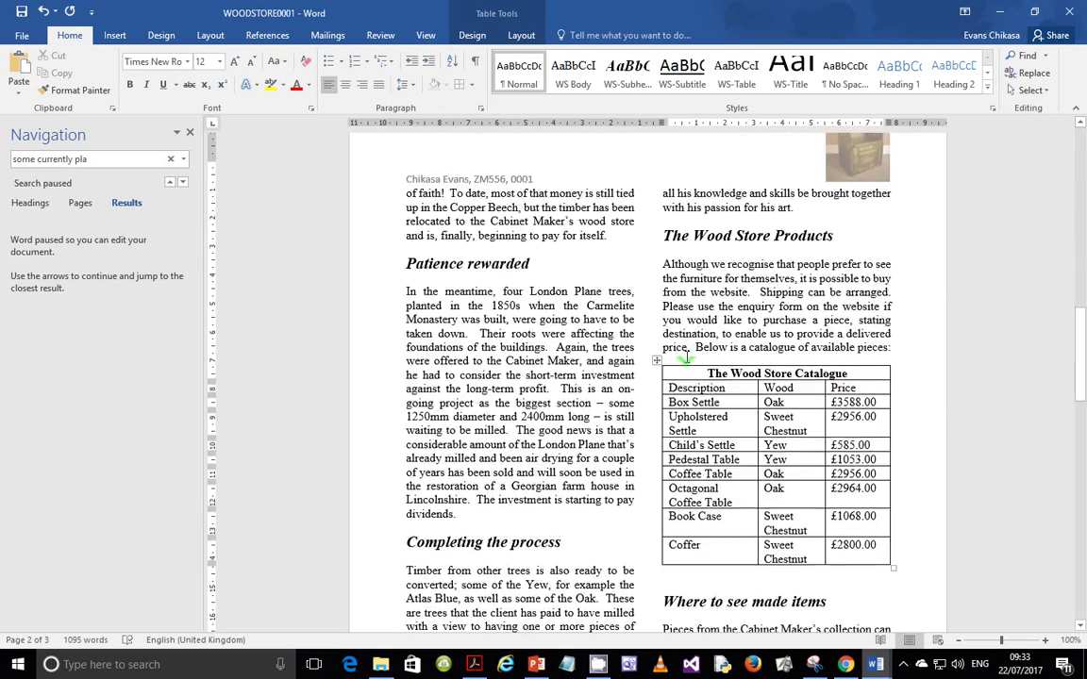
scroll(685, 356, "down", 10)
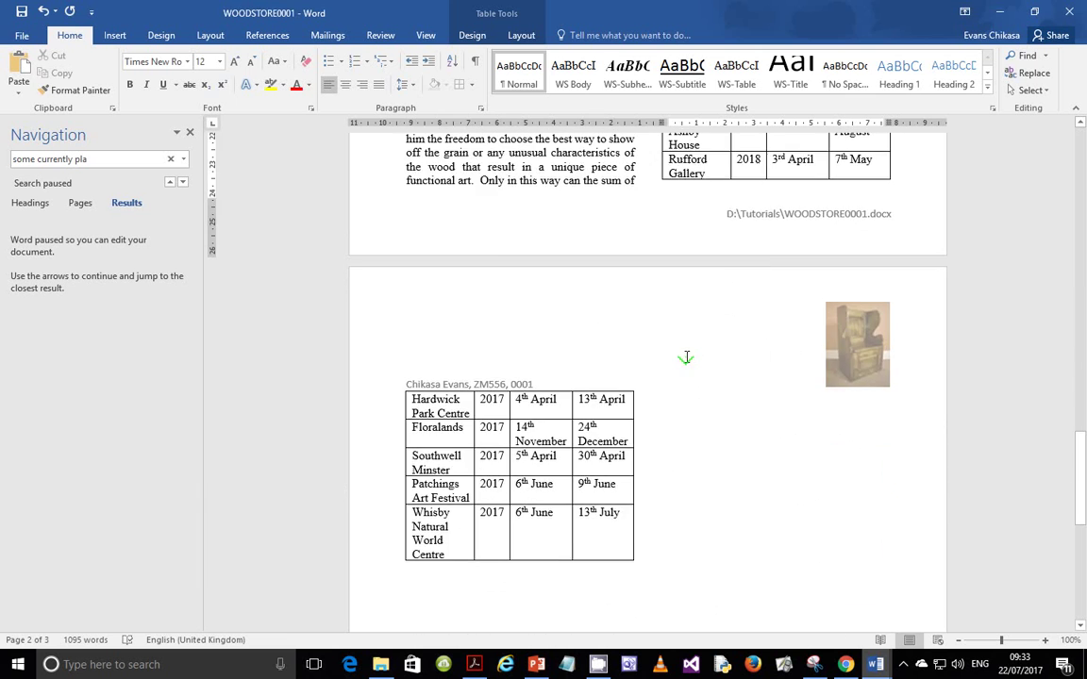
mouse_move(476, 666)
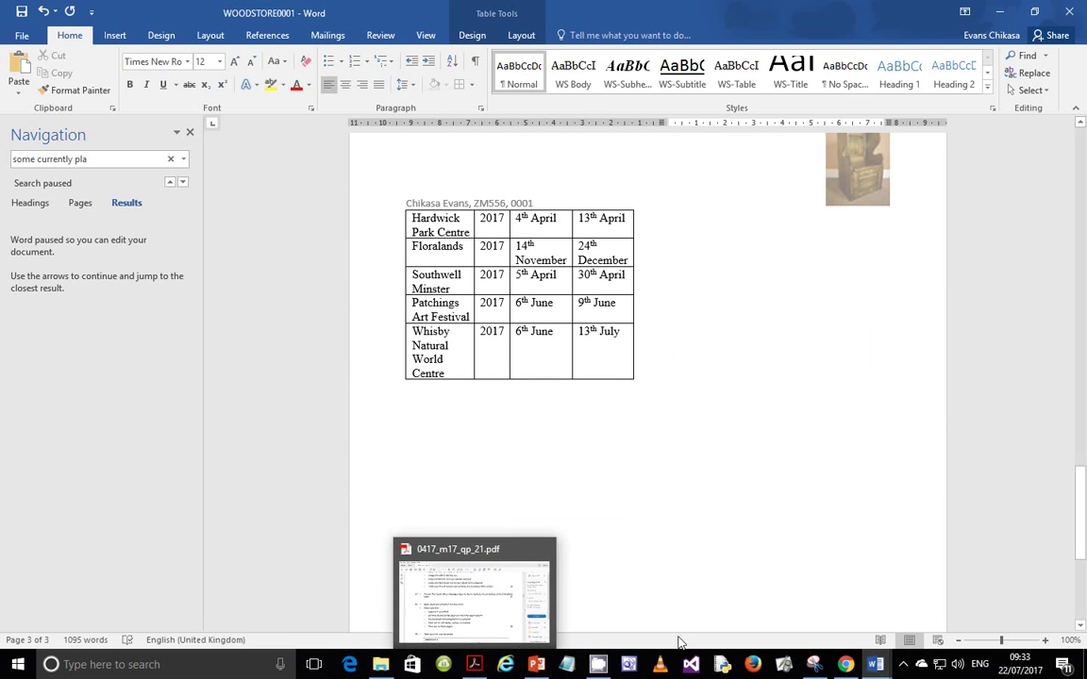
left_click(476, 666)
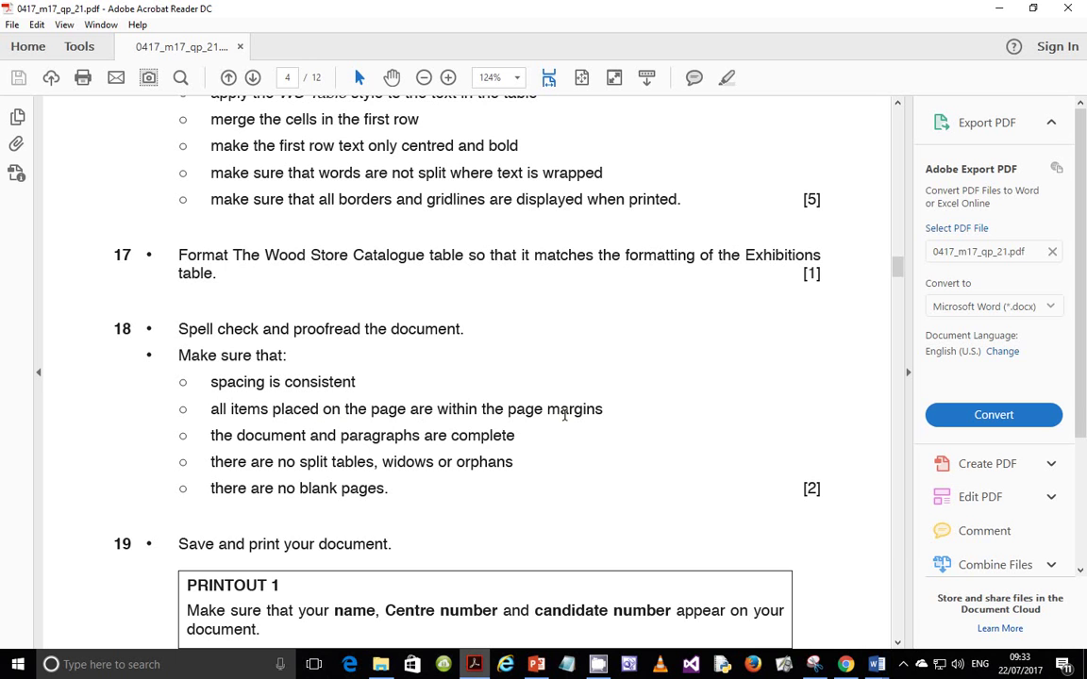
mouse_move(875, 665)
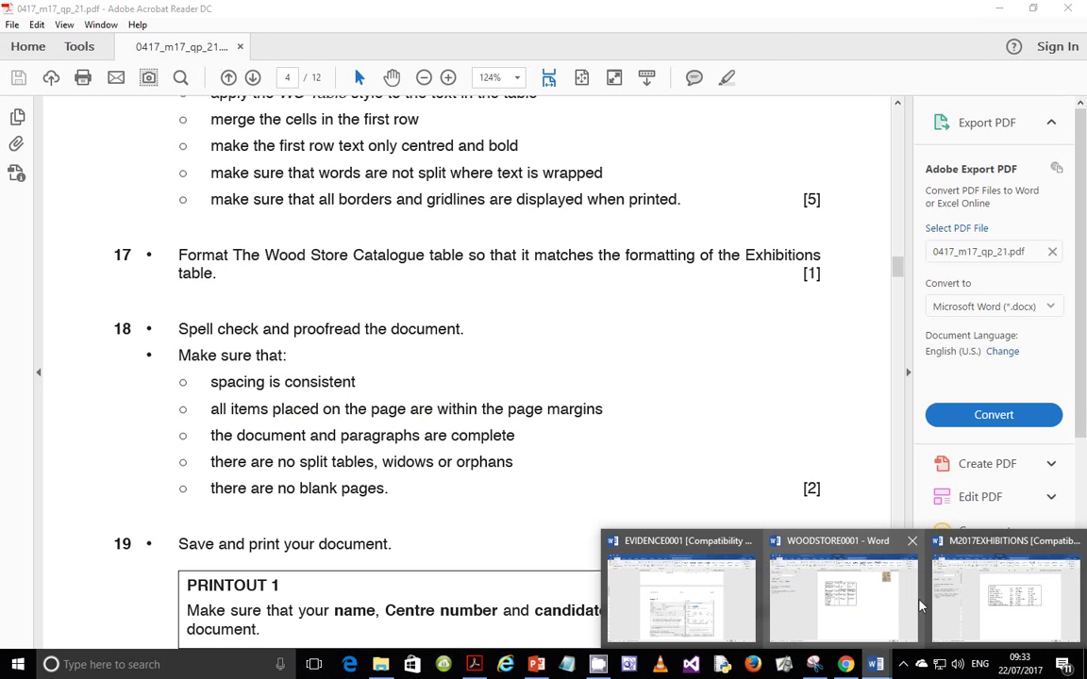
left_click(868, 599)
scroll(430, 160, "up", 5)
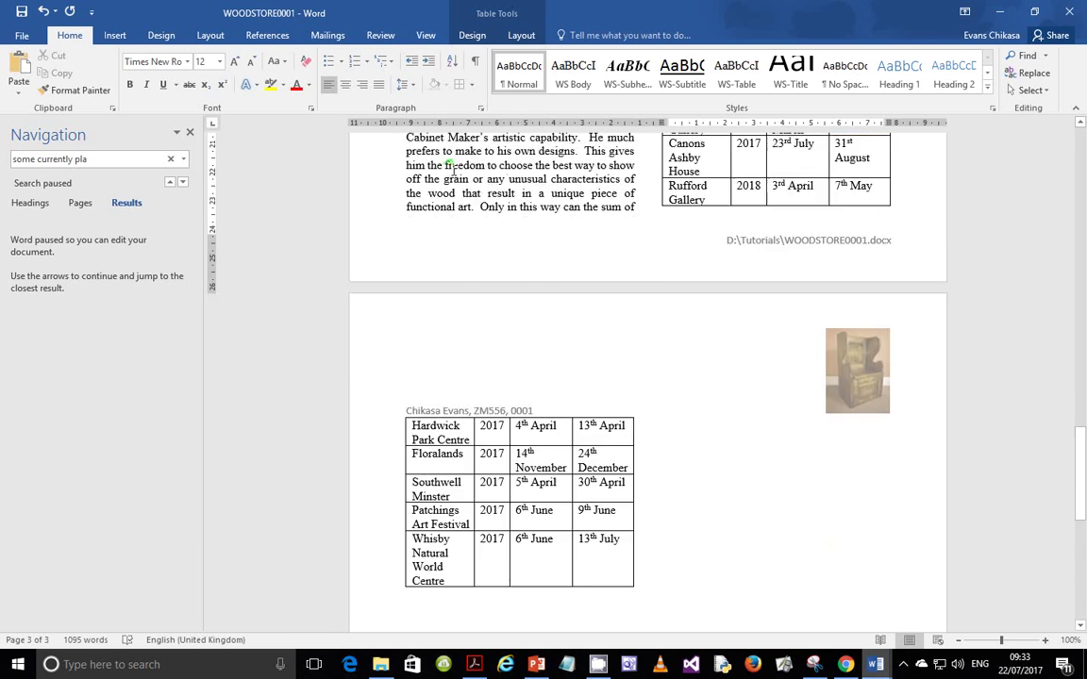
scroll(446, 156, "up", 6)
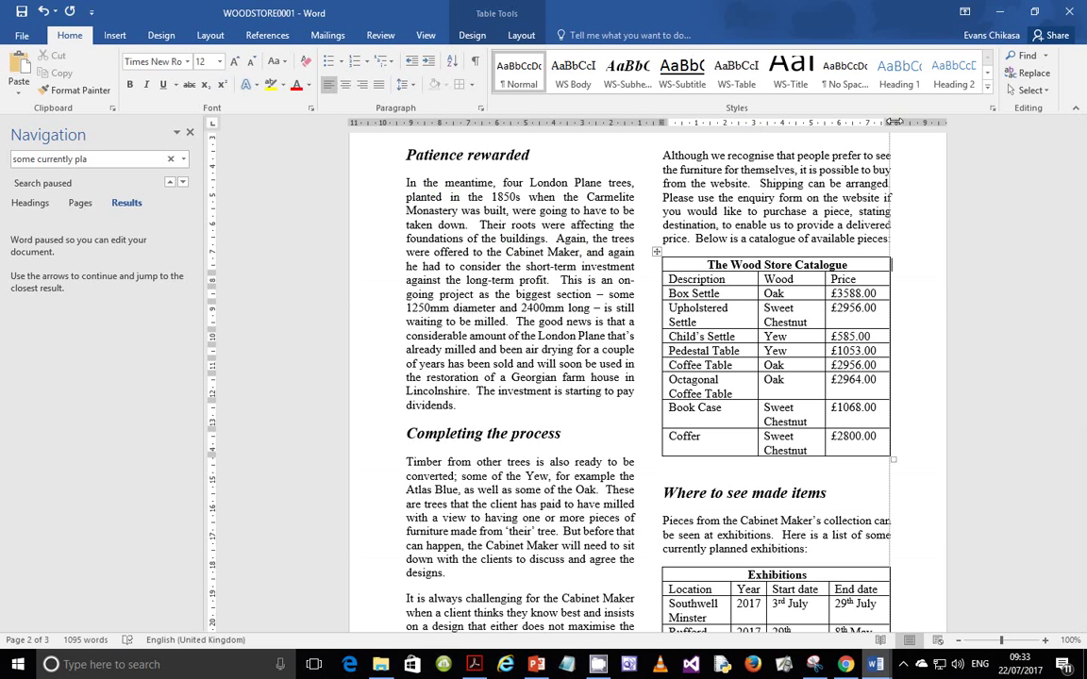
mouse_move(876, 666)
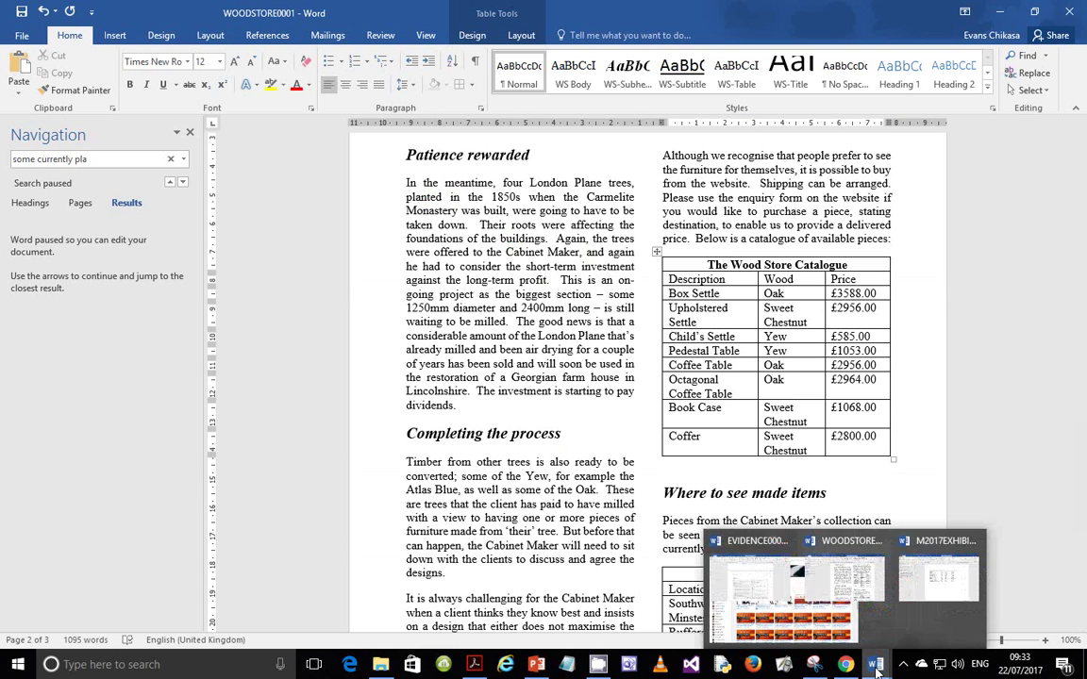
Highlight the 'no split tables, widows or orphans' line in the exam paper, then return to WOODSTORE0001
left_click(473, 666)
scroll(415, 491, "down", 1)
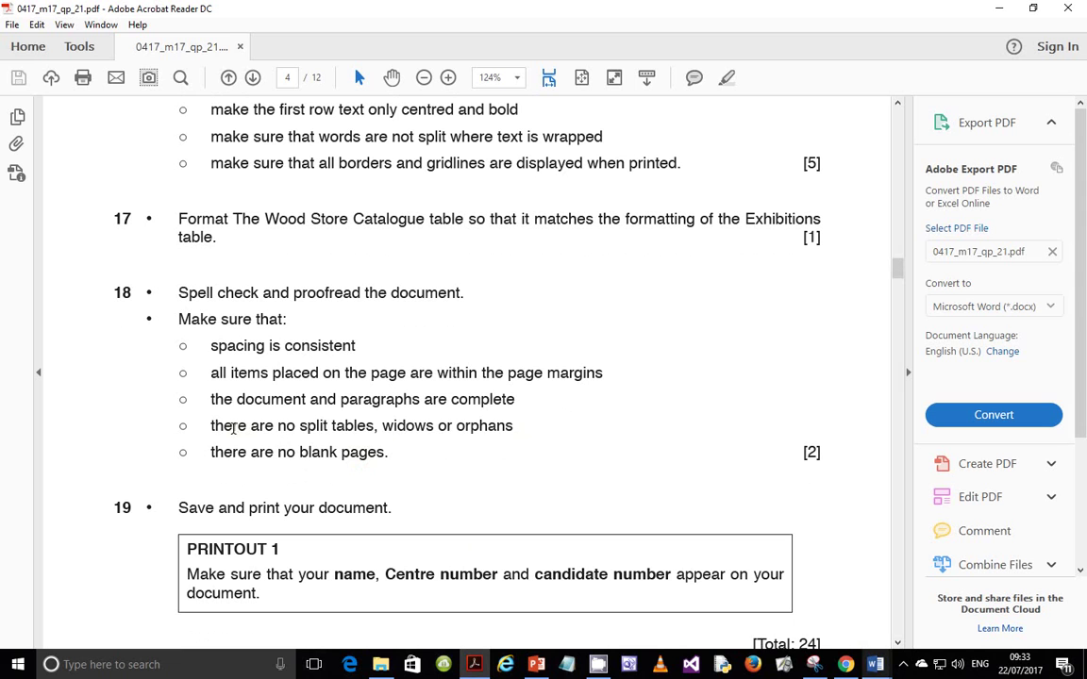
left_click_drag(212, 426, 510, 431)
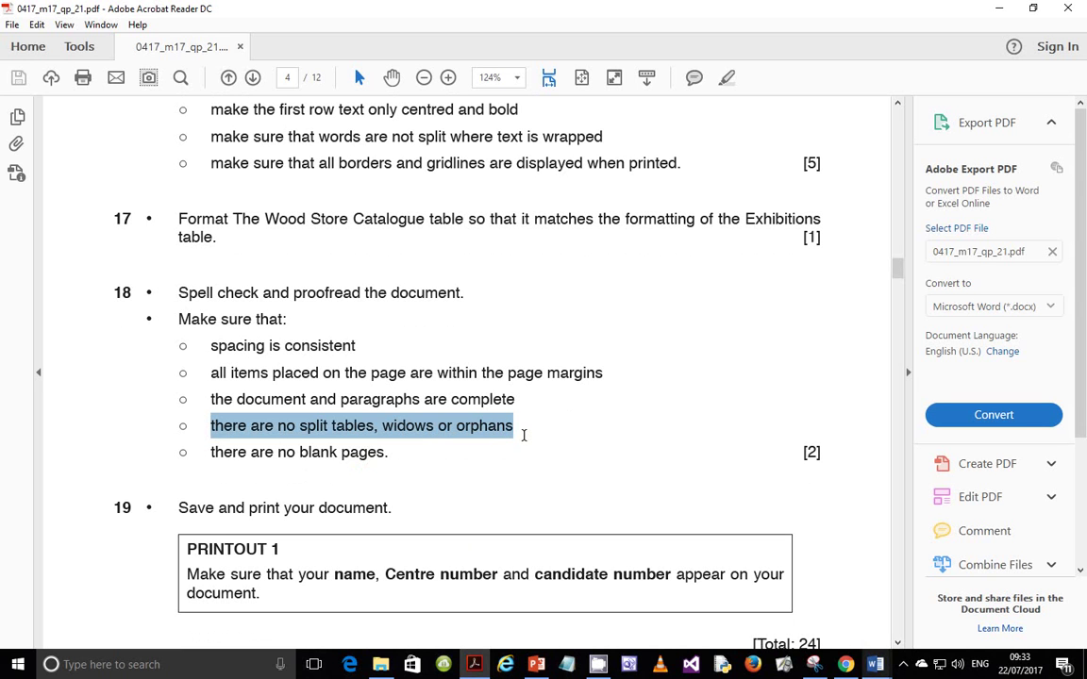
left_click(874, 665)
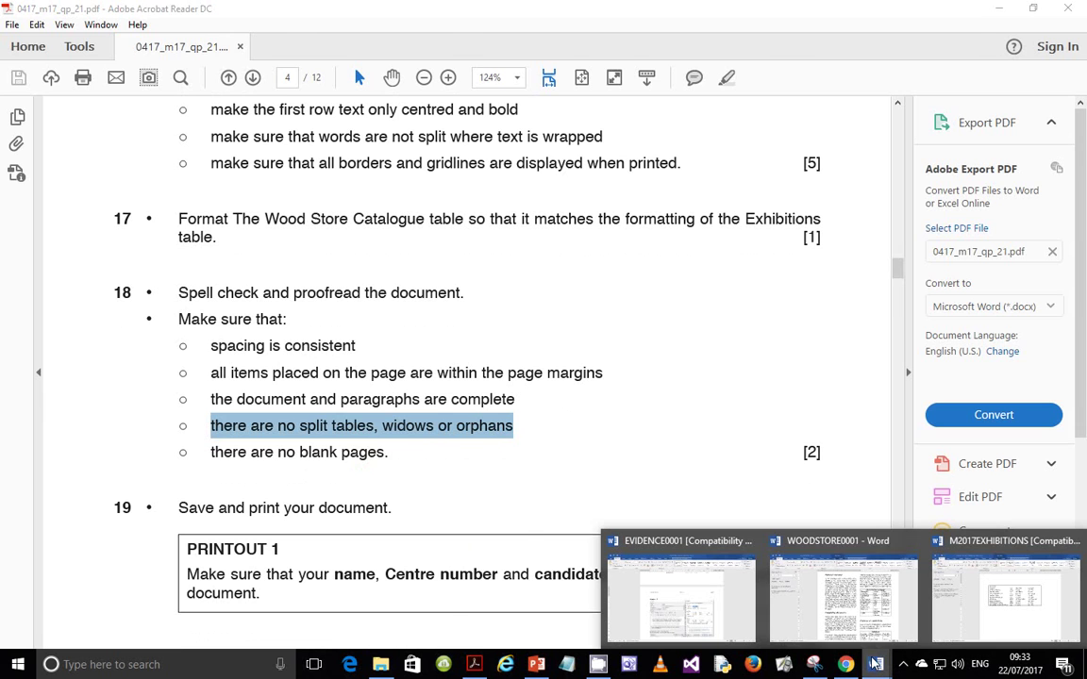
left_click(861, 615)
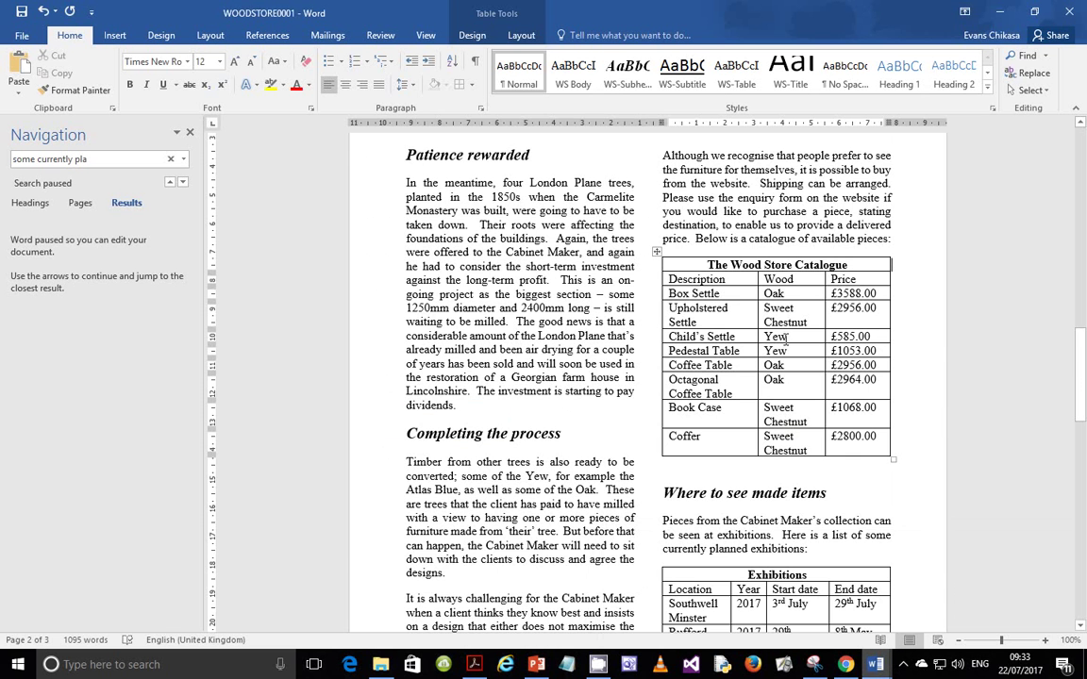
Add blank lines below the catalogue table so 'Where to see made items' and the Exhibitions table move to page 3
scroll(778, 332, "down", 4)
scroll(779, 332, "down", 1)
scroll(547, 460, "down", 5)
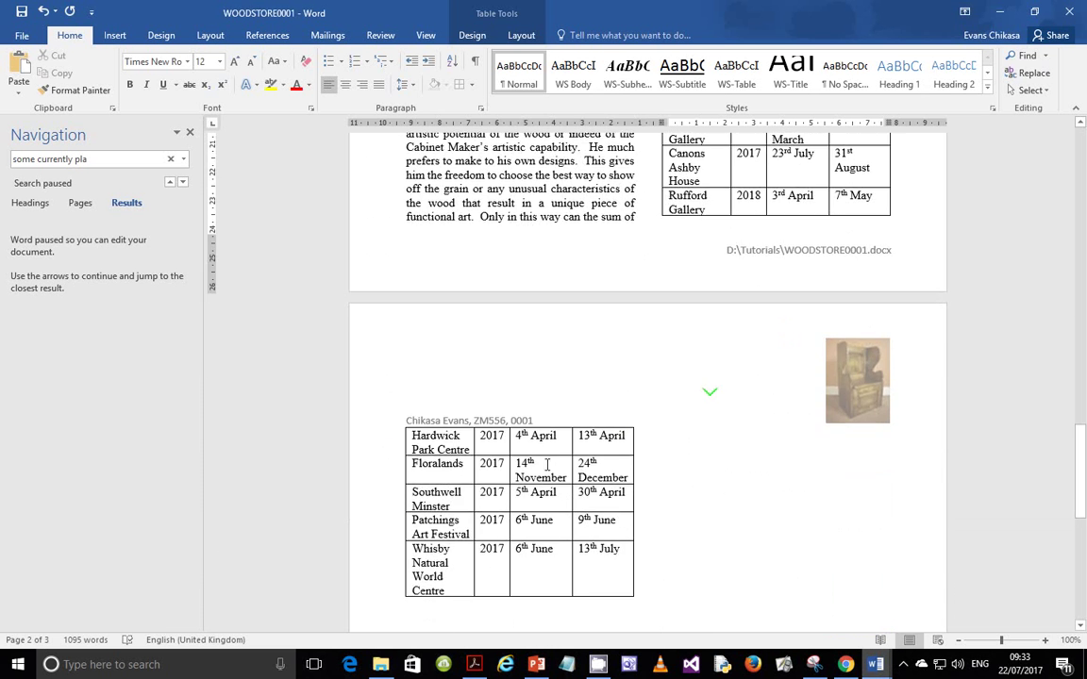
scroll(534, 450, "up", 5)
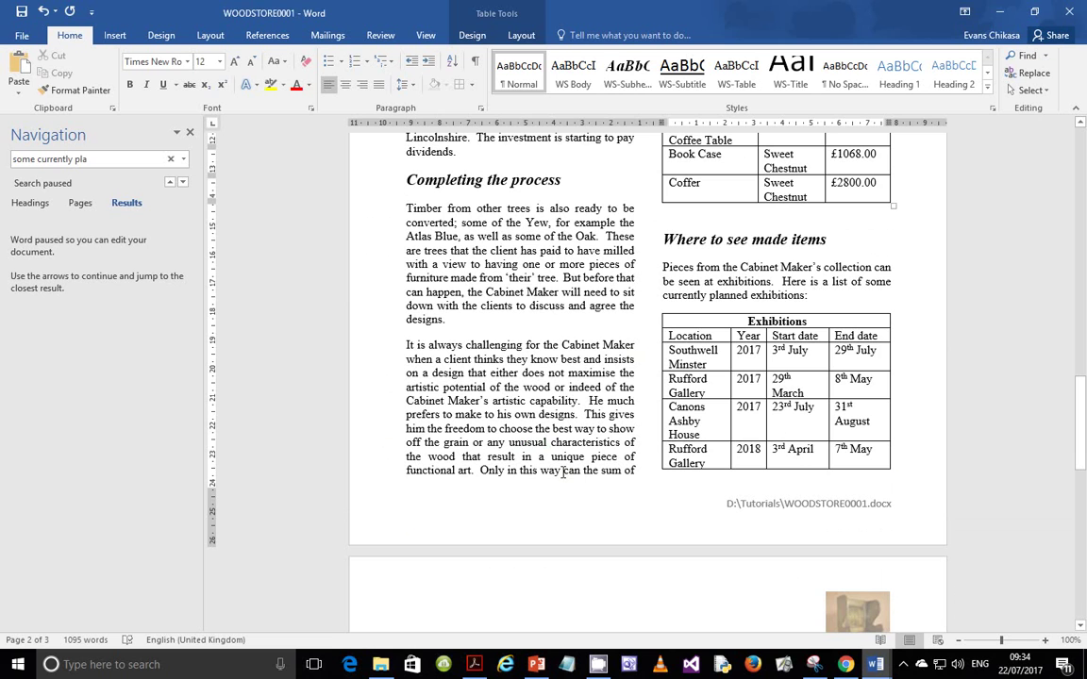
left_click(667, 215)
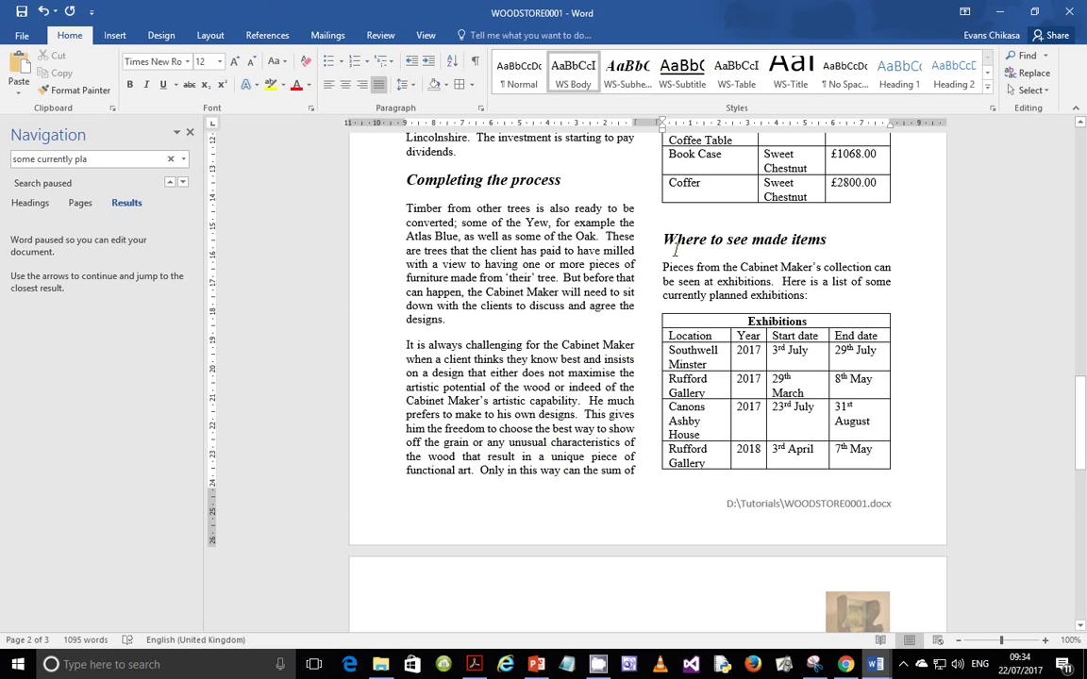
key("Return")
key("Return")
key("Return")
key("Return")
key("Return")
key("Return")
key("Return")
key("Return")
key("Return")
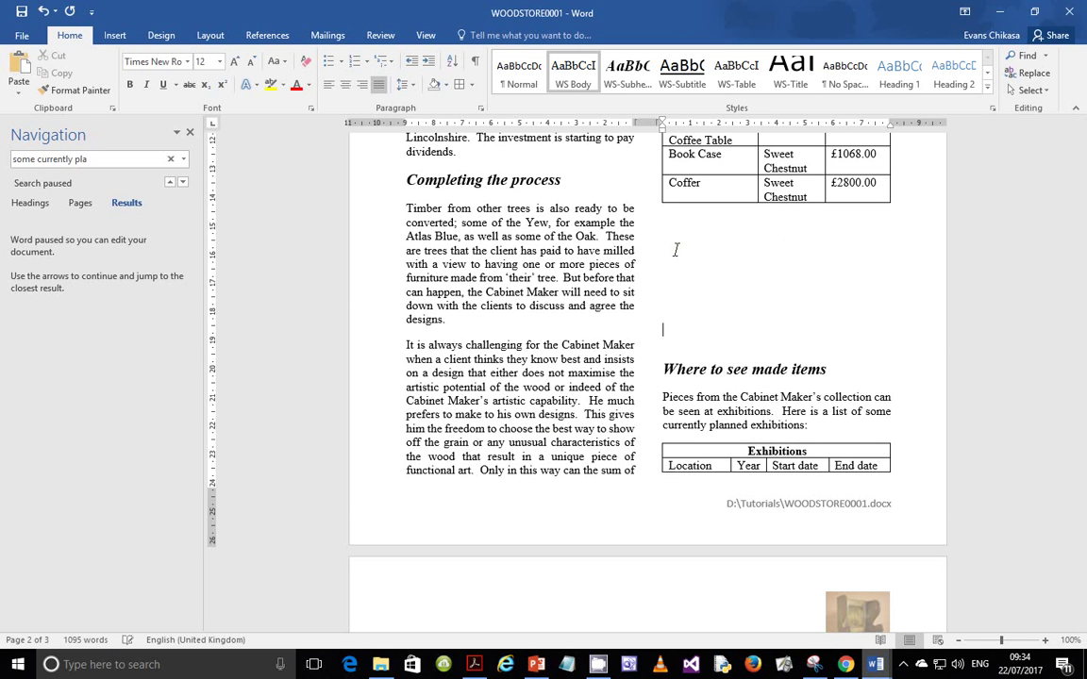
key("Return")
key("Return")
key("Return")
key("Return")
key("Return")
key("Return")
key("Return")
key("Return")
key("Return")
key("Return")
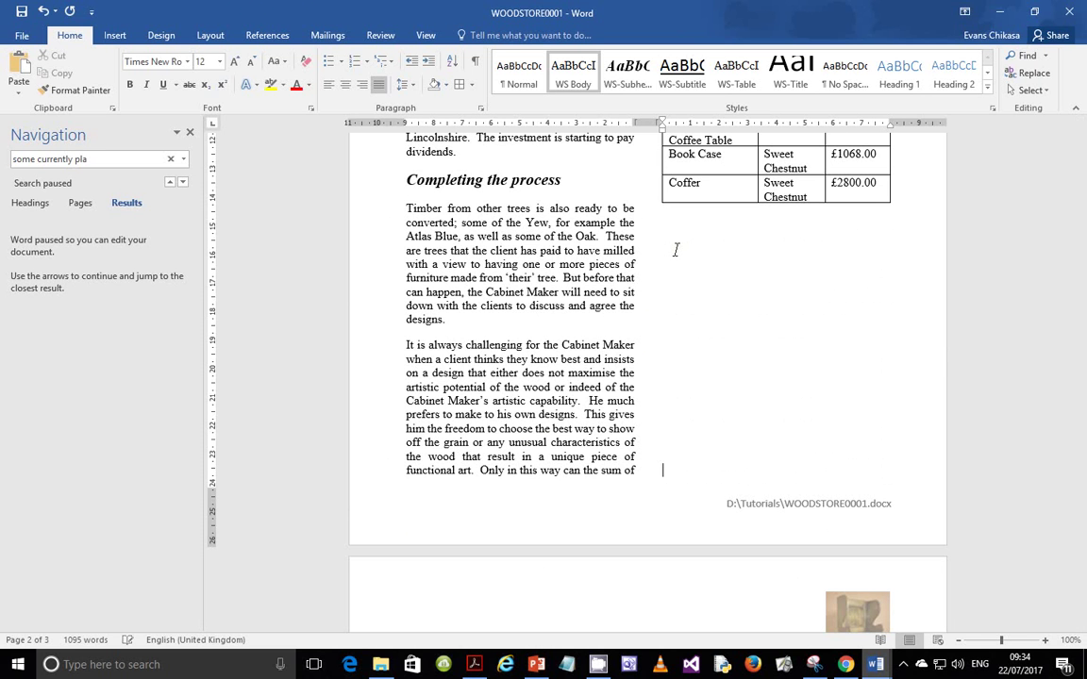
scroll(701, 316, "down", 6)
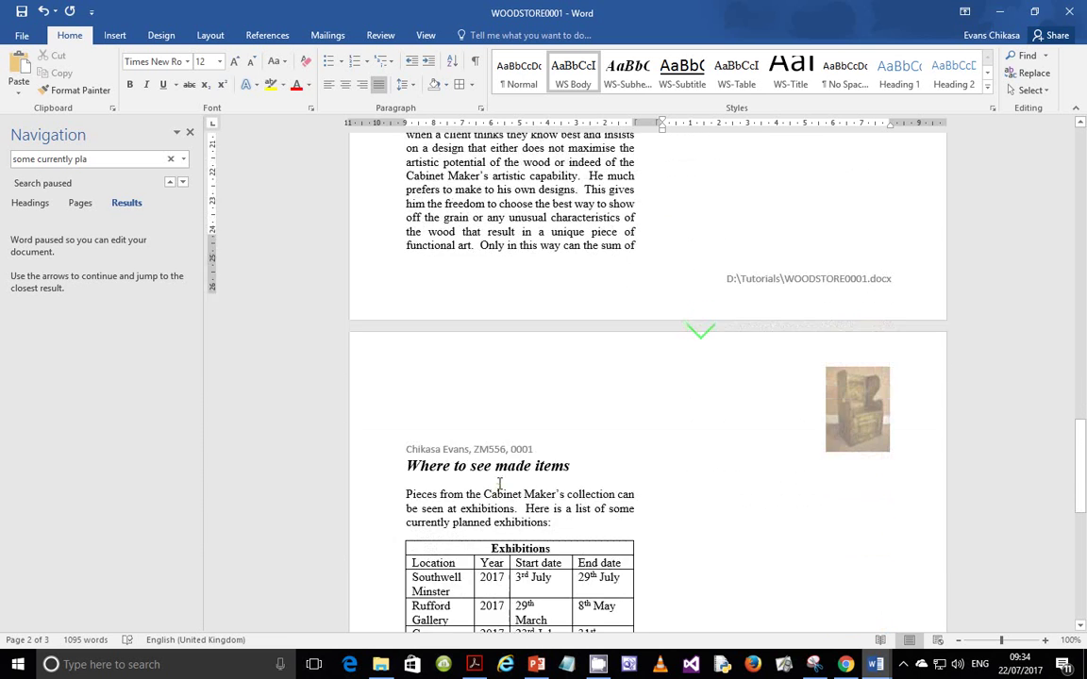
scroll(476, 406, "down", 2)
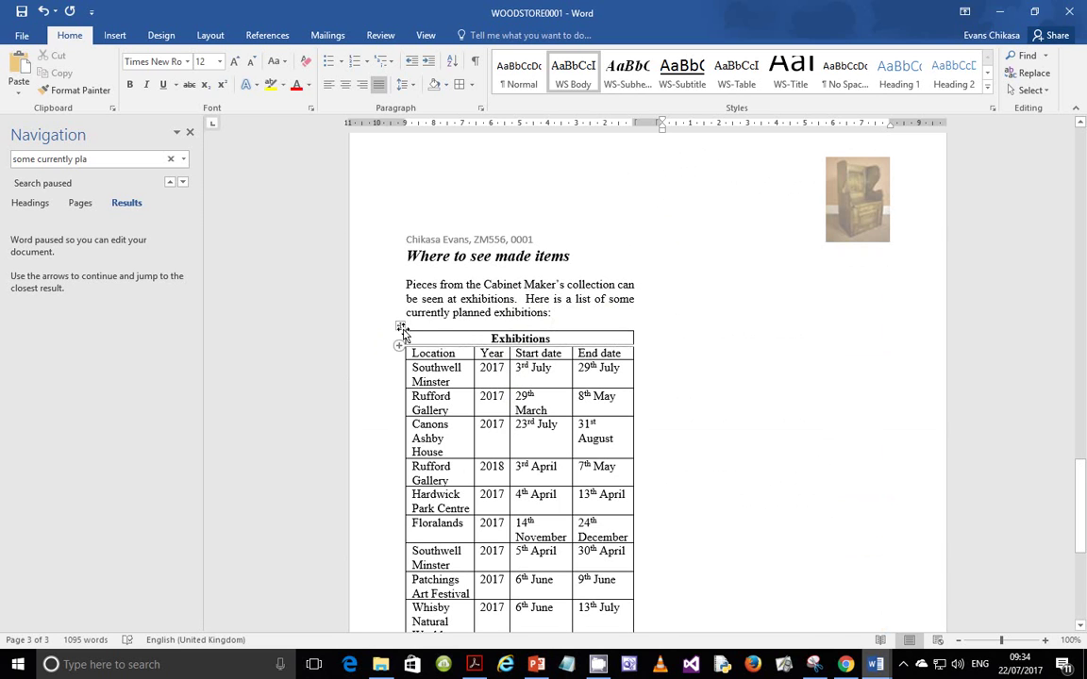
scroll(545, 471, "down", 4)
scroll(544, 477, "up", 4)
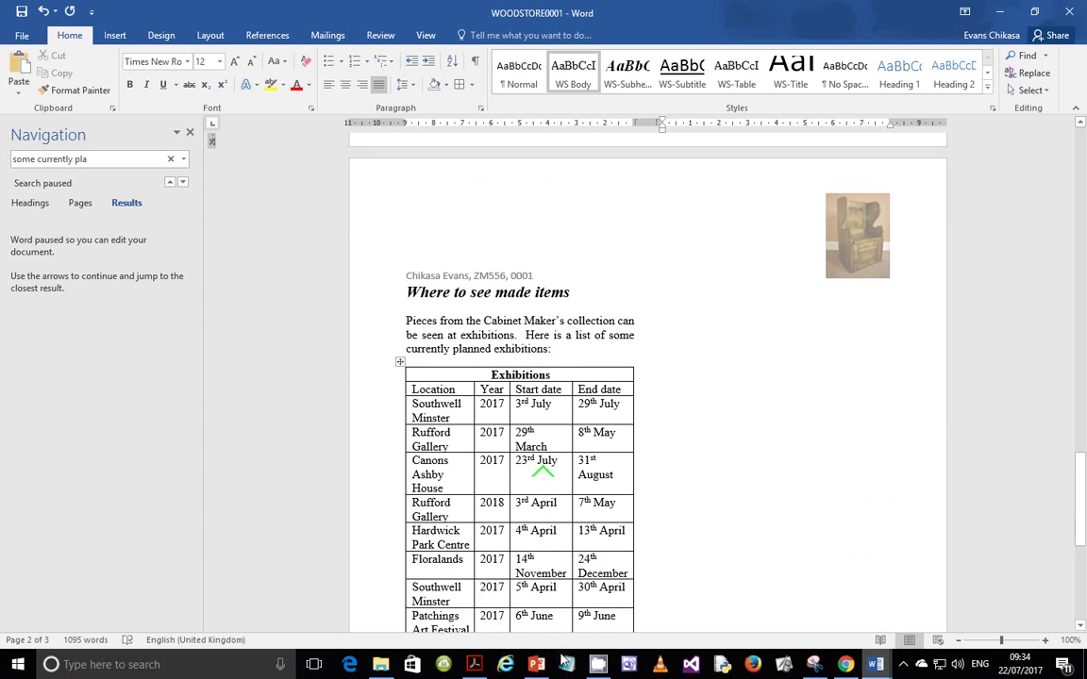
Scroll the exam paper down to question 19's save-and-print instructions
left_click(474, 664)
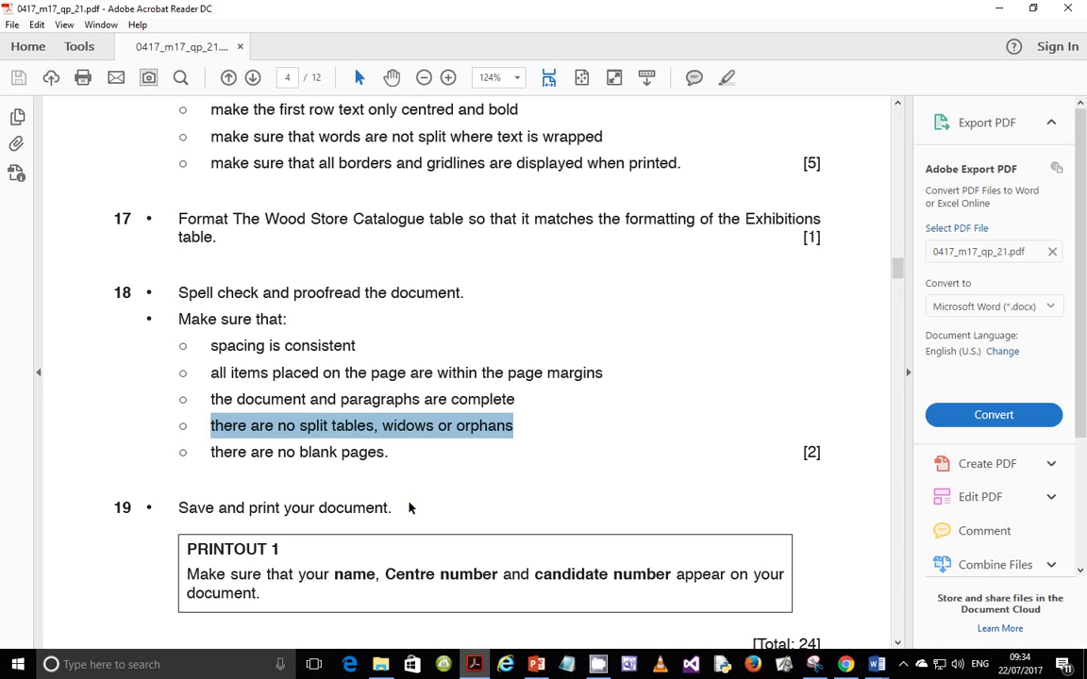
scroll(412, 507, "down", 3)
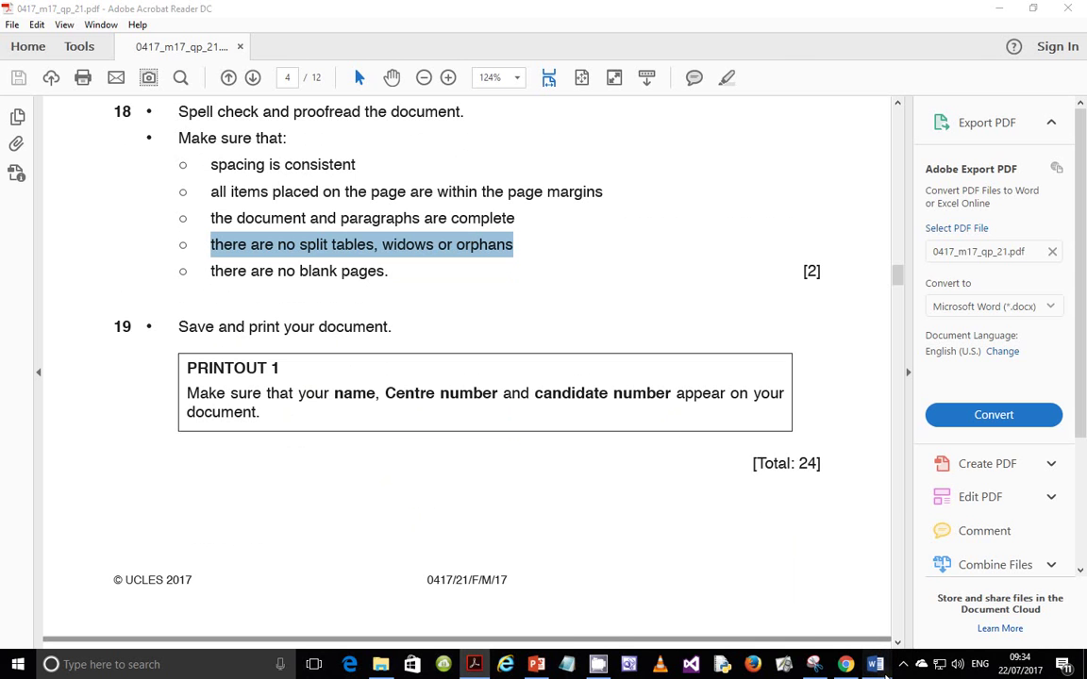
Back in WOODSTORE0001, save the report with Ctrl+S and review the catalogue table on page 2
mouse_move(876, 664)
left_click(839, 604)
scroll(524, 378, "up", 3)
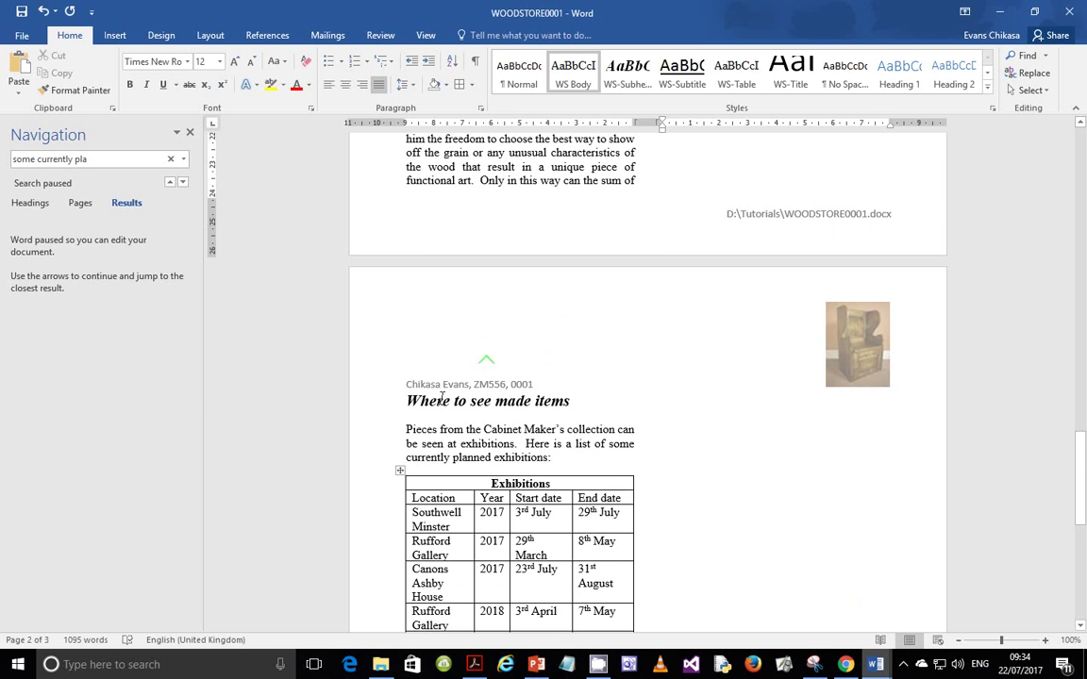
key("ctrl+s")
scroll(573, 377, "up", 5)
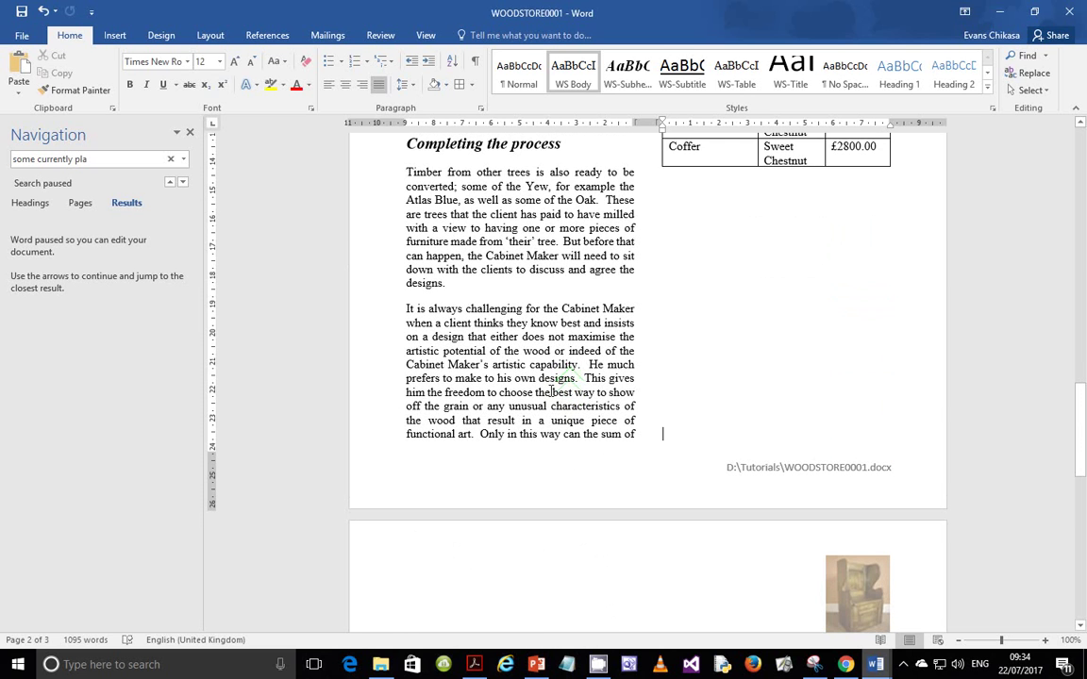
scroll(557, 387, "up", 4)
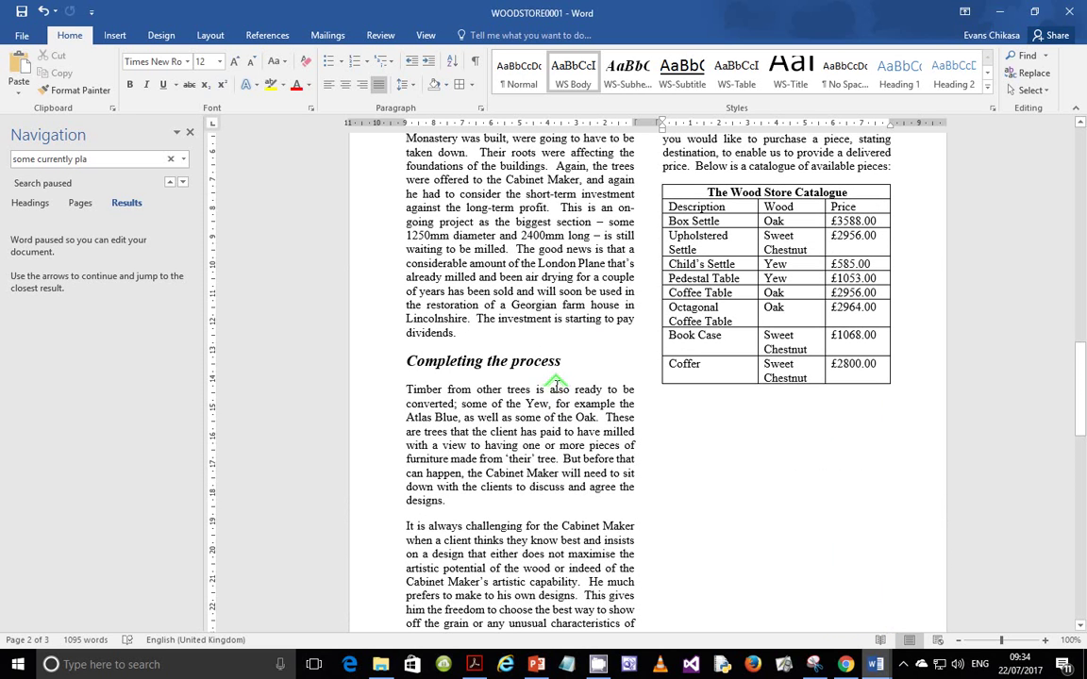